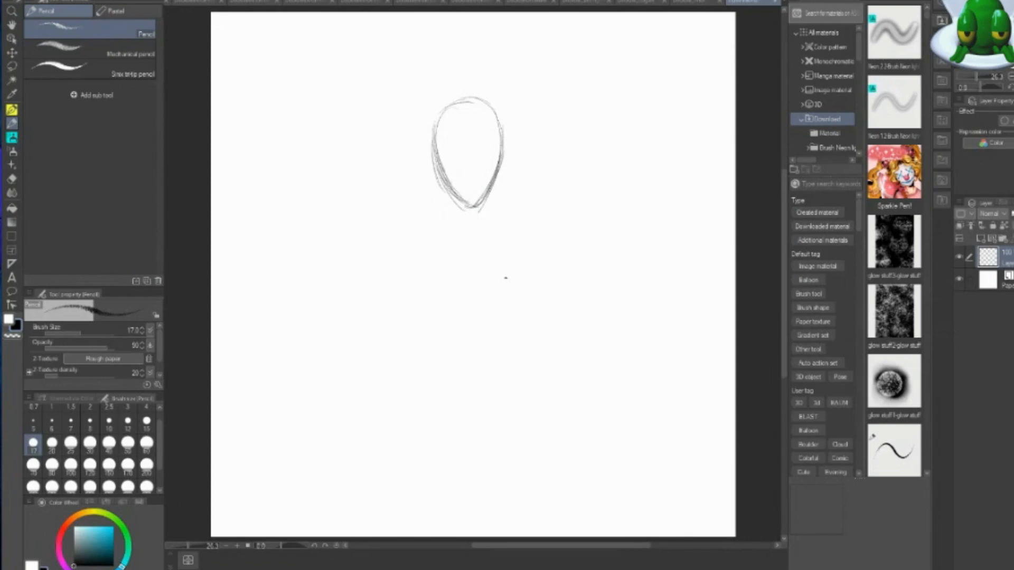
Sketch the figure's tapered oval head with the pencil and rough in the shoulders and chest beneath it.
mouse_move(457, 98)
left_mouse_down()
mouse_move(443, 187)
mouse_move(488, 198)
mouse_move(502, 132)
mouse_move(469, 98)
mouse_move(480, 217)
left_mouse_up()
mouse_move(451, 181)
left_mouse_down()
mouse_move(442, 203)
mouse_move(462, 211)
mouse_move(415, 199)
mouse_move(409, 218)
left_mouse_up()
mouse_move(417, 219)
left_mouse_down()
mouse_move(478, 211)
mouse_move(494, 221)
left_mouse_up()
left_click_drag(491, 199, 501, 204)
left_click_drag(438, 206, 406, 215)
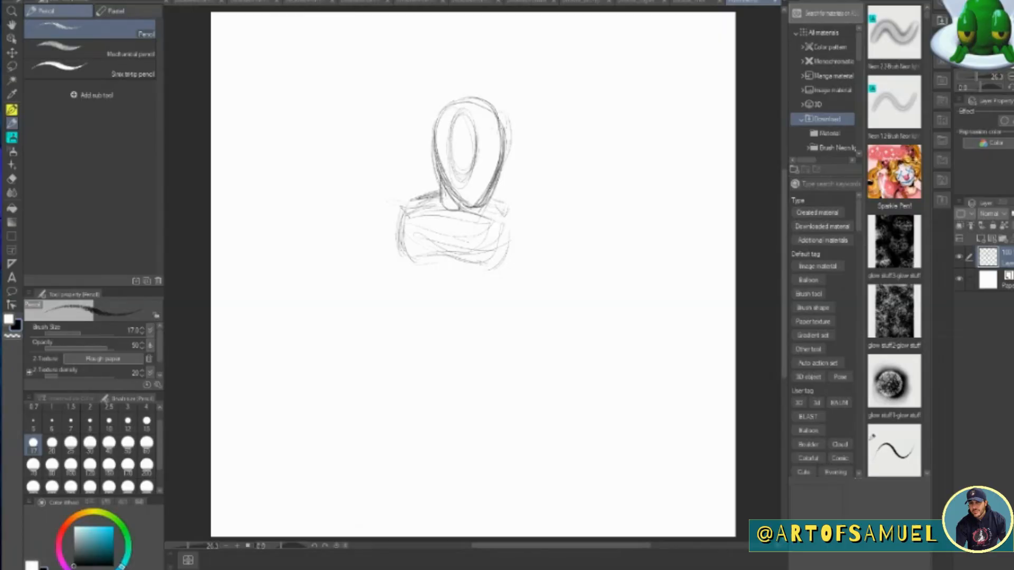
Rough in the second large eye, the curved mask edge across the lower face, and the details inside both eyes.
mouse_move(507, 119)
left_mouse_down()
mouse_move(494, 169)
mouse_move(479, 163)
mouse_move(501, 174)
left_mouse_up()
left_click_drag(490, 165, 442, 177)
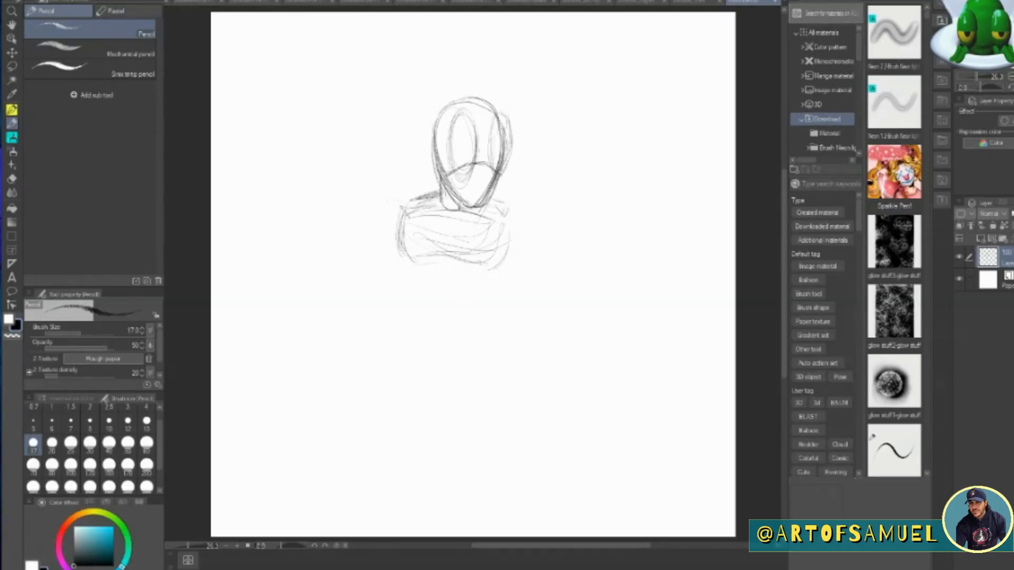
mouse_move(453, 134)
left_mouse_down()
mouse_move(478, 143)
mouse_move(445, 158)
left_mouse_up()
left_click_drag(445, 158, 474, 157)
mouse_move(480, 142)
left_mouse_down()
mouse_move(473, 158)
mouse_move(492, 141)
mouse_move(489, 159)
left_mouse_up()
mouse_move(453, 129)
left_mouse_down()
mouse_move(480, 142)
mouse_move(446, 160)
left_mouse_up()
left_click_drag(446, 161, 467, 158)
mouse_move(439, 181)
left_mouse_down()
mouse_move(431, 145)
mouse_move(472, 146)
mouse_move(465, 158)
left_mouse_up()
left_click_drag(493, 152, 514, 148)
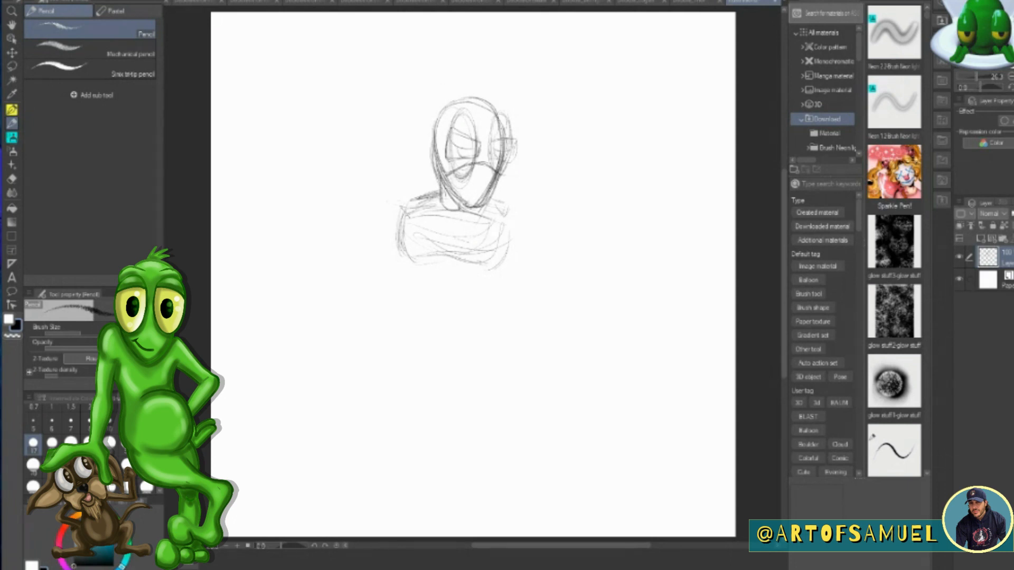
Add the frowning mouth, the cowl around the head with its forehead emblem, and the neck line.
mouse_move(466, 197)
left_mouse_down()
mouse_move(481, 193)
mouse_move(482, 206)
left_mouse_up()
mouse_move(430, 151)
left_mouse_down()
mouse_move(478, 90)
mouse_move(506, 106)
mouse_move(503, 93)
mouse_move(475, 116)
mouse_move(498, 113)
left_mouse_up()
left_click_drag(476, 85, 476, 93)
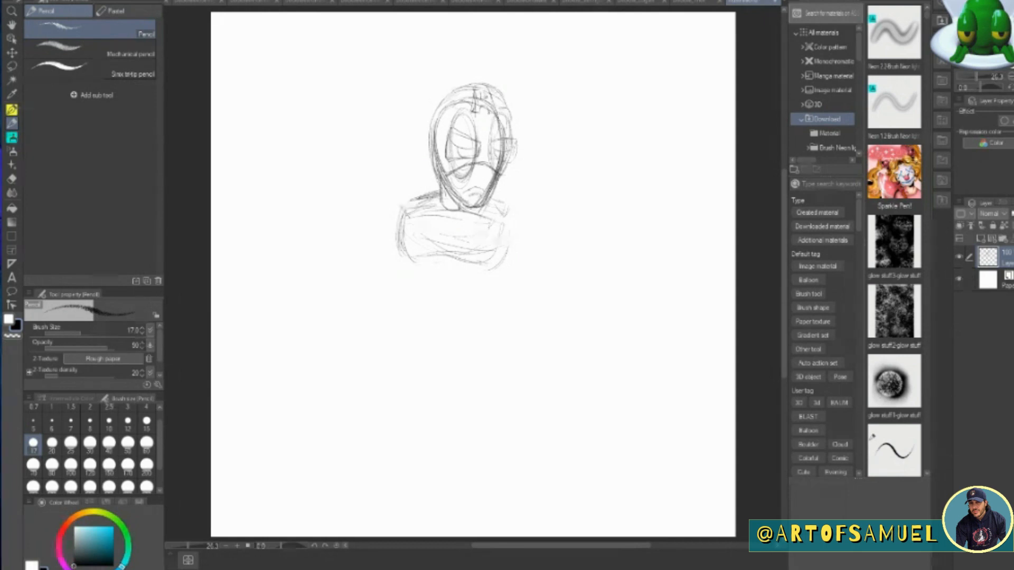
left_click_drag(438, 186, 435, 198)
mouse_move(512, 117)
left_mouse_down()
mouse_move(513, 161)
mouse_move(488, 166)
left_mouse_up()
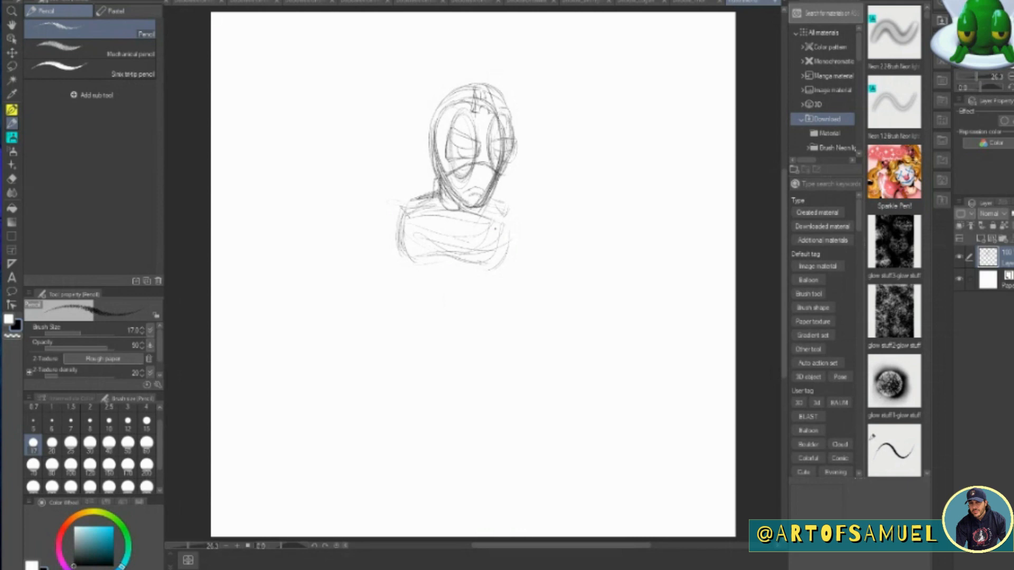
Sketch the rounded shoulder, the tapering torso sides and a large round belly below the chest.
mouse_move(433, 189)
left_mouse_down()
mouse_move(396, 201)
mouse_move(380, 244)
left_mouse_up()
left_click_drag(389, 206, 384, 250)
left_click_drag(403, 237, 415, 302)
mouse_move(490, 276)
left_mouse_down()
mouse_move(470, 308)
mouse_move(476, 316)
mouse_move(474, 304)
left_mouse_up()
left_click_drag(487, 289, 483, 316)
mouse_move(416, 286)
left_mouse_down()
mouse_move(431, 322)
mouse_move(491, 326)
left_mouse_up()
left_click_drag(417, 277, 475, 287)
mouse_move(415, 282)
left_mouse_down()
mouse_move(400, 319)
mouse_move(449, 339)
left_mouse_up()
left_click_drag(406, 308, 469, 333)
left_click_drag(465, 271, 481, 313)
left_click_drag(423, 272, 400, 342)
left_click_drag(414, 236, 396, 312)
left_click_drag(427, 273, 401, 343)
left_click_drag(484, 295, 475, 338)
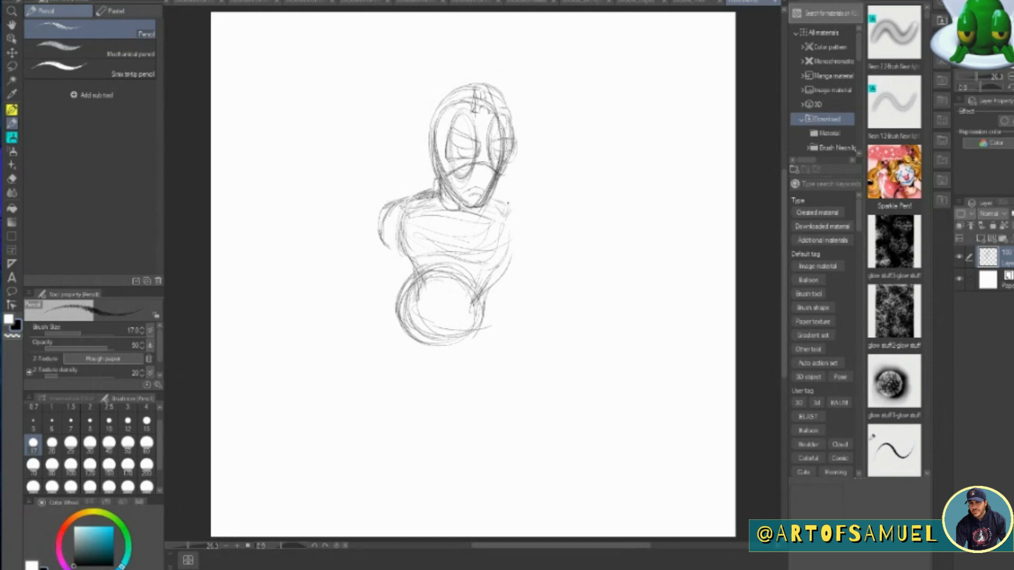
mouse_move(515, 227)
left_mouse_down()
mouse_move(489, 359)
mouse_move(580, 338)
mouse_move(594, 317)
left_mouse_up()
left_click_drag(485, 221, 559, 372)
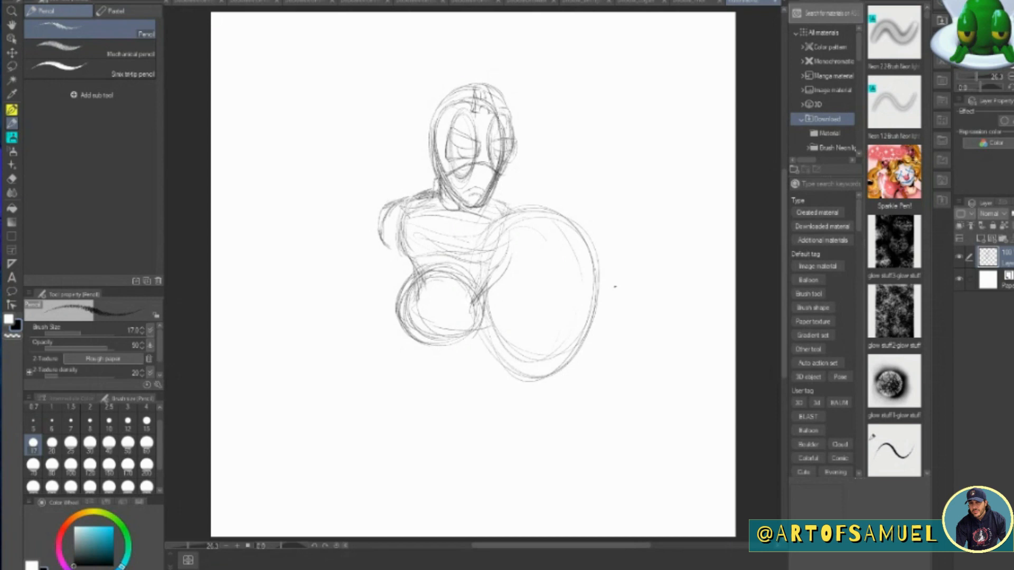
key("ctrl+z")
key("ctrl+z")
key("ctrl+z")
key("ctrl+z")
key("ctrl+z")
Sketch a tall tilted oval for the shield, overlapping the side of the torso opposite the drawn shoulder.
mouse_move(506, 221)
left_mouse_down()
mouse_move(523, 345)
mouse_move(537, 359)
left_mouse_up()
left_click_drag(491, 283, 524, 352)
left_click_drag(508, 218, 544, 355)
mouse_move(495, 248)
left_mouse_down()
mouse_move(527, 199)
mouse_move(590, 249)
left_mouse_up()
mouse_move(599, 289)
left_mouse_down()
mouse_move(534, 362)
mouse_move(580, 344)
left_mouse_up()
left_click_drag(579, 232, 590, 315)
left_click_drag(576, 227, 583, 343)
mouse_move(519, 202)
left_mouse_down()
mouse_move(567, 216)
mouse_move(589, 344)
left_mouse_up()
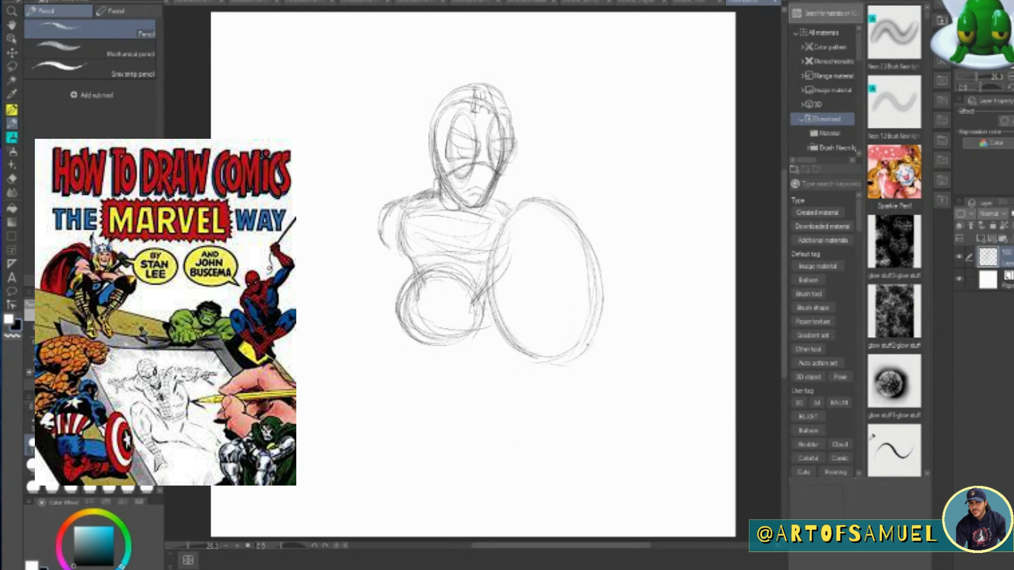
Add concentric inner rings to the shield and a wider outer rim around it.
mouse_move(522, 230)
left_mouse_down()
mouse_move(533, 333)
mouse_move(569, 333)
left_mouse_up()
left_click_drag(565, 248, 528, 316)
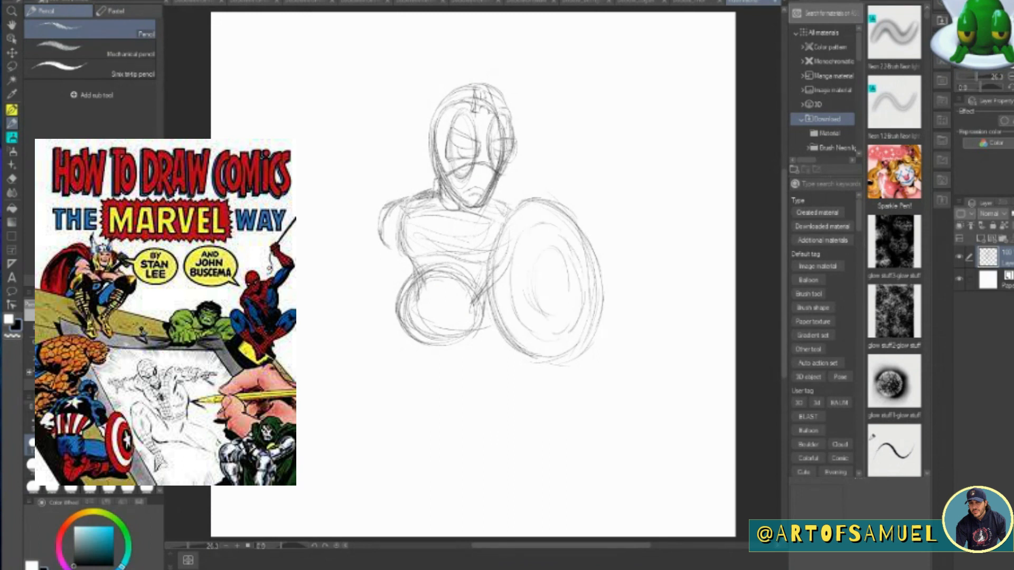
mouse_move(525, 198)
left_mouse_down()
mouse_move(501, 324)
mouse_move(553, 382)
mouse_move(608, 332)
left_mouse_up()
mouse_move(519, 202)
left_mouse_down()
mouse_move(547, 192)
mouse_move(612, 342)
left_mouse_up()
left_click_drag(583, 223, 615, 333)
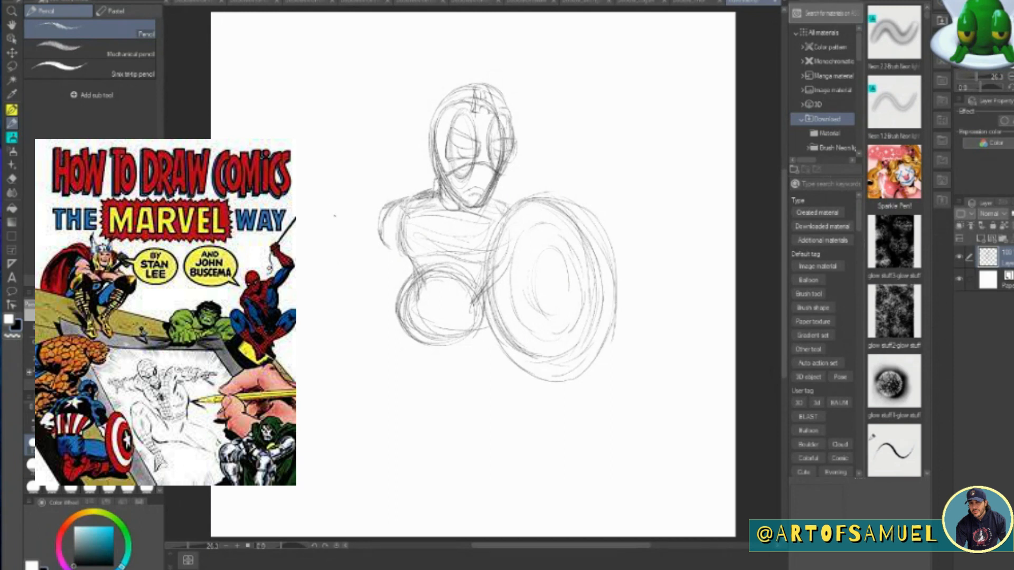
Sketch a fist gripping an upright hammer handle, out to the side opposite the shield.
mouse_move(320, 259)
left_mouse_down()
mouse_move(306, 271)
mouse_move(310, 290)
mouse_move(349, 273)
mouse_move(348, 297)
left_mouse_up()
left_click_drag(364, 262, 356, 310)
left_click_drag(333, 276, 340, 311)
mouse_move(320, 231)
left_mouse_down()
mouse_move(326, 262)
mouse_move(341, 214)
left_mouse_up()
left_click_drag(341, 214, 348, 256)
left_click_drag(348, 252, 361, 247)
left_click_drag(350, 310, 361, 302)
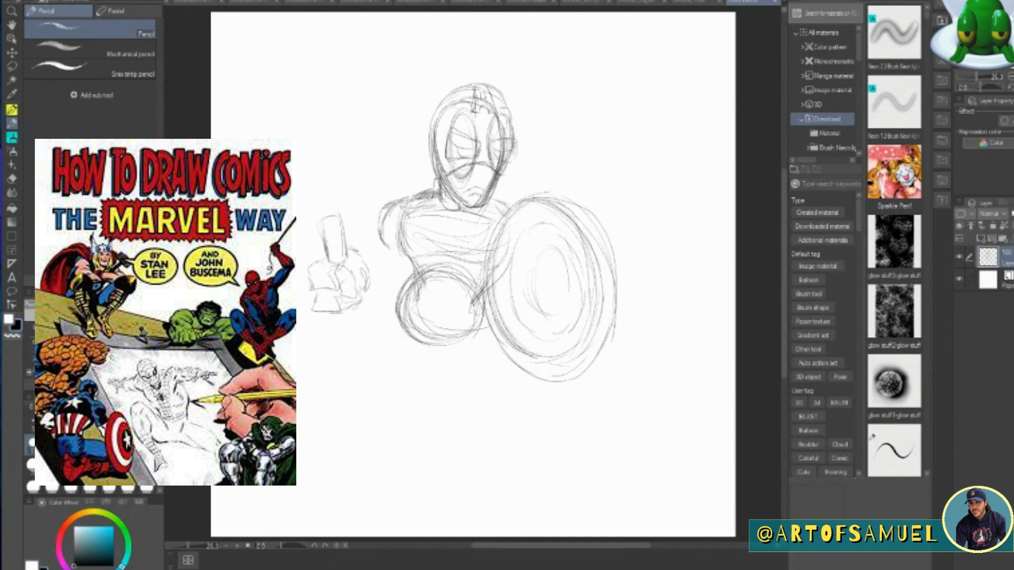
Connect the hammer fist to the body with a forearm and a thin upper arm.
left_click_drag(369, 266, 398, 273)
left_click_drag(376, 273, 411, 280)
left_click_drag(365, 308, 394, 297)
mouse_move(406, 206)
left_mouse_down()
mouse_move(386, 261)
mouse_move(395, 275)
left_mouse_up()
left_click_drag(399, 255, 390, 278)
mouse_move(400, 203)
left_mouse_down()
mouse_move(407, 258)
mouse_move(392, 274)
left_mouse_up()
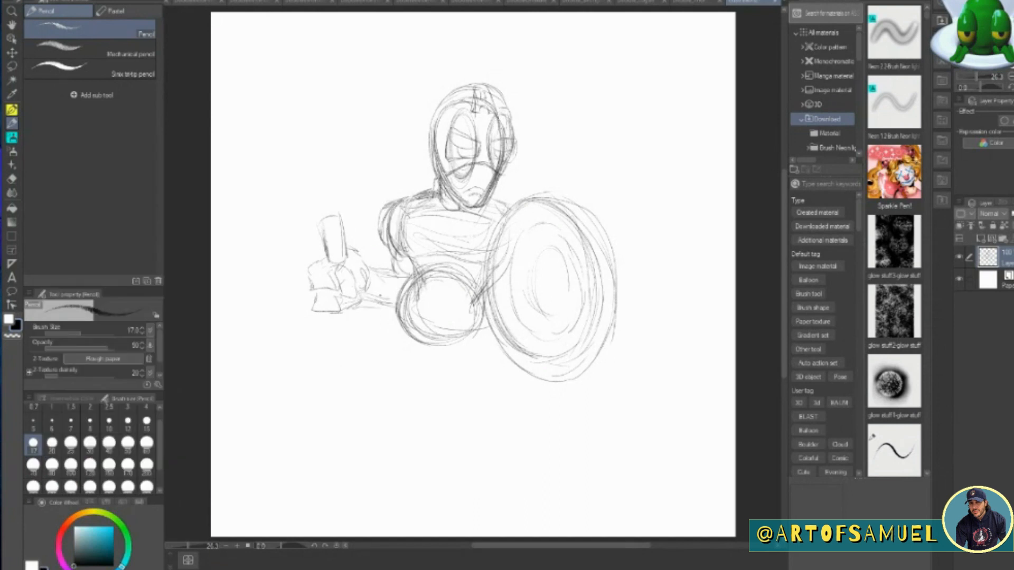
Extend the hammer handle below the fist and hang a looped strap from its end.
mouse_move(338, 313)
left_mouse_down()
mouse_move(342, 335)
mouse_move(361, 331)
mouse_move(323, 383)
left_mouse_up()
left_click_drag(319, 394, 363, 406)
left_click_drag(352, 348, 355, 405)
mouse_move(340, 376)
left_mouse_down()
mouse_move(305, 404)
mouse_move(349, 357)
left_mouse_up()
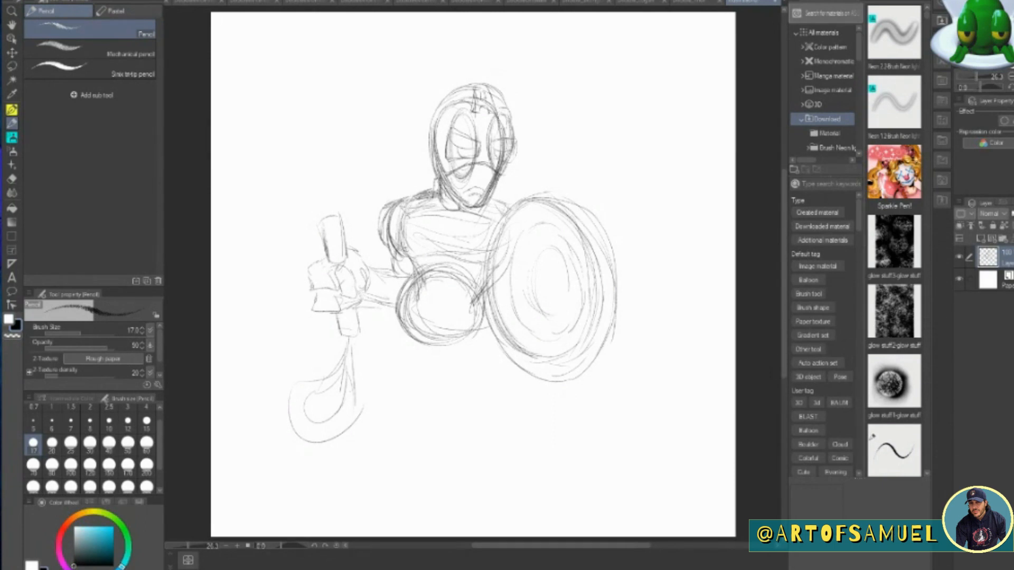
Draw a large tilted rectangular hammer head above the handle, with beveled edges and a raised detail on top.
mouse_move(285, 236)
left_mouse_down()
mouse_move(361, 200)
mouse_move(264, 237)
left_mouse_up()
mouse_move(248, 180)
left_mouse_down()
mouse_move(271, 245)
mouse_move(341, 145)
mouse_move(353, 142)
mouse_move(383, 195)
mouse_move(323, 136)
left_mouse_up()
left_click_drag(270, 243, 378, 204)
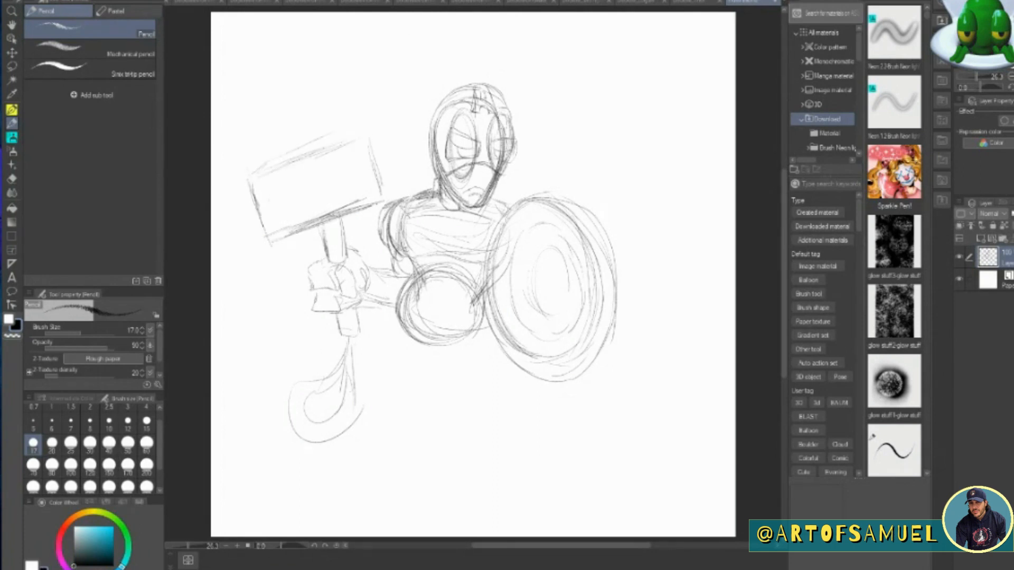
mouse_move(260, 188)
left_mouse_down()
mouse_move(277, 224)
mouse_move(355, 201)
mouse_move(259, 184)
mouse_move(365, 133)
mouse_move(375, 191)
left_mouse_up()
mouse_move(372, 193)
left_mouse_down()
mouse_move(354, 203)
mouse_move(380, 198)
left_mouse_up()
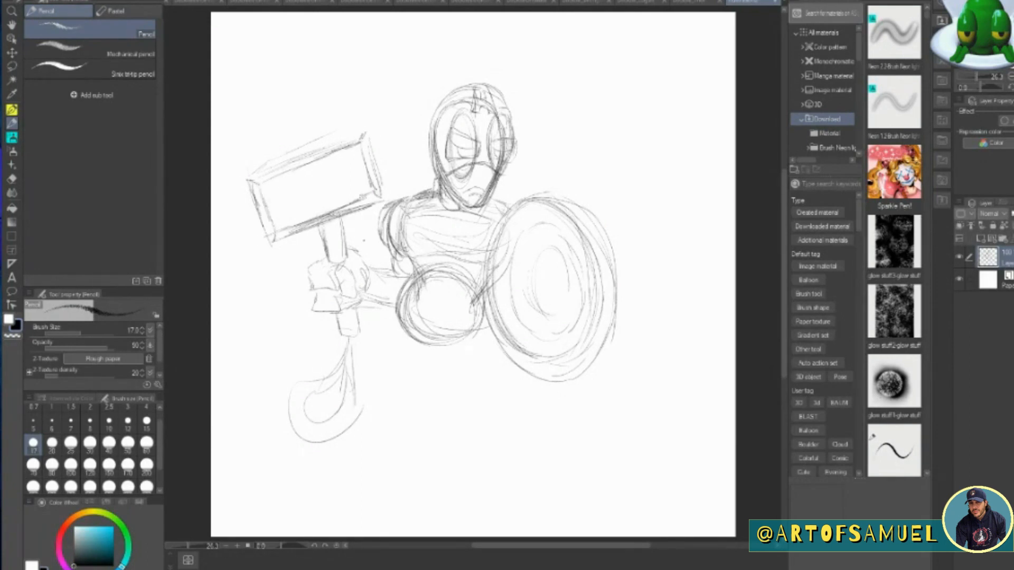
left_click_drag(289, 152, 335, 139)
left_click_drag(253, 175, 363, 125)
mouse_move(367, 128)
left_mouse_down()
mouse_move(363, 138)
mouse_move(356, 128)
left_mouse_up()
left_click_drag(270, 160, 290, 152)
Sketch the belt and hips under the round belly.
left_click_drag(408, 344, 482, 333)
mouse_move(397, 317)
left_mouse_down()
mouse_move(392, 336)
mouse_move(454, 365)
left_mouse_up()
mouse_move(416, 338)
left_mouse_down()
mouse_move(418, 354)
mouse_move(455, 364)
left_mouse_up()
mouse_move(448, 351)
left_mouse_down()
mouse_move(448, 364)
mouse_move(484, 327)
mouse_move(460, 361)
left_mouse_up()
left_click_drag(457, 363, 491, 359)
left_click_drag(499, 331, 499, 346)
left_click_drag(396, 306, 380, 333)
left_click_drag(381, 335, 430, 358)
Move the sketch layer up and slightly to the right to make room for the legs.
mouse_move(785, 294)
left_mouse_down()
mouse_move(786, 274)
mouse_move(785, 291)
left_mouse_up()
left_click(11, 53)
left_click_drag(546, 315, 561, 261)
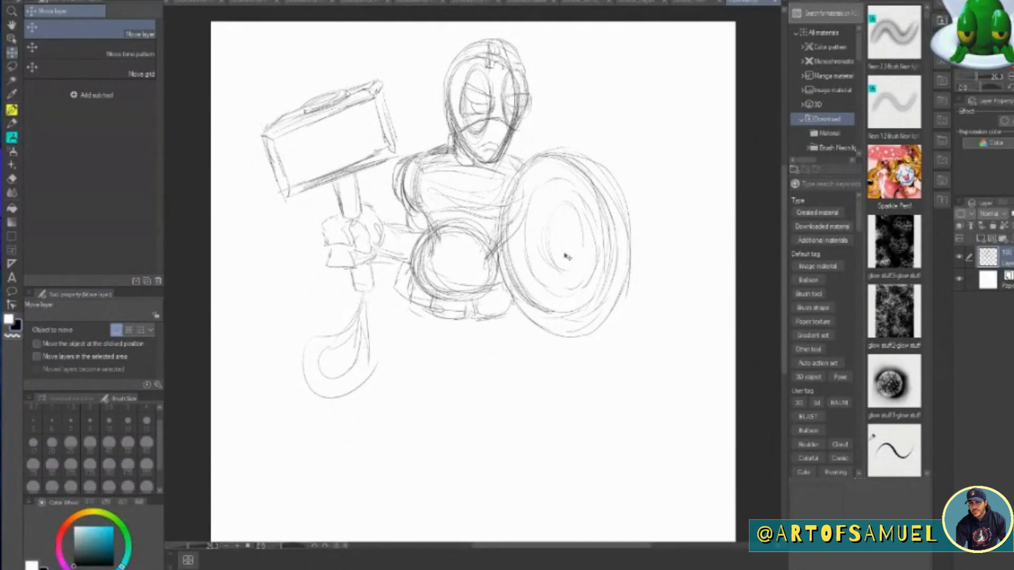
With the pencil, sketch the bent leg on the hammer side, from the hip through the knee to the shin.
left_click(12, 124)
left_click_drag(400, 302, 353, 367)
left_click_drag(393, 301, 347, 381)
left_click_drag(367, 318, 338, 394)
left_click_drag(414, 346, 344, 409)
left_click_drag(449, 353, 383, 391)
mouse_move(437, 340)
left_mouse_down()
mouse_move(365, 399)
mouse_move(369, 437)
left_mouse_up()
left_click_drag(369, 437, 350, 455)
left_click_drag(401, 391, 389, 459)
Sketch the outstretched leg on the shield side, with its thigh, knee, shin and boot top.
mouse_move(422, 322)
left_mouse_down()
mouse_move(449, 358)
mouse_move(480, 370)
left_mouse_up()
left_click_drag(461, 353, 507, 404)
left_click_drag(509, 313, 513, 351)
mouse_move(511, 325)
left_mouse_down()
mouse_move(538, 362)
mouse_move(538, 395)
left_mouse_up()
mouse_move(475, 341)
left_mouse_down()
mouse_move(494, 404)
mouse_move(537, 411)
left_mouse_up()
left_click_drag(537, 412, 496, 419)
left_click_drag(516, 422, 505, 427)
left_click_drag(539, 391, 575, 434)
left_click_drag(502, 414, 508, 428)
mouse_move(510, 427)
left_mouse_down()
mouse_move(556, 453)
mouse_move(553, 463)
left_mouse_up()
left_click_drag(579, 437, 552, 468)
Add the ankle of the hammer-side leg and strengthen the outer contour of its thigh.
left_click_drag(376, 436, 372, 460)
left_click_drag(363, 464, 392, 458)
left_click_drag(404, 295, 334, 369)
mouse_move(360, 325)
left_mouse_down()
mouse_move(334, 387)
mouse_move(362, 370)
mouse_move(343, 317)
mouse_move(315, 386)
left_mouse_up()
Erase the hanging hammer strap, redraw it swinging outward from the leg, and firm up the thigh and shin contours.
key("e")
key("p")
mouse_move(359, 294)
left_mouse_down()
mouse_move(316, 385)
mouse_move(277, 356)
mouse_move(298, 338)
left_mouse_up()
left_click_drag(388, 306, 333, 389)
left_click_drag(417, 348, 348, 423)
left_click_drag(397, 388, 359, 457)
Sketch a long flat boot in side view at the end of the hammer-side leg.
mouse_move(394, 416)
left_mouse_down()
mouse_move(362, 467)
mouse_move(303, 473)
mouse_move(288, 498)
left_mouse_up()
left_click_drag(290, 500, 384, 490)
left_click_drag(283, 469, 364, 496)
left_click_drag(338, 498, 405, 496)
left_click_drag(393, 457, 294, 502)
Draw the pointed boot and flat sole at the end of the shield-side leg.
left_click_drag(581, 451, 601, 469)
scroll(473, 274, "down", 3)
mouse_move(548, 404)
left_mouse_down()
mouse_move(584, 446)
mouse_move(567, 453)
left_mouse_up()
mouse_move(556, 457)
left_mouse_down()
mouse_move(632, 461)
mouse_move(622, 453)
left_mouse_up()
left_click_drag(573, 467, 639, 455)
left_click_drag(593, 405, 642, 454)
left_click_drag(637, 452, 561, 461)
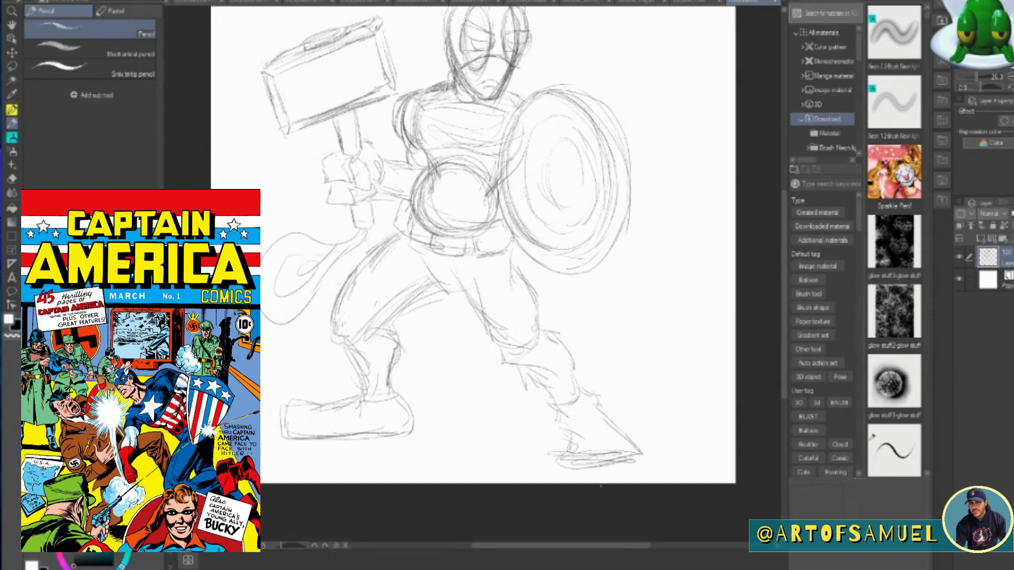
Darken the thigh, calf and boot-top contours of the shield-side leg and define the crotch below the belt.
left_click_drag(511, 247, 512, 281)
left_click_drag(515, 268, 536, 335)
mouse_move(540, 332)
left_mouse_down()
mouse_move(560, 335)
mouse_move(574, 383)
left_mouse_up()
mouse_move(506, 361)
left_mouse_down()
mouse_move(557, 375)
mouse_move(527, 380)
left_mouse_up()
mouse_move(524, 378)
left_mouse_down()
mouse_move(556, 407)
mouse_move(587, 400)
left_mouse_up()
left_click_drag(556, 406, 579, 400)
left_click_drag(427, 251, 440, 290)
left_click_drag(442, 291, 462, 292)
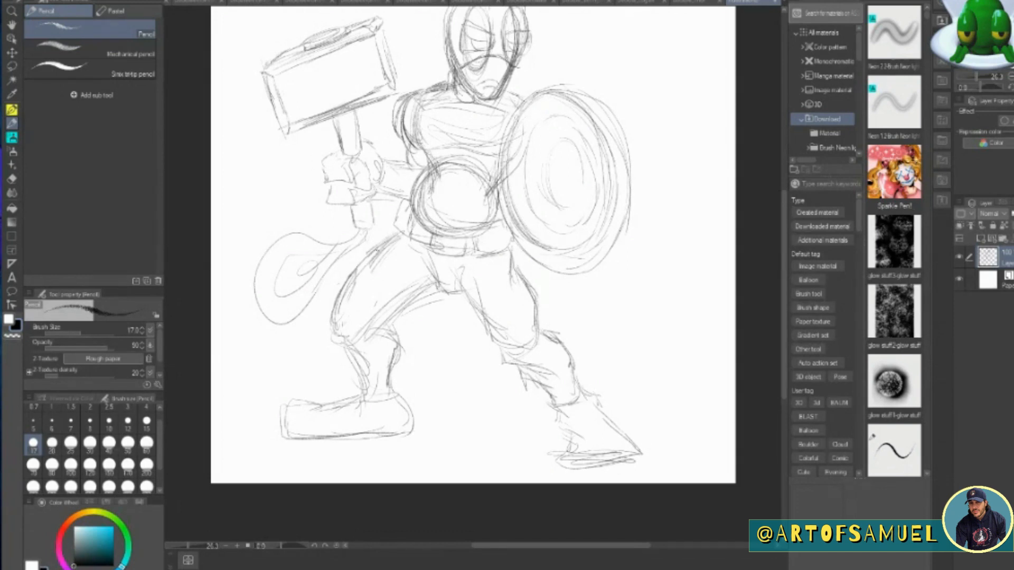
Strengthen the upper thigh line of the hammer-side leg and draw a rounded kneecap on the shield-side leg.
mouse_move(395, 226)
left_mouse_down()
mouse_move(366, 241)
mouse_move(343, 279)
left_mouse_up()
mouse_move(508, 315)
left_mouse_down()
mouse_move(504, 346)
mouse_move(534, 330)
left_mouse_up()
left_click_drag(504, 332, 523, 366)
left_click_drag(541, 327, 542, 362)
mouse_move(513, 359)
left_mouse_down()
mouse_move(539, 370)
mouse_move(534, 326)
mouse_move(512, 368)
left_mouse_up()
left_click_drag(543, 333, 541, 367)
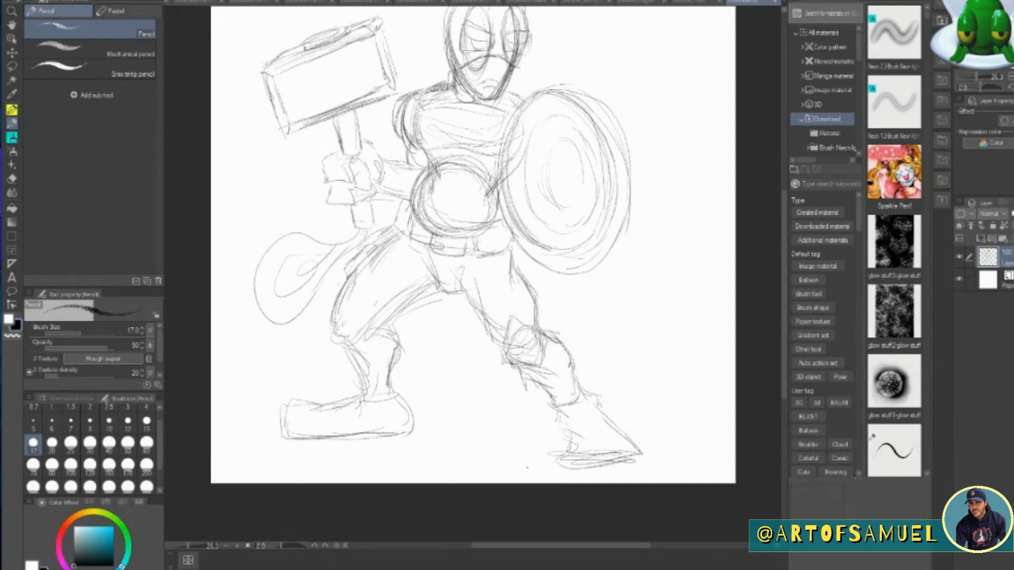
Draw the kneecap on the bent hammer-side leg.
mouse_move(342, 298)
left_mouse_down()
mouse_move(331, 342)
mouse_move(344, 348)
left_mouse_up()
mouse_move(355, 305)
left_mouse_down()
mouse_move(348, 344)
mouse_move(343, 332)
left_mouse_up()
left_click_drag(343, 327, 358, 352)
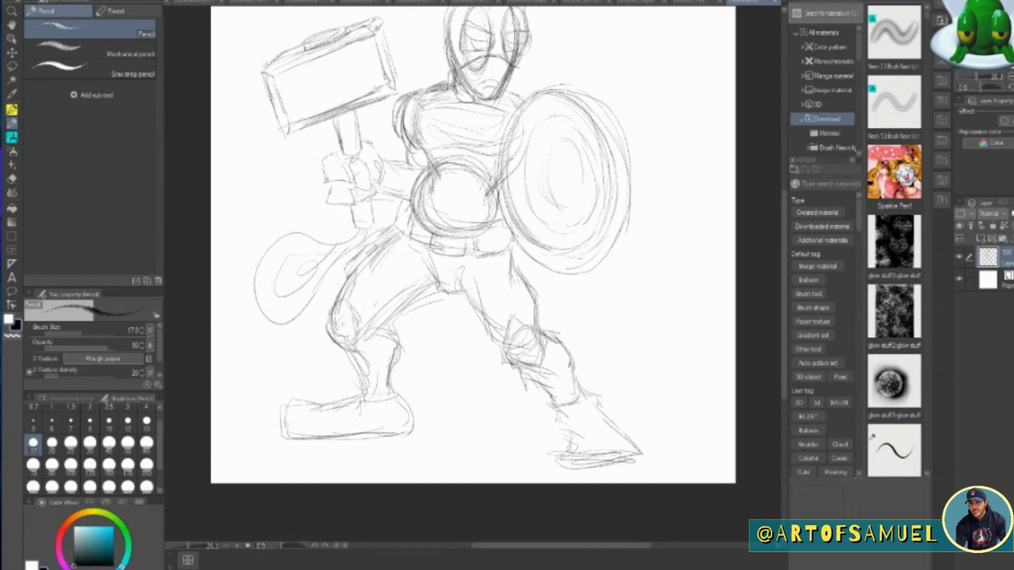
Refine the knee contours on both legs and extend the shield-side knee down towards the shin.
mouse_move(346, 307)
left_mouse_down()
mouse_move(359, 343)
mouse_move(376, 328)
left_mouse_up()
left_click_drag(510, 320, 544, 348)
mouse_move(507, 328)
left_mouse_down()
mouse_move(531, 370)
mouse_move(543, 340)
left_mouse_up()
left_click_drag(543, 344, 539, 367)
Sketch the boot shaft on the hammer-side shin with a cuff below the knee and wrapped bands down to the ankle.
left_click_drag(360, 335, 384, 324)
mouse_move(349, 355)
left_mouse_down()
mouse_move(402, 332)
mouse_move(361, 381)
left_mouse_up()
left_click_drag(399, 337, 395, 403)
mouse_move(343, 353)
left_mouse_down()
mouse_move(363, 396)
mouse_move(400, 406)
left_mouse_up()
left_click_drag(395, 375, 396, 396)
left_click_drag(400, 342, 400, 404)
mouse_move(352, 364)
left_mouse_down()
mouse_move(392, 353)
mouse_move(403, 360)
left_mouse_up()
mouse_move(353, 391)
left_mouse_down()
mouse_move(405, 380)
mouse_move(401, 404)
left_mouse_up()
Sketch the boot shaft on the shield-side shin with a cuff below the knee and a band at the ankle.
mouse_move(522, 377)
left_mouse_down()
mouse_move(560, 340)
mouse_move(563, 361)
left_mouse_up()
mouse_move(526, 377)
left_mouse_down()
mouse_move(547, 365)
mouse_move(534, 371)
left_mouse_up()
mouse_move(560, 338)
left_mouse_down()
mouse_move(558, 374)
mouse_move(544, 380)
left_mouse_up()
mouse_move(559, 385)
left_mouse_down()
mouse_move(533, 412)
mouse_move(565, 402)
left_mouse_up()
left_click_drag(555, 418, 587, 397)
left_click_drag(568, 354, 583, 387)
left_click_drag(558, 336, 591, 396)
left_click_drag(558, 414, 589, 399)
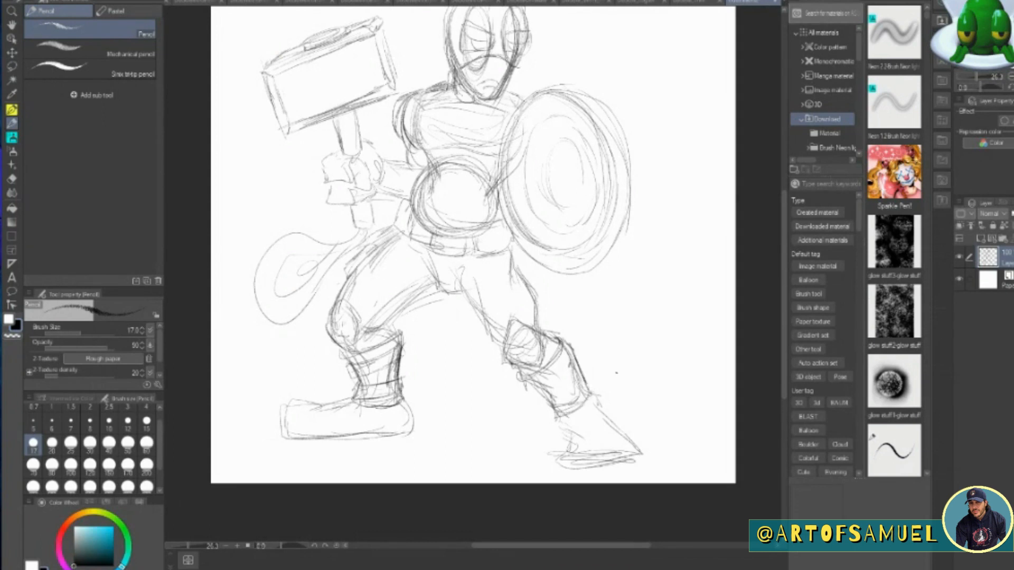
Add small strap pouches along the outer edge of the shield-side boot shaft.
mouse_move(564, 343)
left_mouse_down()
mouse_move(569, 360)
mouse_move(575, 351)
left_mouse_up()
left_click_drag(569, 342, 582, 365)
left_click_drag(563, 369, 574, 356)
left_click_drag(581, 363, 588, 388)
Darken the crotch and the thigh contours of both legs below the belt.
mouse_move(418, 263)
left_mouse_down()
mouse_move(377, 328)
mouse_move(436, 291)
left_mouse_up()
mouse_move(426, 258)
left_mouse_down()
mouse_move(440, 293)
mouse_move(462, 290)
left_mouse_up()
mouse_move(427, 259)
left_mouse_down()
mouse_move(439, 294)
mouse_move(476, 308)
left_mouse_up()
left_click_drag(473, 271, 505, 342)
mouse_move(514, 262)
left_mouse_down()
mouse_move(540, 338)
mouse_move(513, 282)
left_mouse_up()
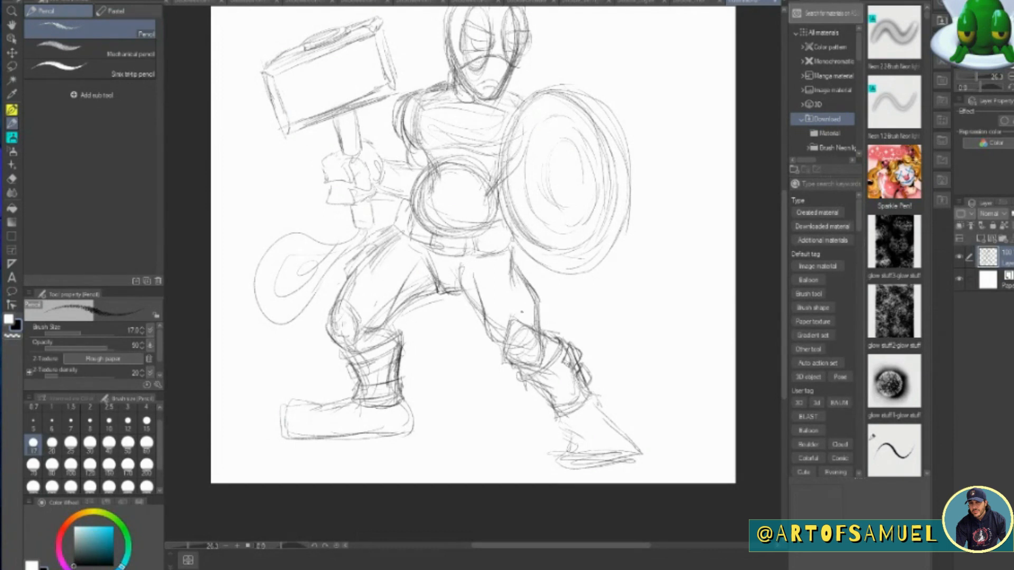
Darken the foot outlines and flat soles of both boots.
mouse_move(355, 402)
left_mouse_down()
mouse_move(296, 392)
mouse_move(283, 436)
left_mouse_up()
left_click_drag(284, 439, 417, 432)
left_click_drag(404, 401, 411, 433)
mouse_move(561, 426)
left_mouse_down()
mouse_move(566, 463)
mouse_move(648, 465)
left_mouse_up()
left_click_drag(592, 395, 637, 456)
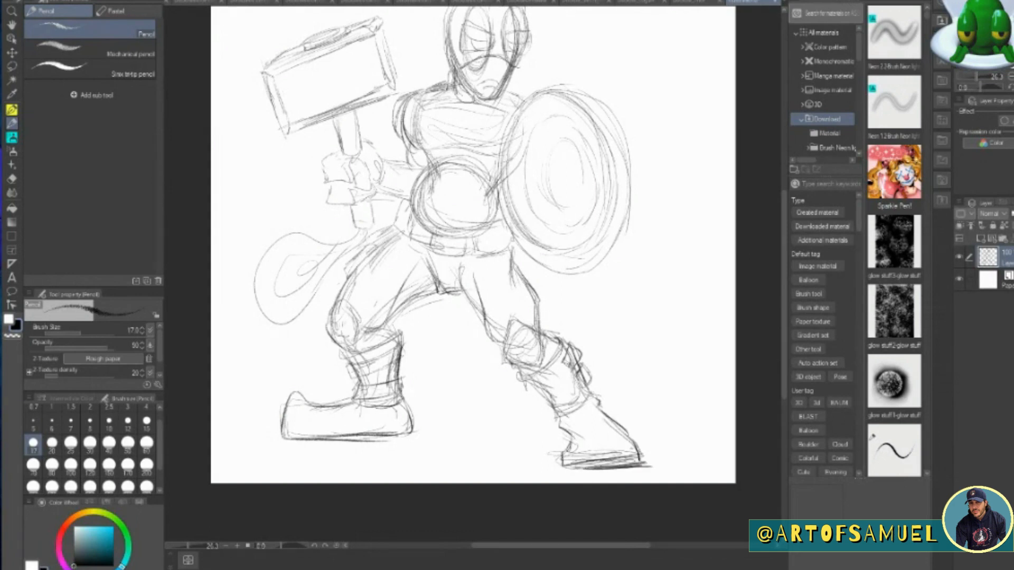
Strengthen the hammer-side thigh and sketch a pouch on the outer thigh of the shield-side leg.
left_click_drag(785, 348, 785, 328)
left_click_drag(399, 289, 340, 353)
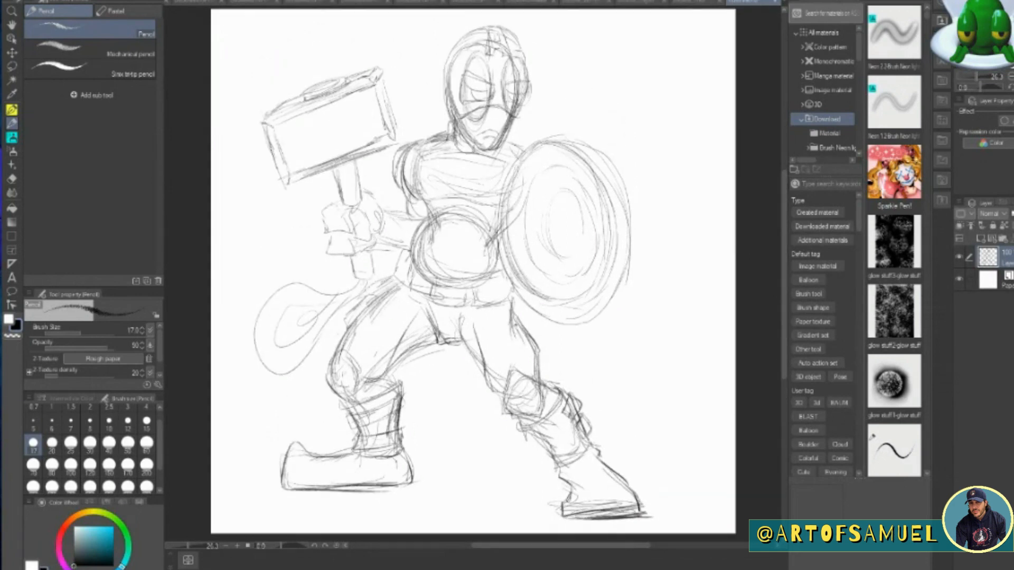
mouse_move(506, 317)
left_mouse_down()
mouse_move(520, 312)
mouse_move(528, 346)
mouse_move(541, 353)
left_mouse_up()
left_click_drag(541, 317, 543, 354)
Sketch pouches around the belt, including one on the hammer-side hip.
mouse_move(474, 306)
left_mouse_down()
mouse_move(511, 288)
mouse_move(510, 275)
left_mouse_up()
left_click_drag(509, 282, 510, 298)
mouse_move(433, 285)
left_mouse_down()
mouse_move(431, 302)
mouse_move(465, 304)
left_mouse_up()
left_click_drag(464, 287, 469, 305)
left_click_drag(406, 258, 415, 285)
left_click_drag(399, 250, 407, 290)
left_click_drag(405, 274, 411, 291)
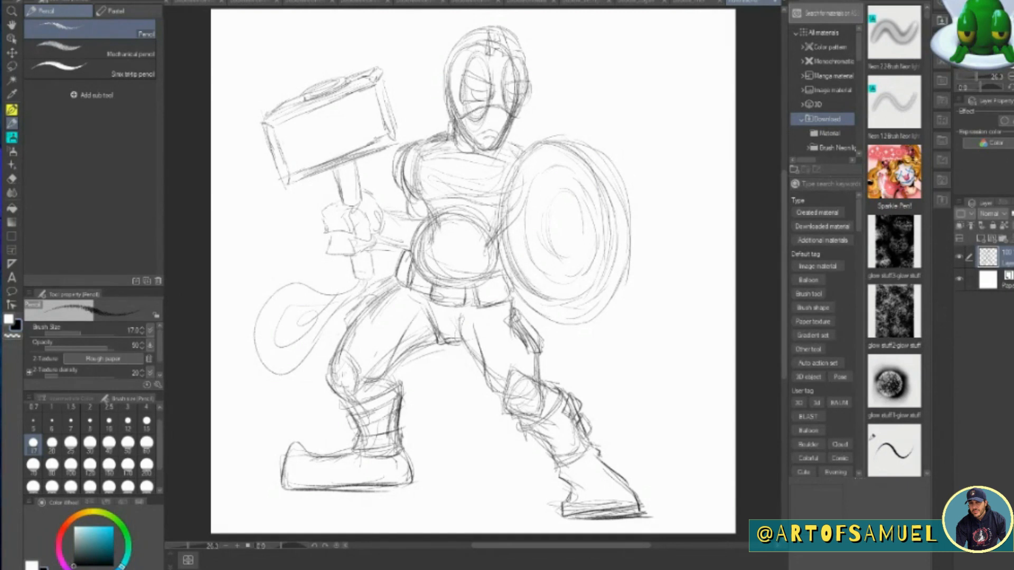
Draw a five-pointed star in the middle of the chest.
mouse_move(455, 153)
left_mouse_down()
mouse_move(468, 170)
mouse_move(425, 166)
mouse_move(444, 184)
left_mouse_up()
mouse_move(476, 168)
left_mouse_down()
mouse_move(501, 170)
mouse_move(434, 205)
mouse_move(462, 192)
mouse_move(480, 211)
left_mouse_up()
mouse_move(434, 168)
left_mouse_down()
mouse_move(481, 175)
mouse_move(479, 206)
mouse_move(439, 202)
mouse_move(433, 170)
left_mouse_up()
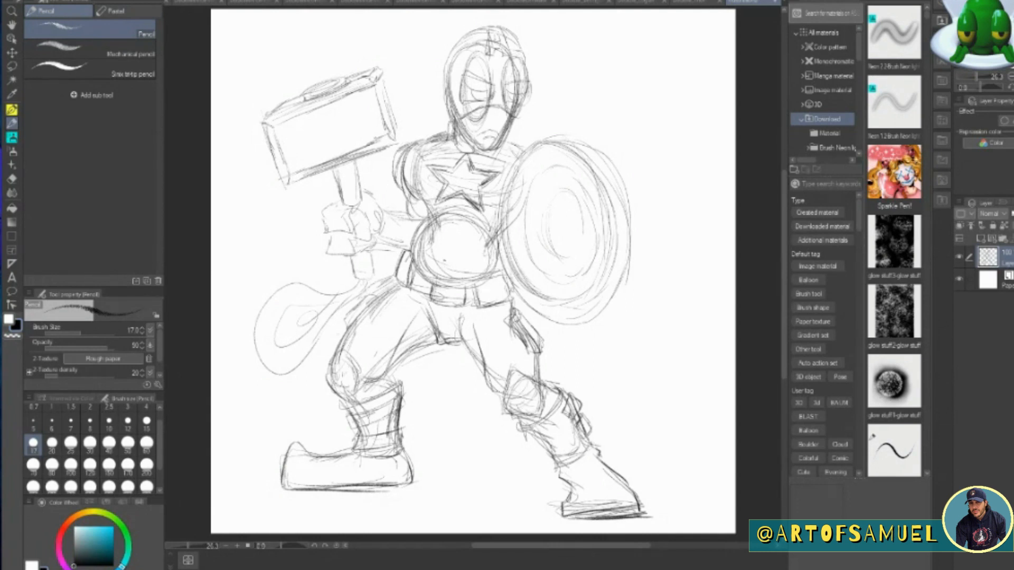
Sketch the collar and shoulder straps of the suit and the glove cuff on the hammer arm.
left_click_drag(450, 121, 449, 140)
left_click_drag(452, 123, 498, 185)
mouse_move(508, 141)
left_mouse_down()
mouse_move(527, 137)
mouse_move(500, 182)
left_mouse_up()
left_click_drag(438, 134, 423, 197)
mouse_move(446, 130)
left_mouse_down()
mouse_move(435, 135)
mouse_move(420, 198)
mouse_move(416, 139)
left_mouse_up()
mouse_move(420, 135)
left_mouse_down()
mouse_move(407, 185)
mouse_move(404, 177)
left_mouse_up()
left_click_drag(422, 155, 425, 204)
left_click_drag(508, 138, 526, 145)
left_click_drag(508, 140, 505, 177)
mouse_move(412, 142)
left_mouse_down()
mouse_move(395, 177)
mouse_move(411, 220)
mouse_move(381, 242)
mouse_move(407, 251)
left_mouse_up()
mouse_move(387, 215)
left_mouse_down()
mouse_move(414, 212)
mouse_move(397, 248)
left_mouse_up()
left_click_drag(404, 219, 407, 256)
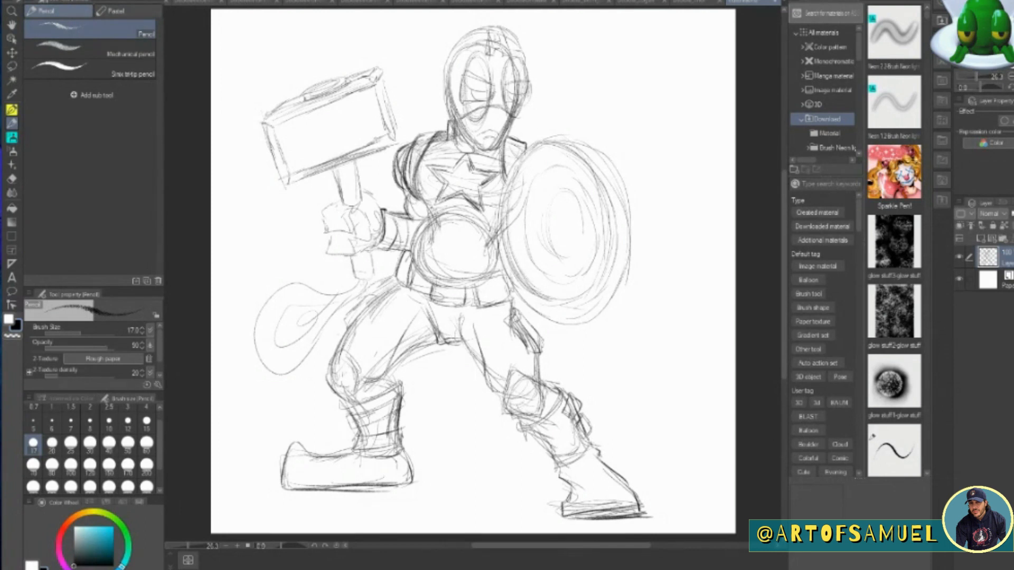
Draw curved vertical stripes down the round belly and a chest line below the collar.
left_click_drag(430, 221, 420, 270)
mouse_move(448, 215)
left_mouse_down()
mouse_move(434, 277)
mouse_move(468, 276)
left_mouse_up()
left_click_drag(489, 228, 482, 276)
left_click_drag(499, 245, 492, 280)
left_click_drag(431, 237, 493, 233)
left_click_drag(446, 139, 471, 153)
mouse_move(452, 124)
left_mouse_down()
mouse_move(467, 141)
mouse_move(455, 154)
mouse_move(503, 150)
left_mouse_up()
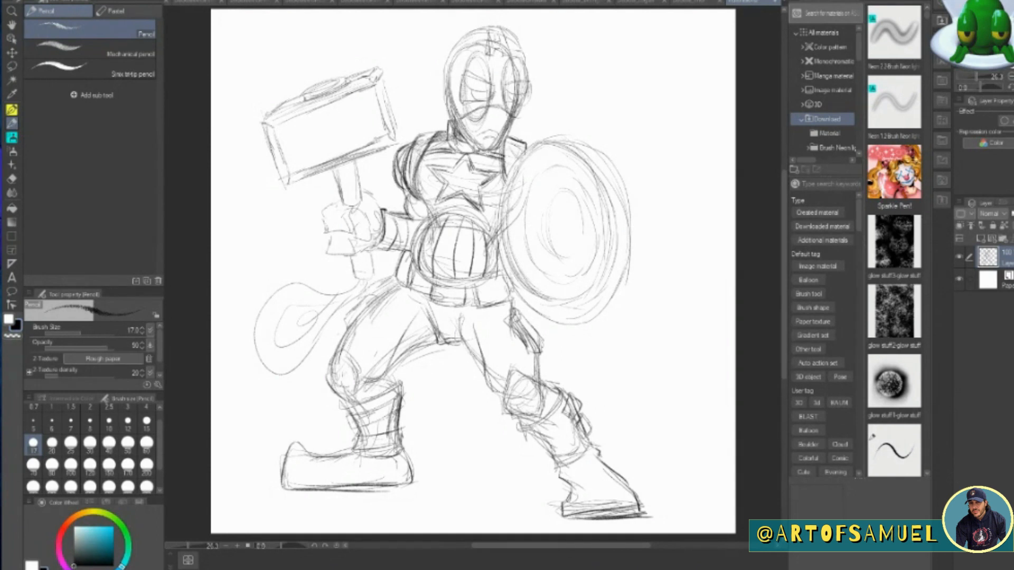
Define the fingers and knuckles of the fist gripping the hammer handle.
mouse_move(337, 200)
left_mouse_down()
mouse_move(320, 235)
mouse_move(349, 232)
left_mouse_up()
mouse_move(335, 212)
left_mouse_down()
mouse_move(351, 204)
mouse_move(370, 239)
mouse_move(383, 238)
mouse_move(355, 251)
mouse_move(374, 259)
left_mouse_up()
left_click_drag(346, 237, 354, 256)
mouse_move(351, 219)
left_mouse_down()
mouse_move(367, 213)
mouse_move(362, 251)
left_mouse_up()
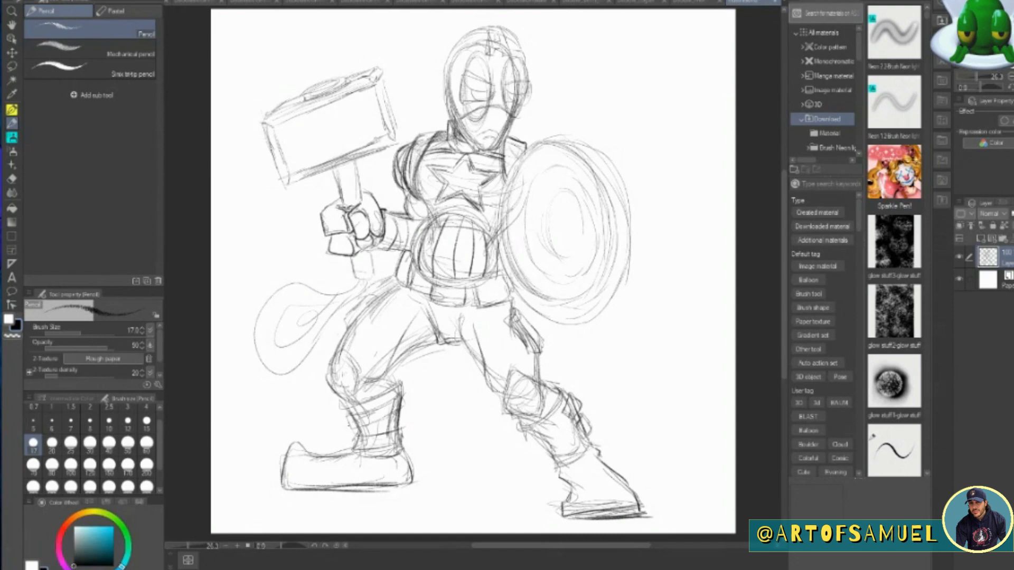
Add flap details to the front belt pouch and the hip pouch.
mouse_move(477, 294)
left_mouse_down()
mouse_move(508, 286)
mouse_move(496, 302)
left_mouse_up()
left_click_drag(476, 286, 500, 279)
left_click_drag(400, 256, 412, 290)
Add a new layer above the sketch and ink the head outline and lower mask edge with the G-pen.
left_click(992, 239)
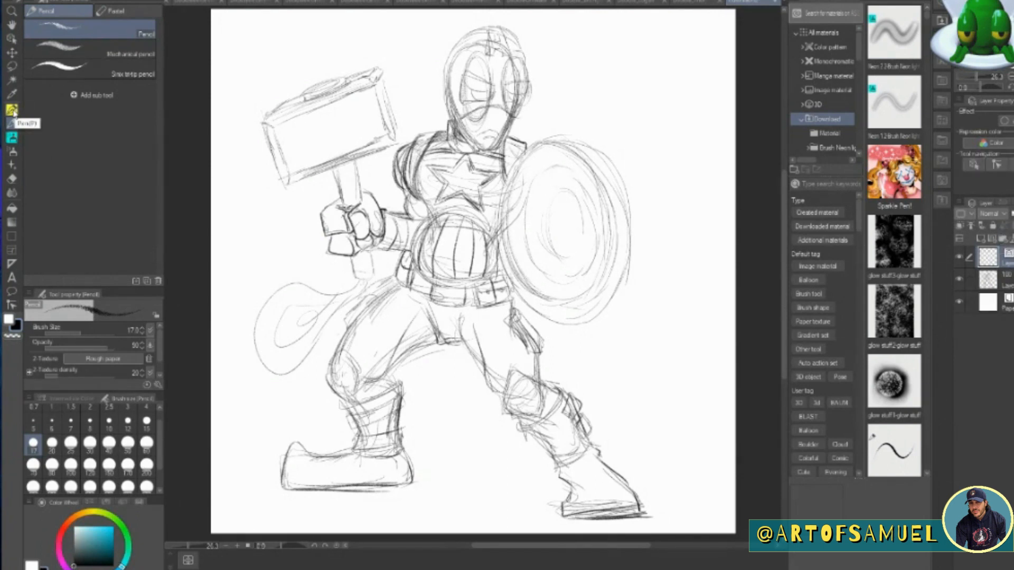
left_click(11, 110)
key("ctrl+plus")
left_click_drag(785, 225, 785, 198)
left_click_drag(526, 547, 556, 547)
mouse_move(355, 44)
left_mouse_down()
mouse_move(330, 126)
mouse_move(371, 193)
mouse_move(422, 144)
mouse_move(433, 104)
mouse_move(427, 67)
mouse_move(401, 37)
mouse_move(353, 47)
left_mouse_up()
mouse_move(342, 158)
left_mouse_down()
mouse_move(358, 146)
mouse_move(416, 151)
left_mouse_up()
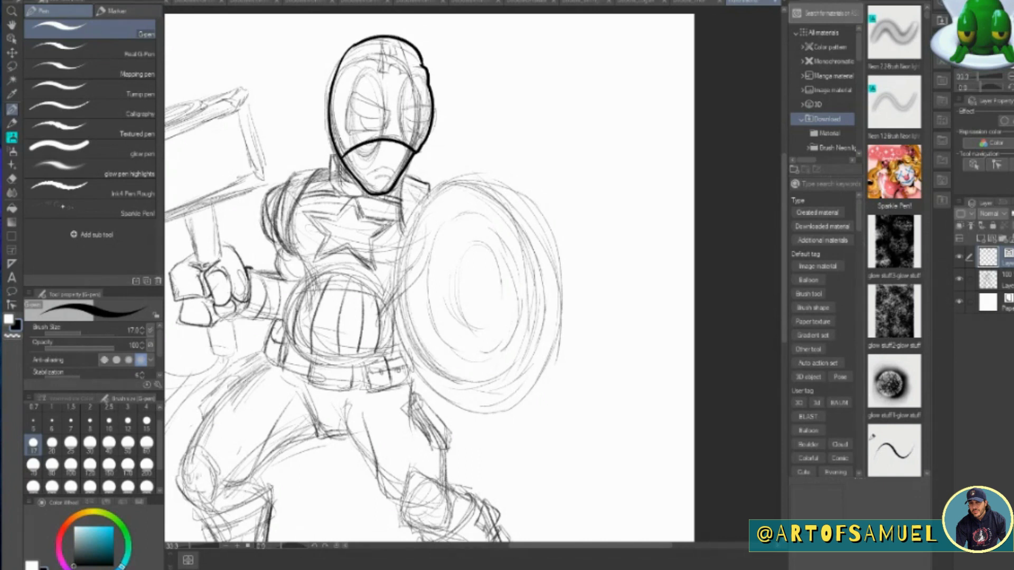
Ink the frowning mouth and the angular eye openings of the mask, undoing strokes that miss.
key("ctrl+z")
mouse_move(364, 186)
left_mouse_down()
mouse_move(359, 144)
mouse_move(417, 154)
left_mouse_up()
mouse_move(354, 179)
left_mouse_down()
mouse_move(379, 201)
mouse_move(401, 177)
mouse_move(379, 166)
mouse_move(394, 176)
mouse_move(380, 149)
left_mouse_up()
mouse_move(387, 110)
left_mouse_down()
mouse_move(346, 132)
mouse_move(387, 115)
mouse_move(351, 92)
mouse_move(379, 133)
mouse_move(387, 109)
mouse_move(401, 134)
mouse_move(426, 140)
left_mouse_up()
key("ctrl+z")
left_click_drag(400, 112, 432, 110)
mouse_move(350, 104)
left_mouse_down()
mouse_move(388, 116)
mouse_move(364, 130)
mouse_move(432, 115)
mouse_move(415, 132)
left_mouse_up()
key("ctrl+z")
key("ctrl+z")
key("ctrl+z")
key("ctrl+z")
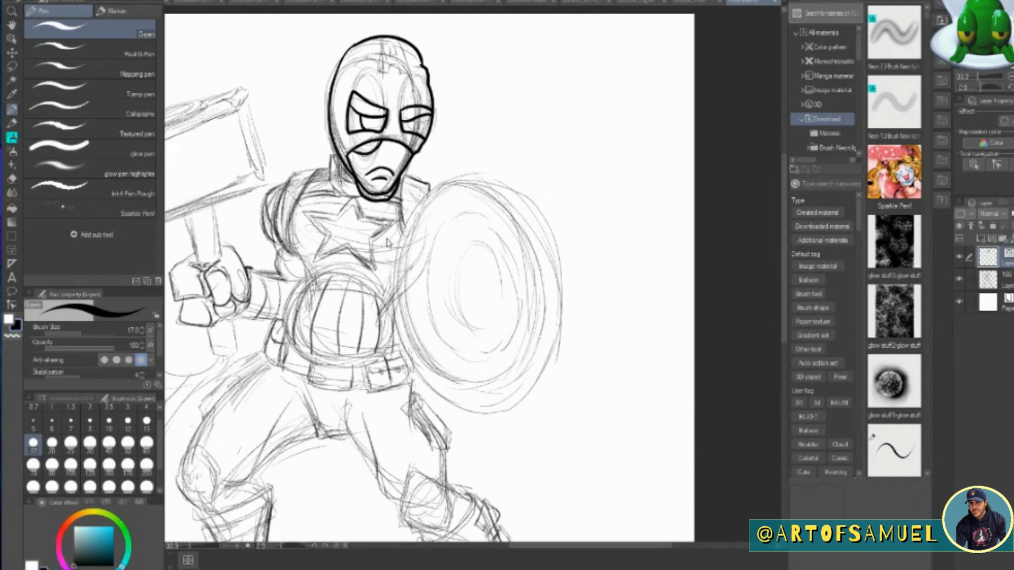
Ink the inner eye details and the brow and temple creases on the mask.
mouse_move(351, 103)
left_mouse_down()
mouse_move(385, 122)
mouse_move(365, 129)
mouse_move(432, 114)
mouse_move(416, 132)
left_mouse_up()
mouse_move(368, 67)
left_mouse_down()
mouse_move(351, 81)
mouse_move(400, 100)
left_mouse_up()
left_click_drag(414, 75, 426, 79)
left_click_drag(347, 93, 342, 121)
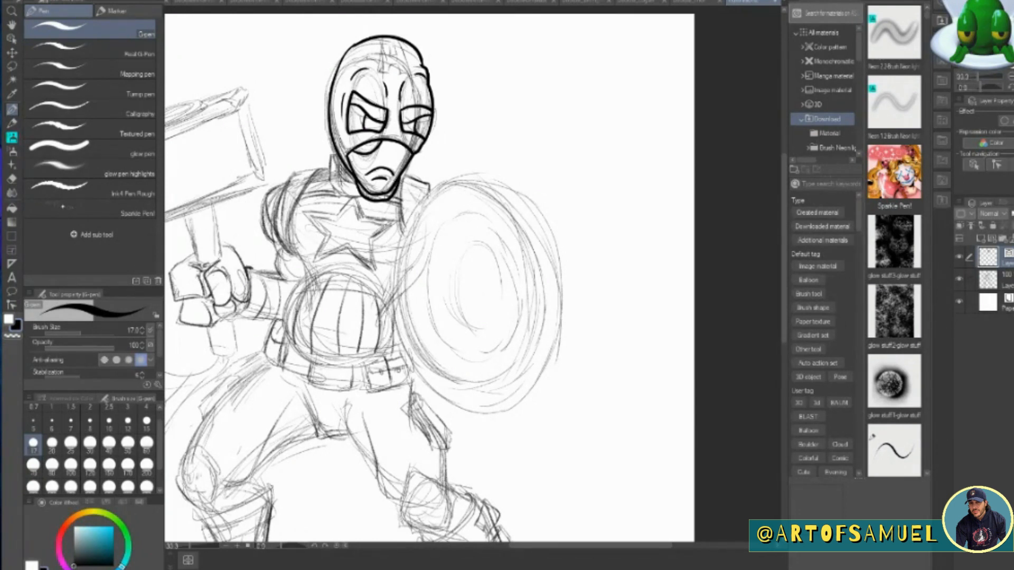
Ink a block letter A on the forehead of the mask.
mouse_move(378, 79)
left_mouse_down()
mouse_move(400, 69)
mouse_move(411, 78)
left_mouse_up()
mouse_move(381, 46)
left_mouse_down()
mouse_move(379, 79)
mouse_move(381, 38)
left_mouse_up()
mouse_move(413, 74)
left_mouse_down()
mouse_move(396, 36)
mouse_move(398, 56)
left_mouse_up()
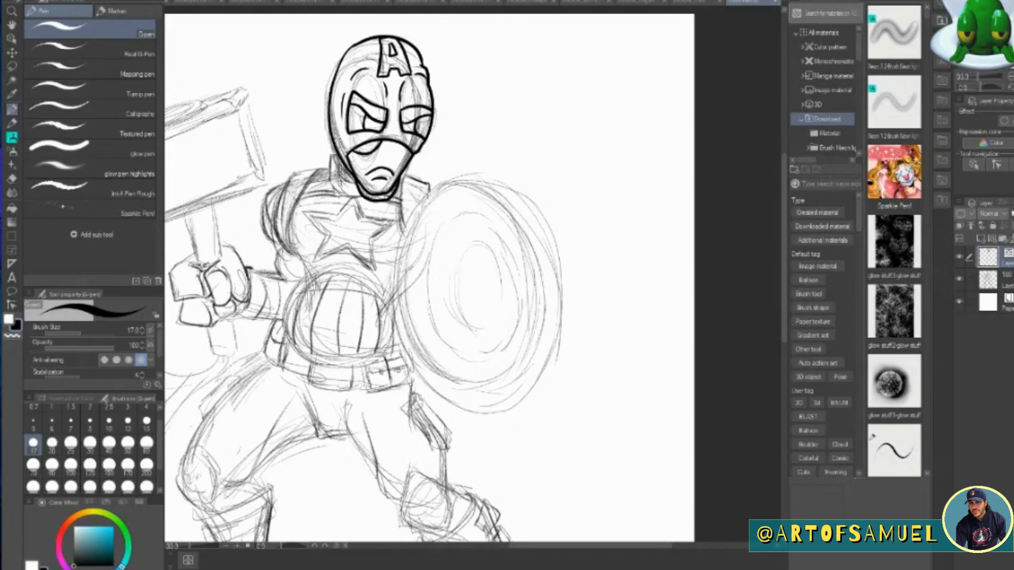
Ink the collar, shoulder straps, hammer-side upper arm, chest star and side of the torso.
mouse_move(332, 153)
left_mouse_down()
mouse_move(348, 198)
mouse_move(361, 200)
left_mouse_up()
mouse_move(335, 155)
left_mouse_down()
mouse_move(349, 174)
mouse_move(292, 173)
mouse_move(293, 253)
mouse_move(321, 171)
mouse_move(292, 260)
left_mouse_up()
mouse_move(285, 182)
left_mouse_down()
mouse_move(260, 228)
mouse_move(283, 248)
left_mouse_up()
left_click_drag(303, 196, 341, 192)
mouse_move(402, 180)
left_mouse_down()
mouse_move(413, 173)
mouse_move(434, 190)
mouse_move(406, 227)
mouse_move(385, 206)
mouse_move(355, 220)
mouse_move(298, 213)
mouse_move(328, 240)
mouse_move(311, 264)
mouse_move(348, 247)
mouse_move(374, 271)
mouse_move(373, 241)
mouse_move(400, 222)
mouse_move(327, 219)
mouse_move(317, 228)
mouse_move(328, 252)
mouse_move(369, 260)
mouse_move(389, 224)
mouse_move(346, 210)
left_mouse_up()
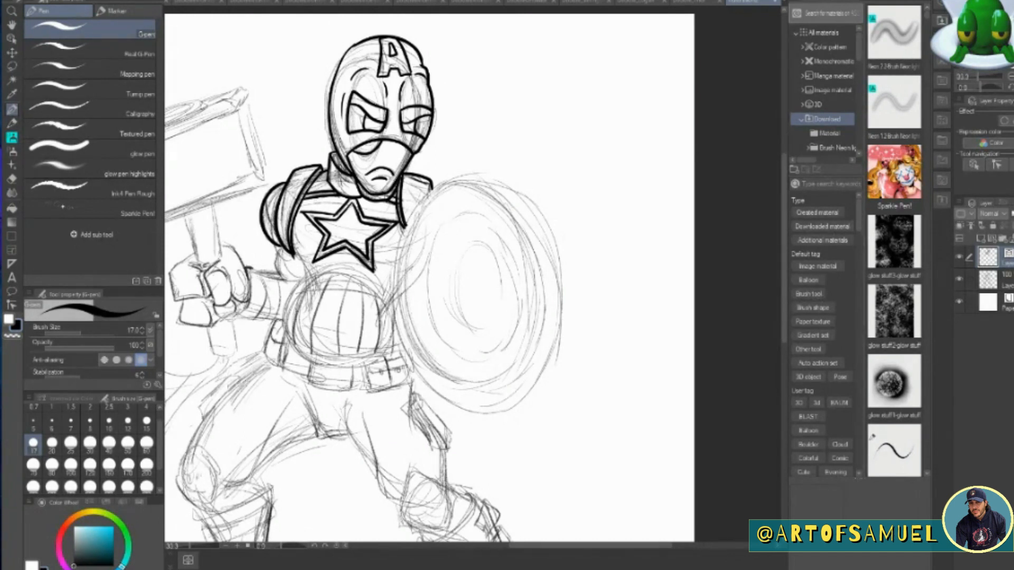
mouse_move(281, 245)
left_mouse_down()
mouse_move(272, 279)
mouse_move(294, 263)
mouse_move(300, 273)
mouse_move(280, 328)
left_mouse_up()
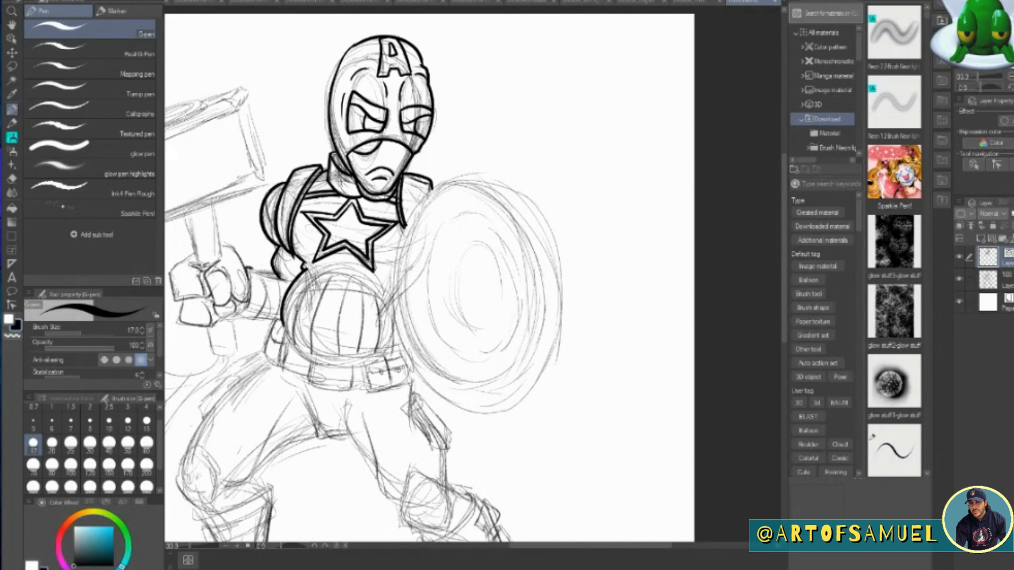
Ink the fist around the hammer handle, the glove cuff and the forearm.
left_click_drag(591, 549, 536, 558)
mouse_move(333, 253)
left_mouse_down()
mouse_move(310, 267)
mouse_move(343, 302)
mouse_move(341, 277)
mouse_move(351, 301)
mouse_move(369, 307)
mouse_move(385, 293)
left_mouse_up()
left_click_drag(363, 268, 373, 278)
mouse_move(356, 244)
left_mouse_down()
mouse_move(385, 279)
mouse_move(382, 299)
left_mouse_up()
left_click_drag(317, 304, 365, 318)
left_click_drag(349, 300, 346, 326)
mouse_move(341, 277)
left_mouse_down()
mouse_move(335, 296)
mouse_move(386, 322)
left_mouse_up()
mouse_move(382, 268)
left_mouse_down()
mouse_move(392, 319)
mouse_move(392, 265)
mouse_move(430, 282)
left_mouse_up()
left_click_drag(378, 321, 415, 318)
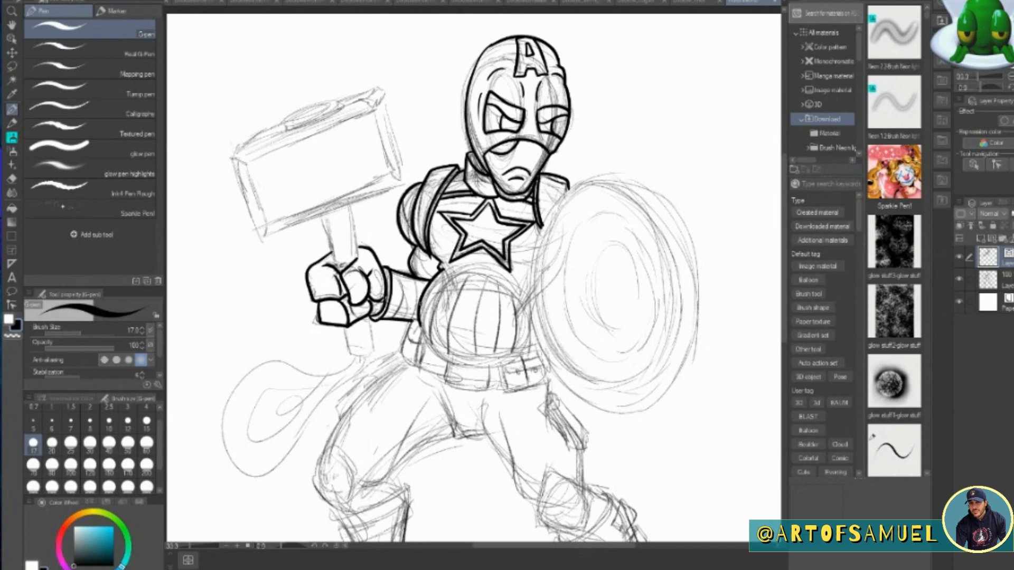
Ink the hammer's banded handle and the looped strap hanging from its end.
left_click_drag(323, 213, 339, 265)
left_click_drag(351, 204, 354, 262)
left_click_drag(342, 328, 350, 357)
mouse_move(368, 317)
left_mouse_down()
mouse_move(373, 348)
mouse_move(350, 357)
mouse_move(370, 329)
left_mouse_up()
left_click_drag(333, 255, 356, 248)
mouse_move(330, 237)
left_mouse_down()
mouse_move(353, 232)
mouse_move(350, 213)
left_mouse_up()
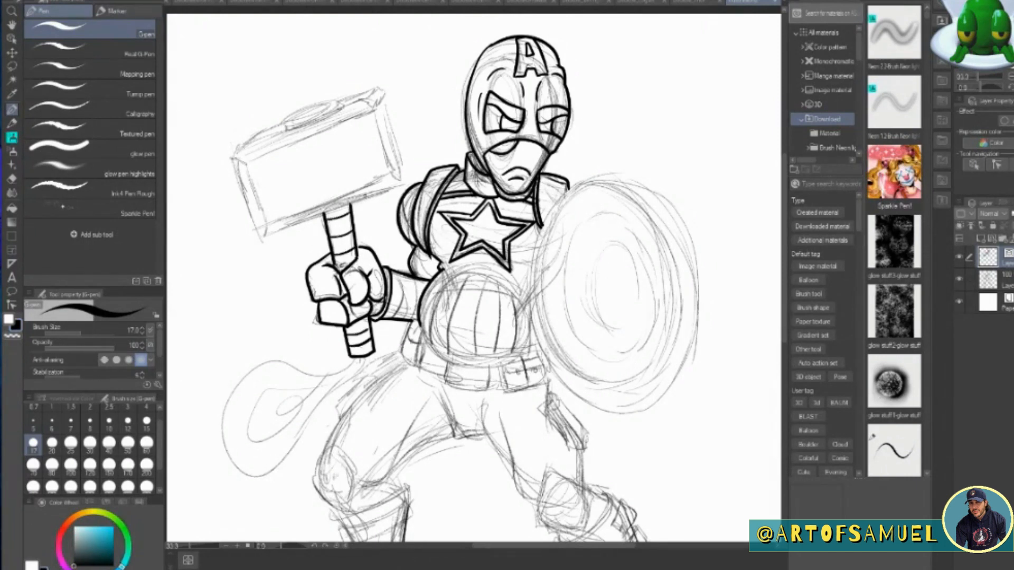
left_click_drag(355, 359, 232, 454)
mouse_move(264, 433)
left_mouse_down()
mouse_move(364, 358)
mouse_move(227, 435)
mouse_move(341, 370)
left_mouse_up()
Ink the hammer head's front face with its beveled edges and top outline.
left_click_drag(261, 239, 403, 182)
mouse_move(260, 239)
left_mouse_down()
mouse_move(232, 158)
mouse_move(253, 133)
mouse_move(319, 98)
mouse_move(339, 101)
left_mouse_up()
left_click_drag(338, 102, 386, 91)
left_click_drag(386, 92, 375, 106)
key("ctrl+z")
left_click_drag(376, 106, 402, 184)
mouse_move(232, 161)
left_mouse_down()
mouse_move(378, 106)
mouse_move(264, 214)
mouse_move(267, 227)
left_mouse_up()
left_click_drag(268, 227, 394, 170)
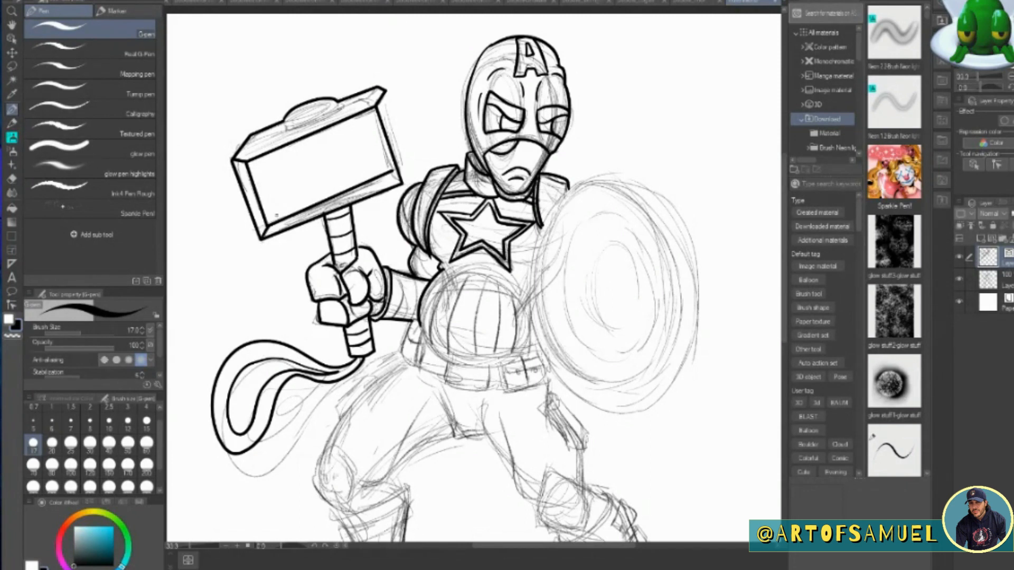
Ink the hammer head's side face nearest the body, a short inner edge line and the rounded cap on top.
mouse_move(404, 181)
left_mouse_down()
mouse_move(407, 152)
mouse_move(384, 91)
left_mouse_up()
key("ctrl+z")
mouse_move(233, 159)
left_mouse_down()
mouse_move(370, 104)
mouse_move(378, 87)
mouse_move(391, 172)
mouse_move(402, 184)
left_mouse_up()
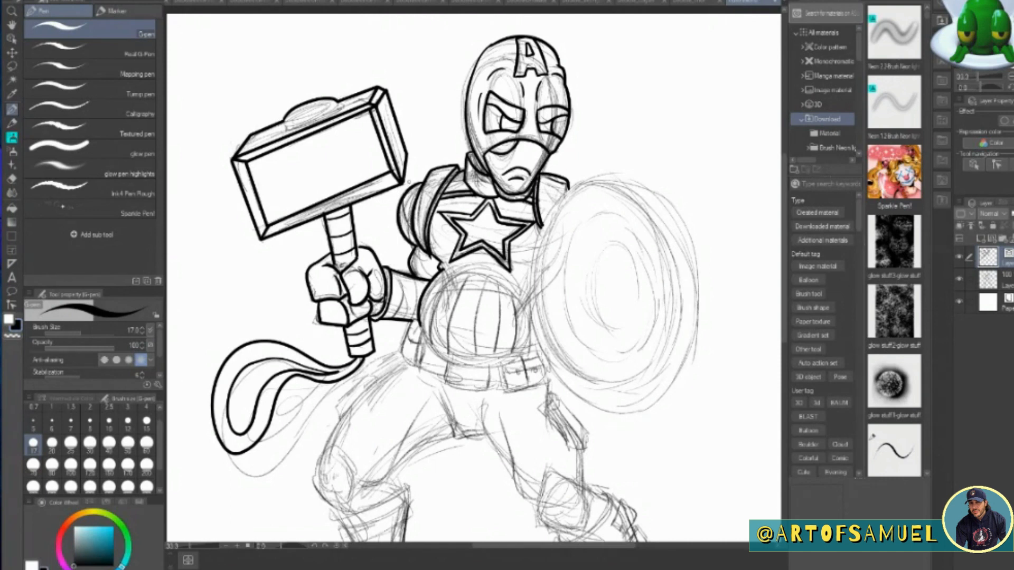
key("e")
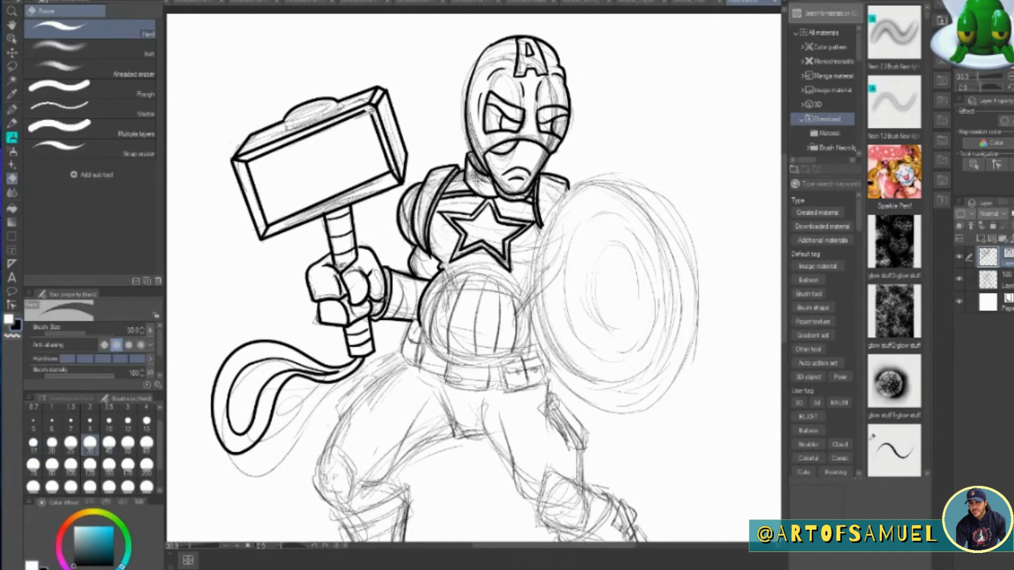
key("p")
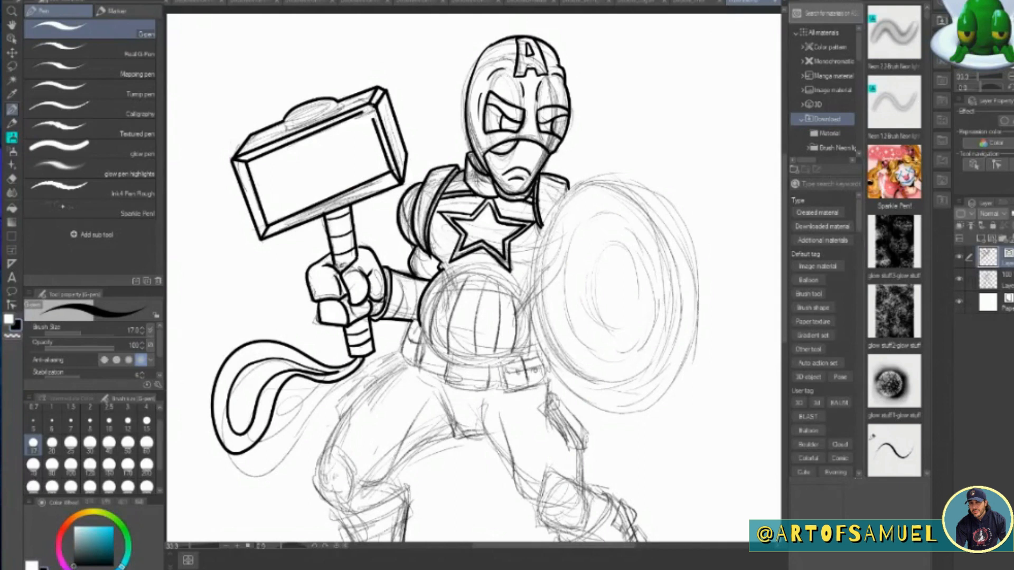
left_click_drag(370, 109, 375, 123)
left_click_drag(284, 120, 338, 102)
left_click_drag(285, 121, 334, 100)
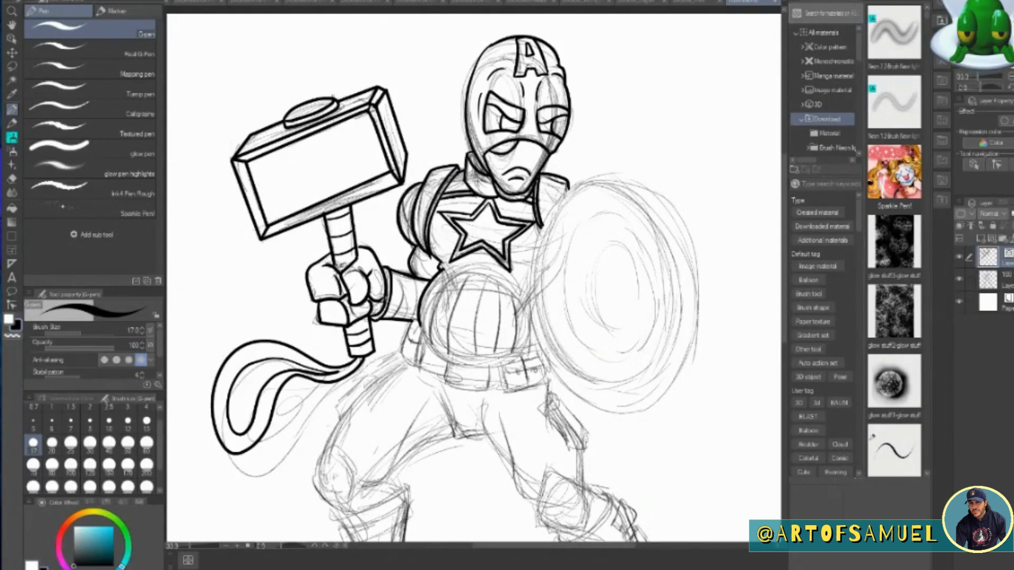
Ink the belly's vertical stripes, the belt and its pouches.
left_click_drag(785, 189, 786, 244)
mouse_move(422, 172)
left_mouse_down()
mouse_move(494, 211)
mouse_move(533, 183)
left_mouse_up()
mouse_move(446, 108)
left_mouse_down()
mouse_move(530, 140)
mouse_move(430, 183)
mouse_move(450, 202)
left_mouse_up()
mouse_move(488, 112)
left_mouse_down()
mouse_move(475, 209)
mouse_move(508, 205)
left_mouse_up()
left_click_drag(521, 131, 527, 193)
mouse_move(444, 207)
left_mouse_down()
mouse_move(445, 228)
mouse_move(489, 212)
left_mouse_up()
mouse_move(418, 162)
left_mouse_down()
mouse_move(424, 189)
mouse_move(408, 209)
mouse_move(426, 201)
left_mouse_up()
mouse_move(421, 210)
left_mouse_down()
mouse_move(446, 226)
mouse_move(537, 189)
left_mouse_up()
mouse_move(499, 212)
left_mouse_down()
mouse_move(503, 235)
mouse_move(506, 215)
mouse_move(545, 216)
mouse_move(526, 210)
mouse_move(539, 208)
left_mouse_up()
left_click_drag(487, 229, 501, 233)
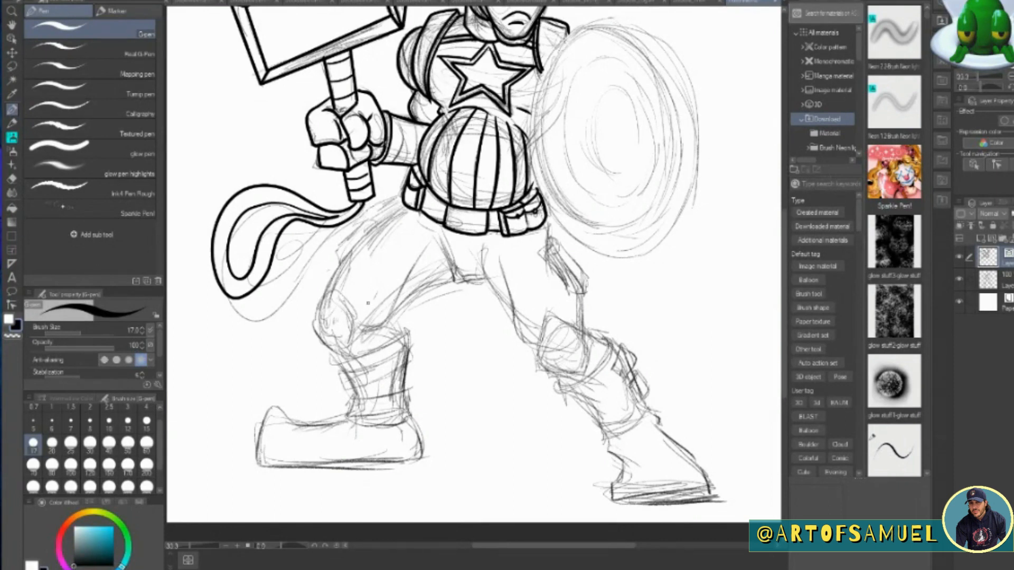
Ink the hammer-side thigh with its outer pouch, the crotch and the fold lines below the belt.
left_click_drag(404, 203, 327, 293)
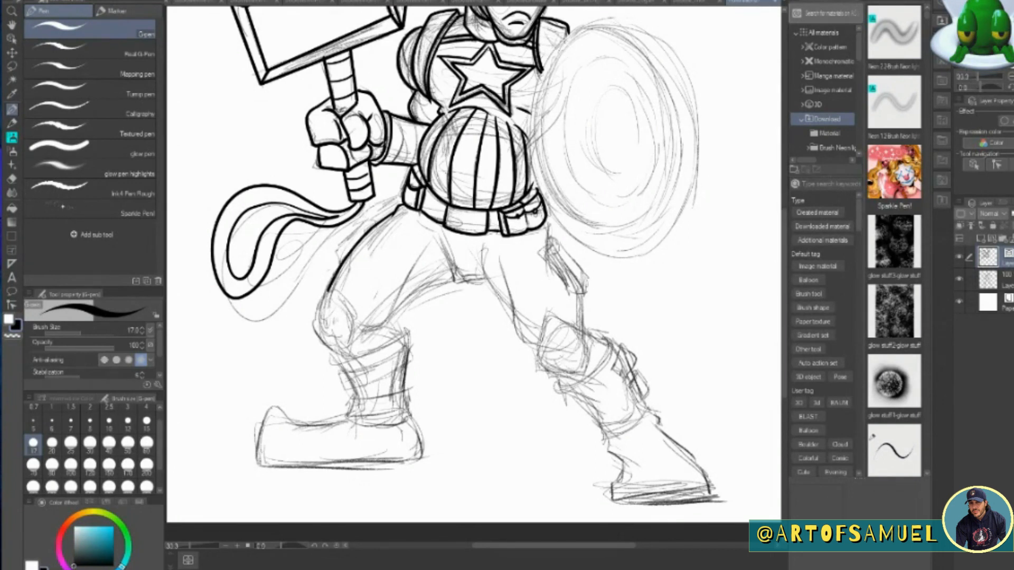
mouse_move(340, 265)
left_mouse_down()
mouse_move(376, 223)
mouse_move(363, 228)
mouse_move(397, 209)
left_mouse_up()
mouse_move(439, 241)
left_mouse_down()
mouse_move(485, 280)
mouse_move(394, 312)
left_mouse_up()
mouse_move(413, 259)
left_mouse_down()
mouse_move(388, 324)
mouse_move(361, 328)
left_mouse_up()
left_click_drag(388, 323, 393, 335)
left_click_drag(479, 247, 486, 280)
left_click_drag(433, 220, 416, 236)
left_click_drag(490, 243, 501, 238)
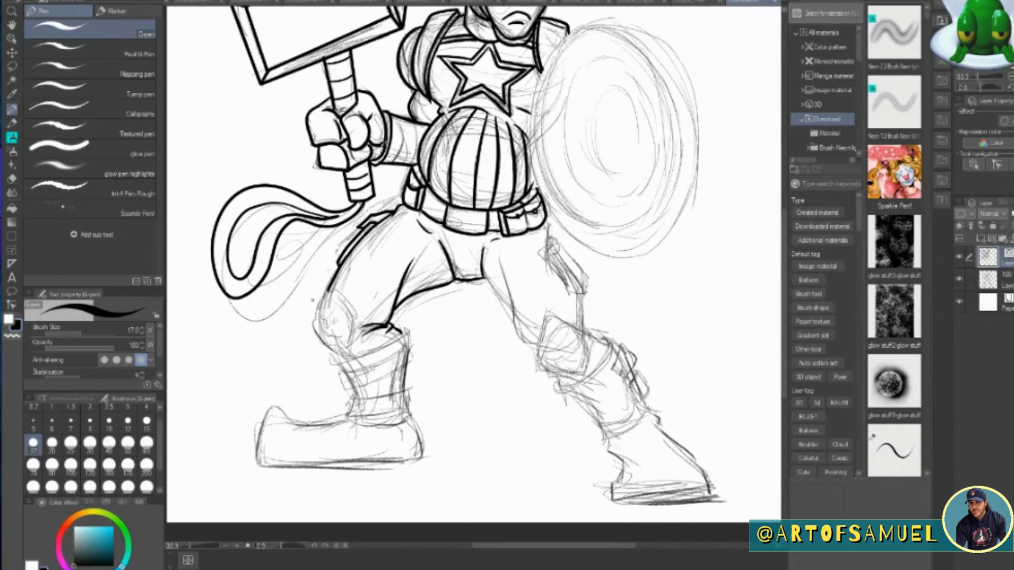
Ink the kneecap and the boot cuff below it on the hammer-side leg.
mouse_move(330, 291)
left_mouse_down()
mouse_move(354, 334)
mouse_move(329, 293)
mouse_move(346, 352)
mouse_move(363, 329)
left_mouse_up()
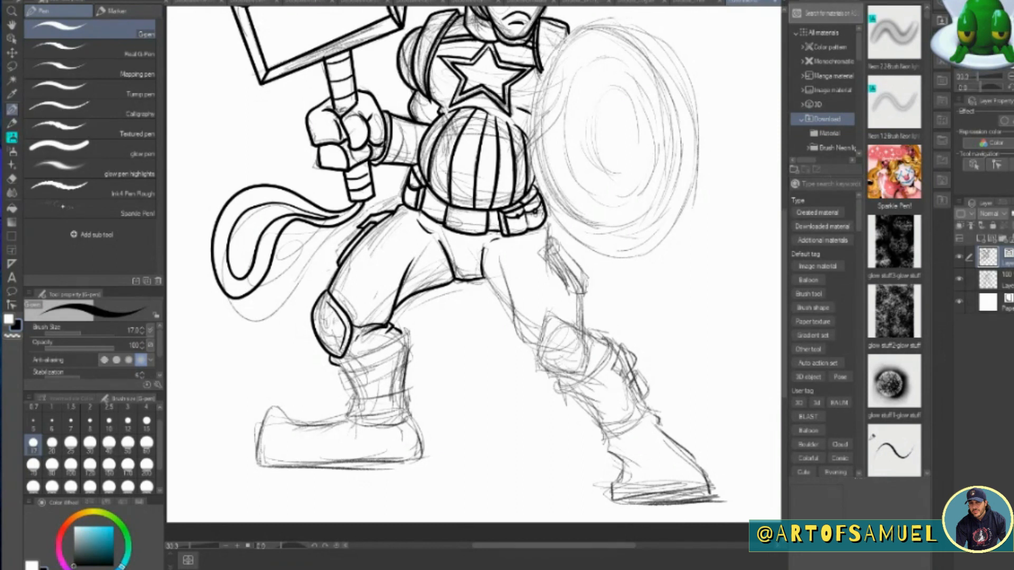
mouse_move(338, 365)
left_mouse_down()
mouse_move(404, 334)
mouse_move(377, 359)
mouse_move(330, 372)
mouse_move(380, 342)
left_mouse_up()
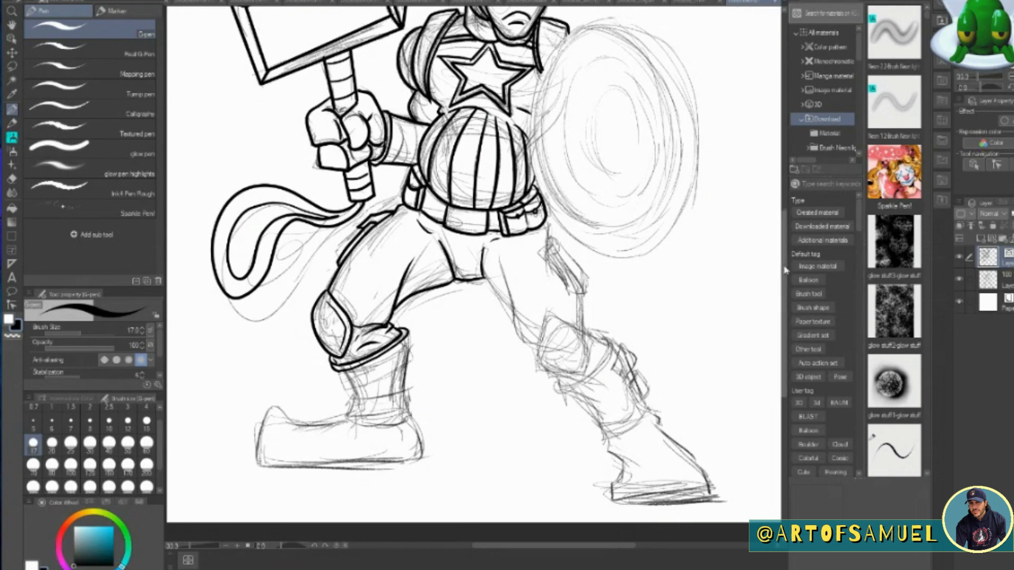
scroll(739, 285, "down", 2)
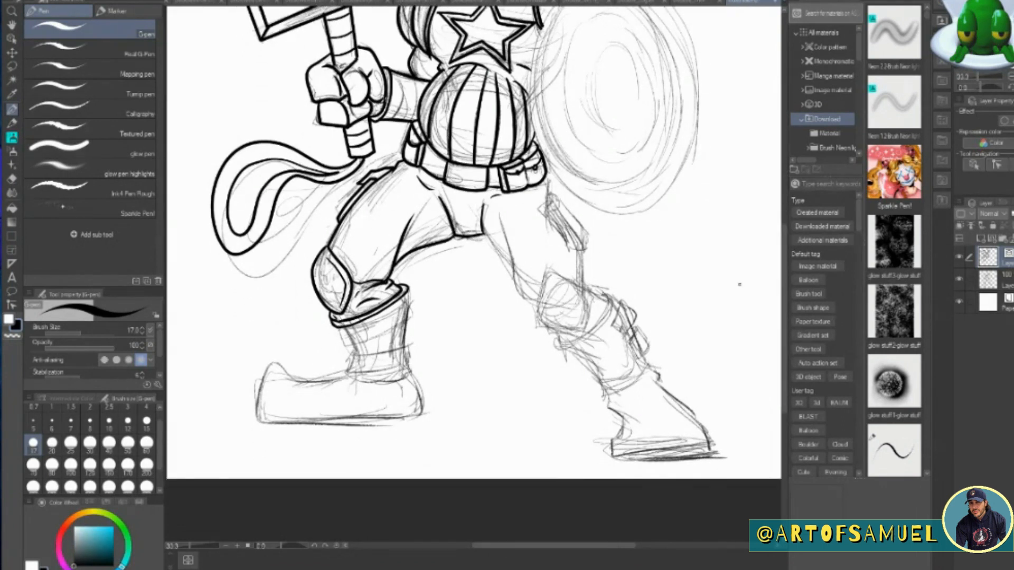
Ink the shaft of the hammer-side boot with its two buckled straps and ankle edge.
mouse_move(335, 325)
left_mouse_down()
mouse_move(362, 342)
mouse_move(357, 328)
left_mouse_up()
mouse_move(362, 323)
left_mouse_down()
mouse_move(373, 323)
mouse_move(364, 338)
mouse_move(409, 316)
left_mouse_up()
mouse_move(407, 295)
left_mouse_down()
mouse_move(410, 317)
mouse_move(409, 299)
left_mouse_up()
mouse_move(368, 321)
left_mouse_down()
mouse_move(378, 316)
mouse_move(347, 369)
mouse_move(366, 356)
mouse_move(351, 352)
left_mouse_up()
mouse_move(352, 358)
left_mouse_down()
mouse_move(352, 366)
mouse_move(386, 369)
left_mouse_up()
left_click_drag(362, 374, 408, 343)
left_click_drag(403, 340, 408, 368)
left_click_drag(407, 367, 375, 374)
left_click_drag(407, 315, 404, 345)
mouse_move(341, 370)
left_mouse_down()
mouse_move(348, 380)
mouse_move(413, 367)
left_mouse_up()
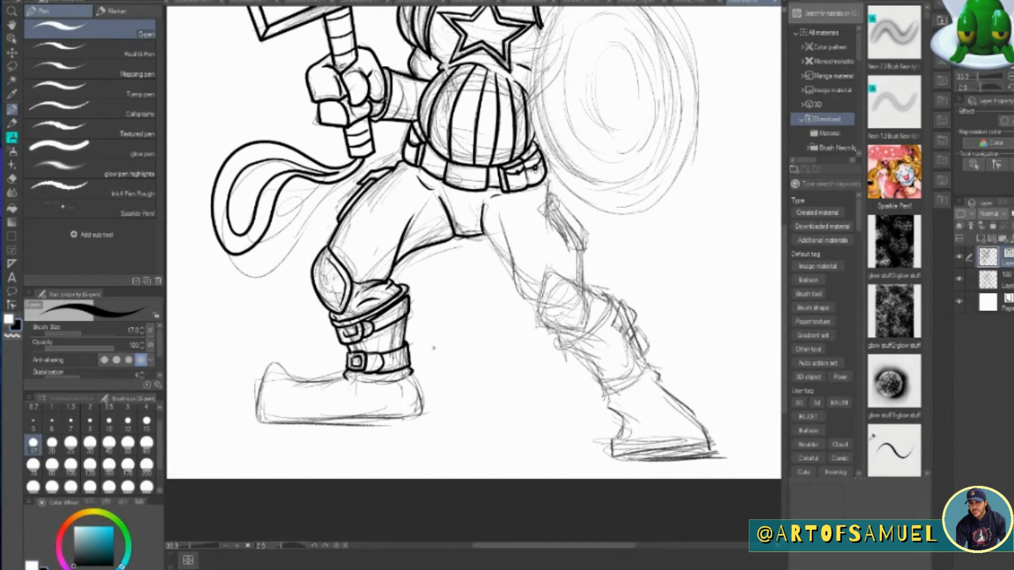
Ink the shield-side hip just below the belt, lower the sketch layer's opacity and return to the ink layer.
mouse_move(546, 175)
left_mouse_down()
mouse_move(552, 200)
mouse_move(500, 195)
left_mouse_up()
left_click(990, 281)
left_click(1012, 213)
left_click(990, 257)
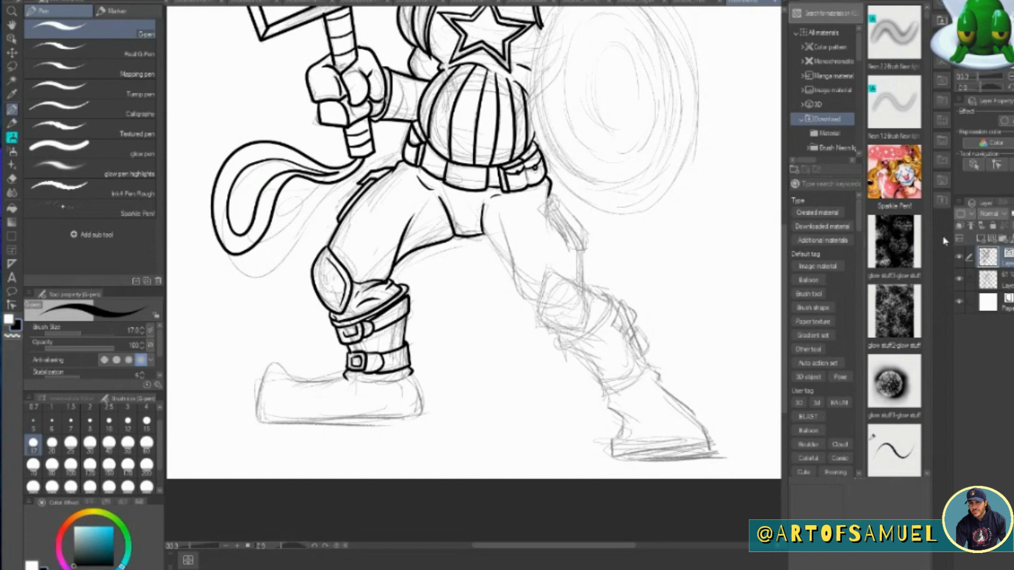
Ink the shield-side thigh with its outer pouch and the fold lines near the crotch.
left_click_drag(484, 229, 514, 272)
mouse_move(504, 227)
left_mouse_down()
mouse_move(521, 299)
mouse_move(535, 306)
left_mouse_up()
left_click_drag(552, 193, 541, 210)
mouse_move(542, 210)
left_mouse_down()
mouse_move(563, 201)
mouse_move(584, 251)
left_mouse_up()
mouse_move(585, 250)
left_mouse_down()
mouse_move(581, 222)
mouse_move(565, 205)
left_mouse_up()
mouse_move(558, 213)
left_mouse_down()
mouse_move(593, 243)
mouse_move(588, 289)
left_mouse_up()
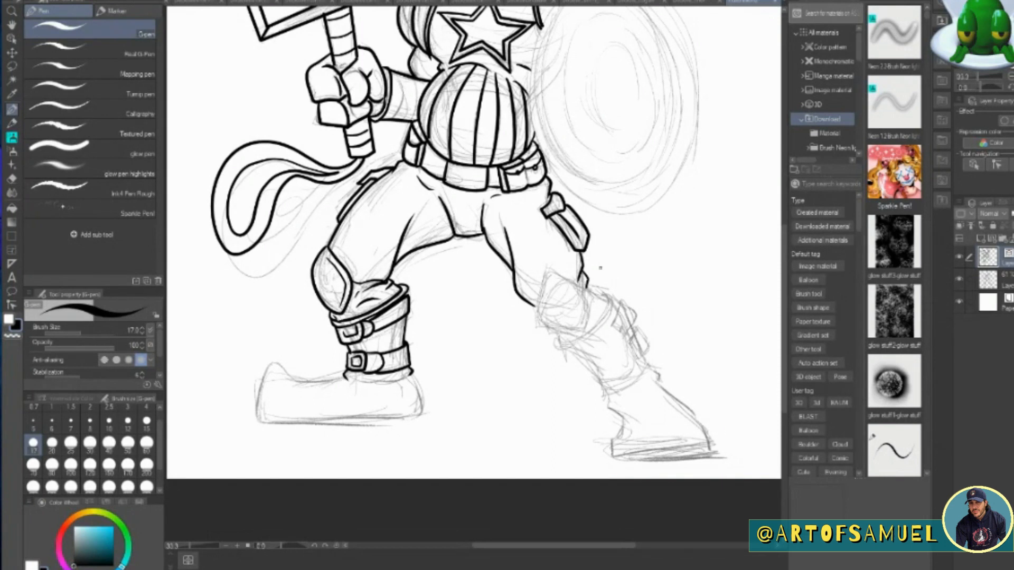
mouse_move(482, 227)
left_mouse_down()
mouse_move(494, 209)
mouse_move(438, 211)
left_mouse_up()
Ink the shield-side kneecap with its inner edge and the boot cuff around it.
mouse_move(547, 272)
left_mouse_down()
mouse_move(584, 333)
mouse_move(545, 270)
left_mouse_up()
mouse_move(533, 305)
left_mouse_down()
mouse_move(537, 316)
mouse_move(594, 328)
mouse_move(601, 290)
mouse_move(591, 317)
left_mouse_up()
mouse_move(547, 285)
left_mouse_down()
mouse_move(581, 298)
mouse_move(575, 290)
left_mouse_up()
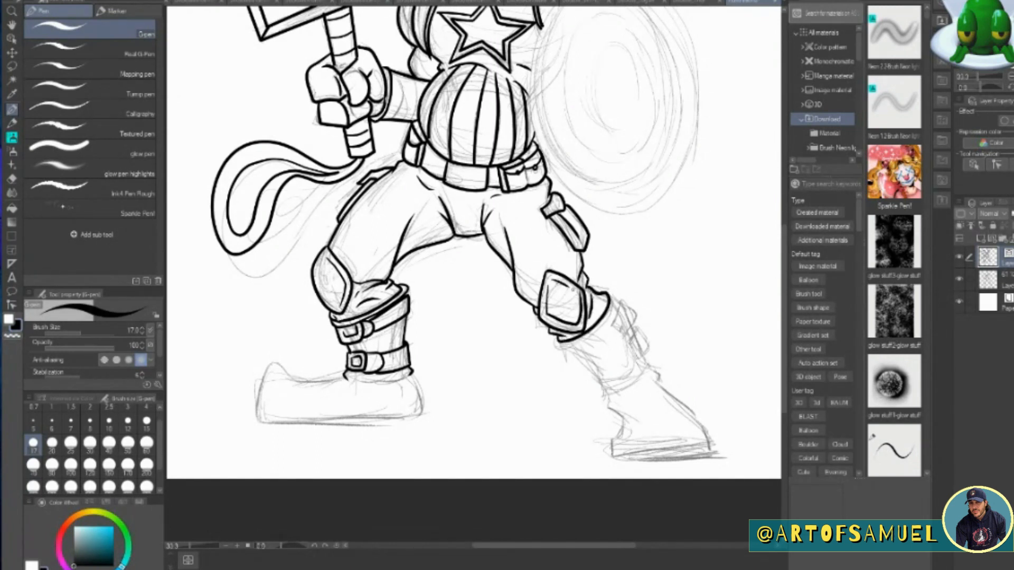
mouse_move(553, 346)
left_mouse_down()
mouse_move(596, 331)
mouse_move(614, 289)
left_mouse_up()
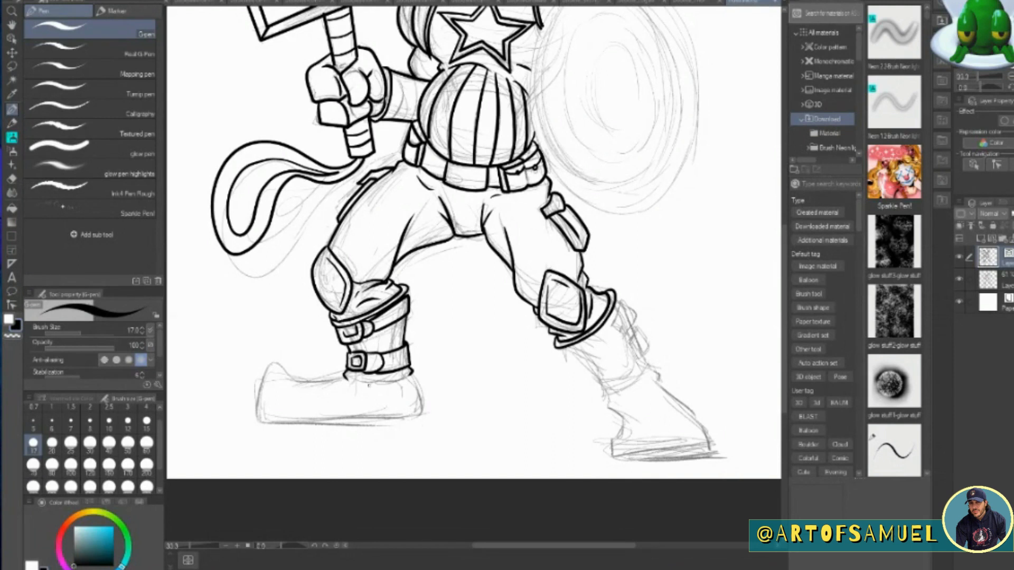
Ink the curved upper trim on the hammer-side boot's foot and the shield-side boot shaft with two buckled straps.
mouse_move(346, 376)
left_mouse_down()
mouse_move(316, 376)
mouse_move(340, 411)
mouse_move(412, 374)
left_mouse_up()
mouse_move(299, 373)
left_mouse_down()
mouse_move(313, 393)
mouse_move(413, 382)
mouse_move(386, 381)
left_mouse_up()
mouse_move(621, 299)
left_mouse_down()
mouse_move(591, 366)
mouse_move(605, 331)
mouse_move(602, 360)
mouse_move(631, 328)
mouse_move(618, 299)
mouse_move(619, 314)
left_mouse_up()
mouse_move(573, 354)
left_mouse_down()
mouse_move(585, 378)
mouse_move(561, 349)
mouse_move(599, 393)
mouse_move(622, 391)
mouse_move(640, 338)
mouse_move(652, 355)
mouse_move(639, 373)
left_mouse_up()
mouse_move(644, 338)
left_mouse_down()
mouse_move(635, 355)
mouse_move(639, 337)
left_mouse_up()
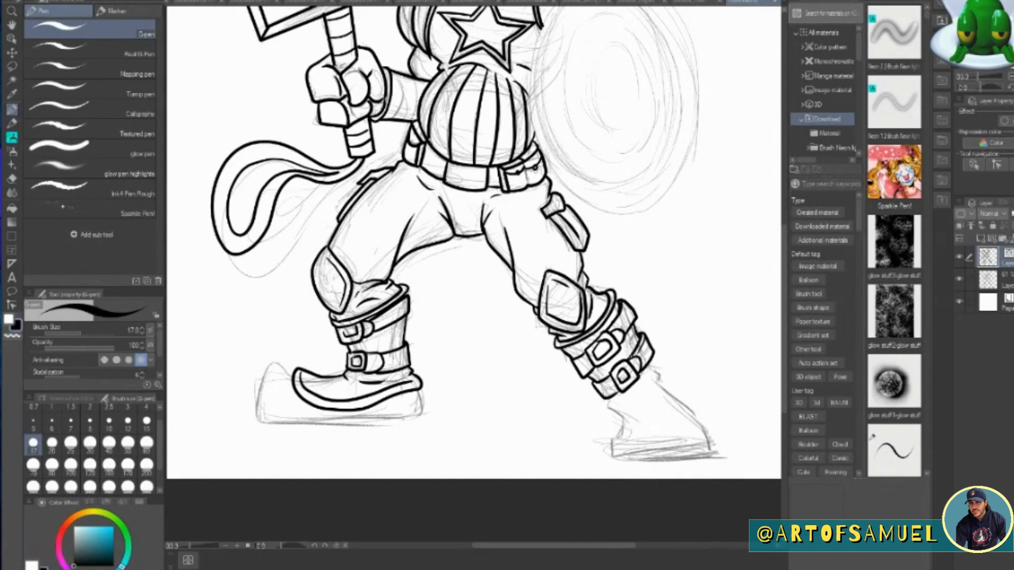
Ink the shield-side boot's foot with its sole and a curved double band across the foot.
scroll(630, 277, "down", 2)
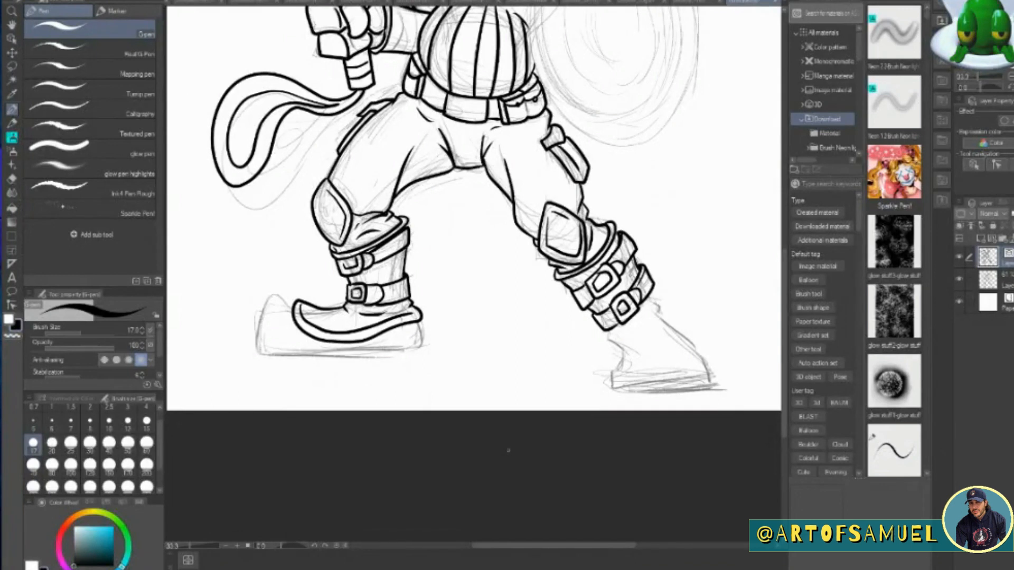
left_click_drag(606, 331, 634, 361)
left_click_drag(648, 296, 708, 379)
mouse_move(626, 352)
left_mouse_down()
mouse_move(614, 377)
mouse_move(626, 384)
left_mouse_up()
left_click_drag(620, 386, 708, 382)
mouse_move(616, 381)
left_mouse_down()
mouse_move(619, 393)
mouse_move(692, 390)
left_mouse_up()
left_click_drag(705, 372, 715, 389)
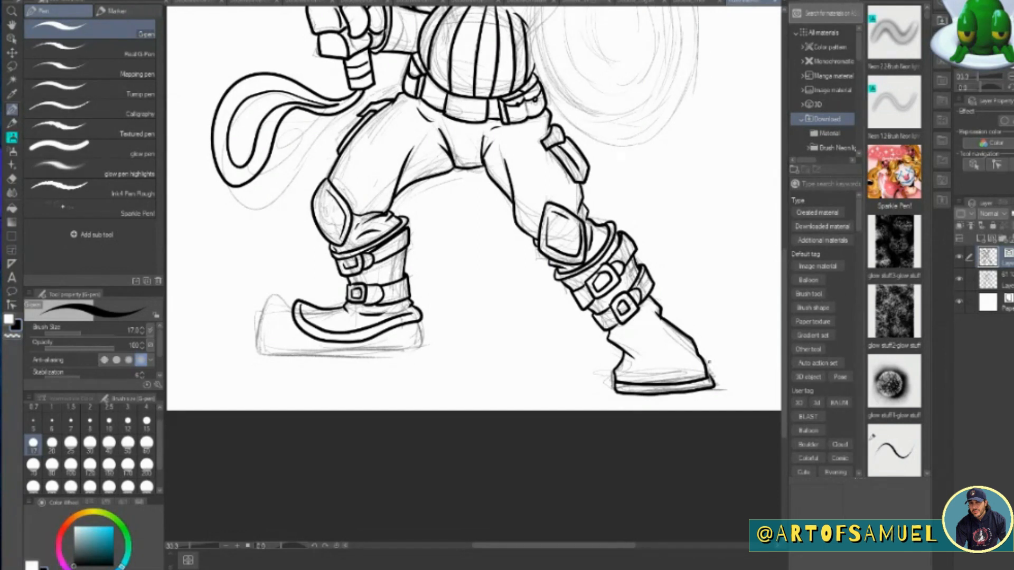
mouse_move(625, 350)
left_mouse_down()
mouse_move(619, 361)
mouse_move(697, 345)
mouse_move(690, 337)
mouse_move(696, 347)
mouse_move(672, 337)
left_mouse_up()
left_click_drag(635, 372, 690, 367)
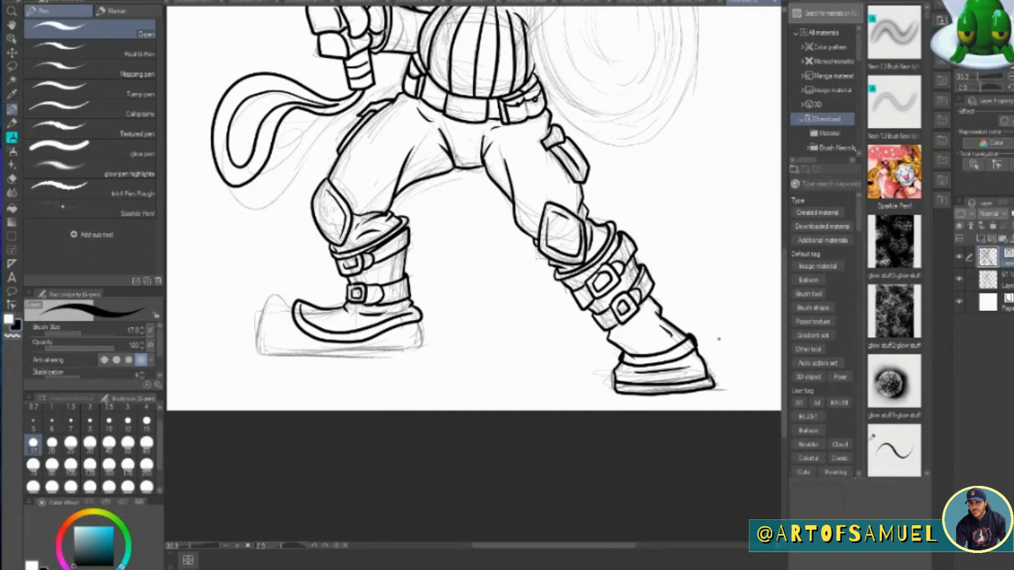
Ink the rounded toe, heel and sole of the hammer-side boot, and add a short line on the upper arm.
mouse_move(297, 303)
left_mouse_down()
mouse_move(265, 308)
mouse_move(257, 352)
left_mouse_up()
mouse_move(263, 351)
left_mouse_down()
mouse_move(357, 353)
mouse_move(424, 339)
left_mouse_up()
left_click_drag(420, 321, 425, 344)
mouse_move(256, 359)
left_mouse_down()
mouse_move(405, 361)
mouse_move(426, 344)
left_mouse_up()
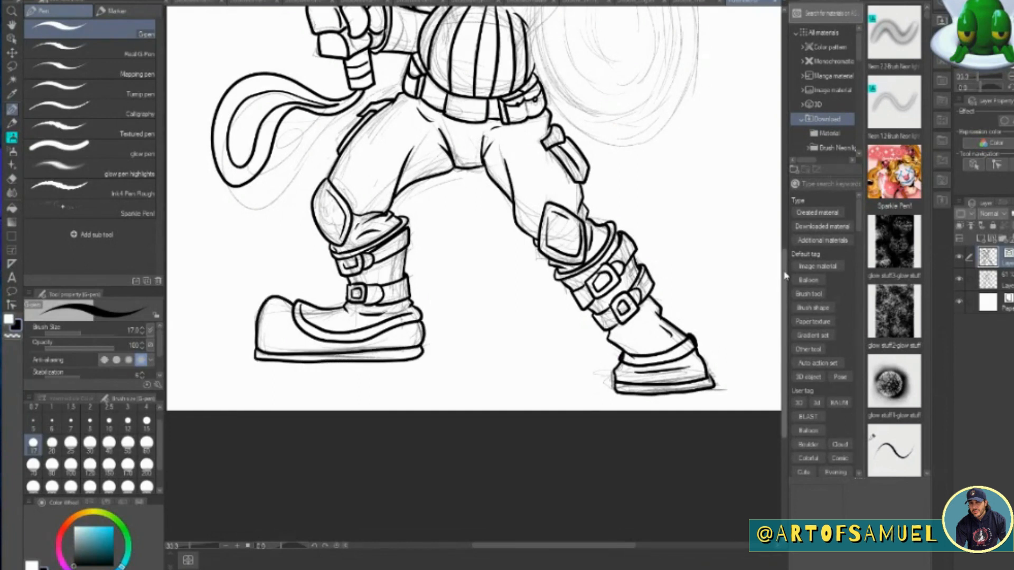
scroll(769, 206, "up", 5)
left_click_drag(426, 178, 438, 185)
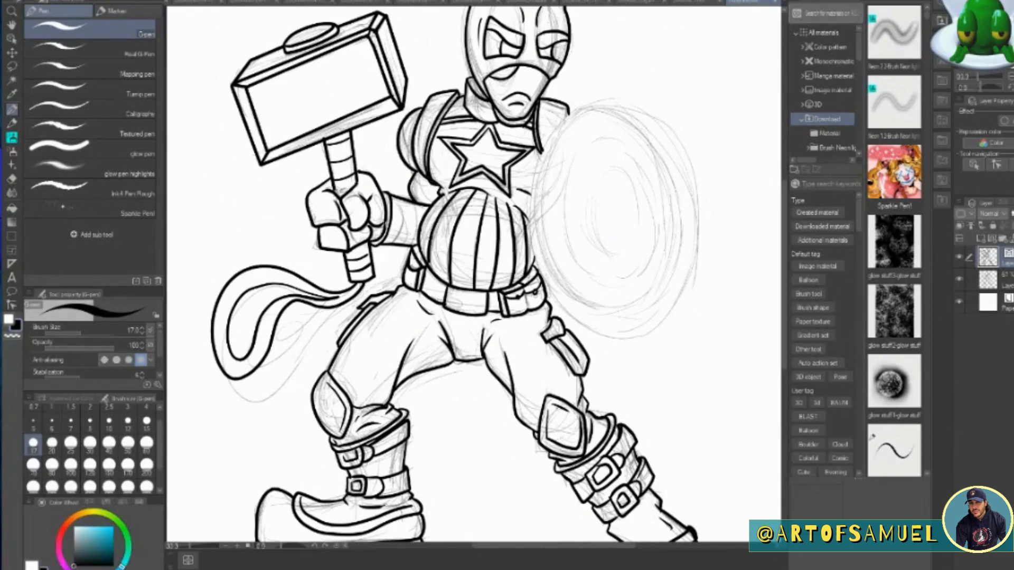
Switch to the Ellipse figure tool for the shield outline.
left_click(11, 236)
left_click(59, 166)
mouse_move(545, 116)
left_mouse_down()
mouse_move(564, 241)
mouse_move(737, 366)
left_mouse_up()
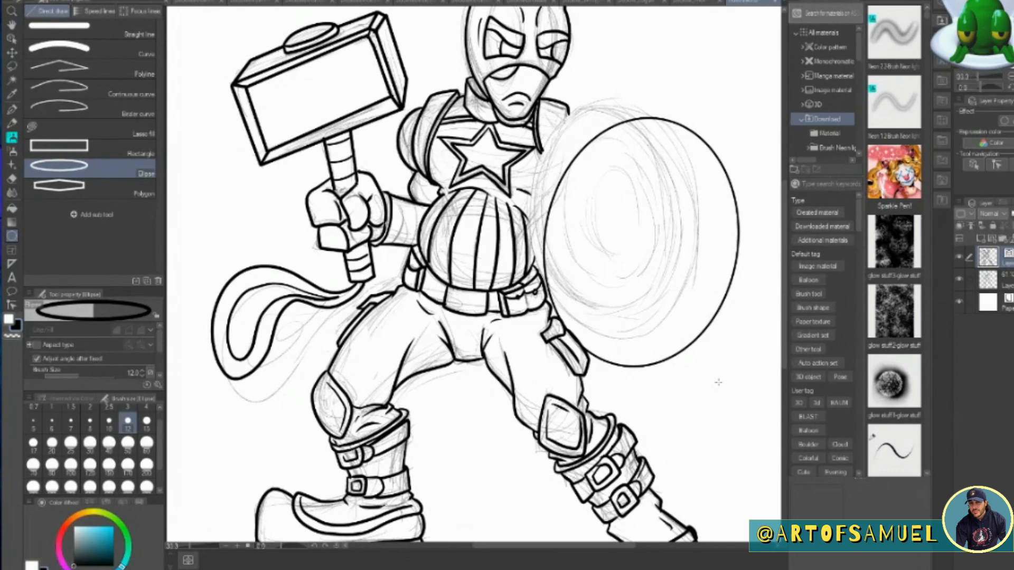
left_click(687, 276)
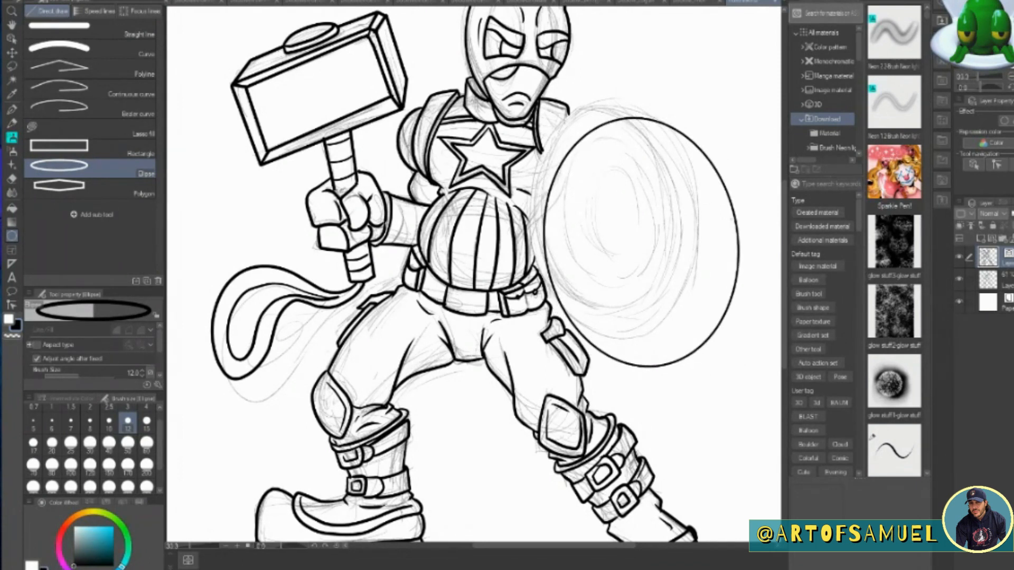
key("ctrl+z")
On a new layer, draw a tall ellipse for the shield's outer rim and move it over the sketched shield.
left_click(981, 239)
mouse_move(539, 118)
left_mouse_down()
mouse_move(718, 363)
mouse_move(740, 366)
left_mouse_up()
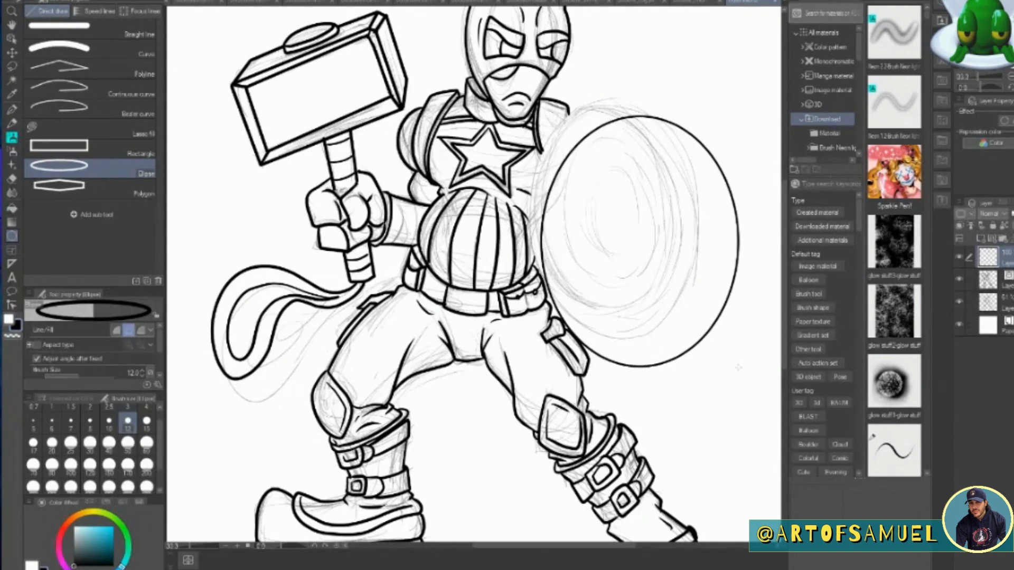
left_click(578, 171)
left_click(12, 53)
mouse_move(679, 303)
left_mouse_down()
mouse_move(667, 278)
mouse_move(662, 288)
left_mouse_up()
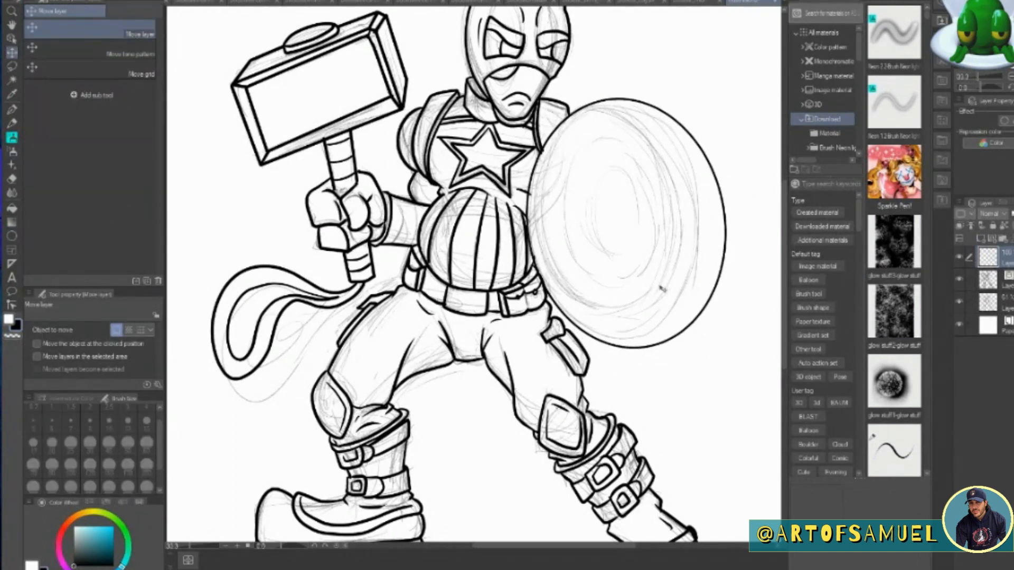
Duplicate the shield rim ellipse and scale the copy down to form a second ring just inside it.
key("ctrl+shift+n")
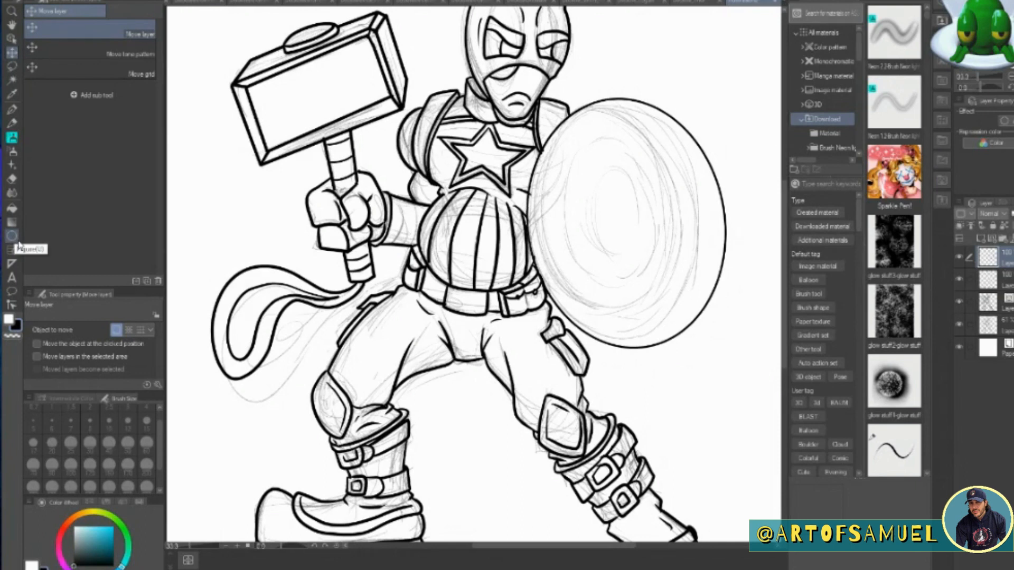
key("ctrl+t")
left_click_drag(682, 299, 685, 302)
left_click_drag(718, 336, 710, 328)
left_click_drag(675, 297, 680, 302)
left_click_drag(716, 331, 711, 324)
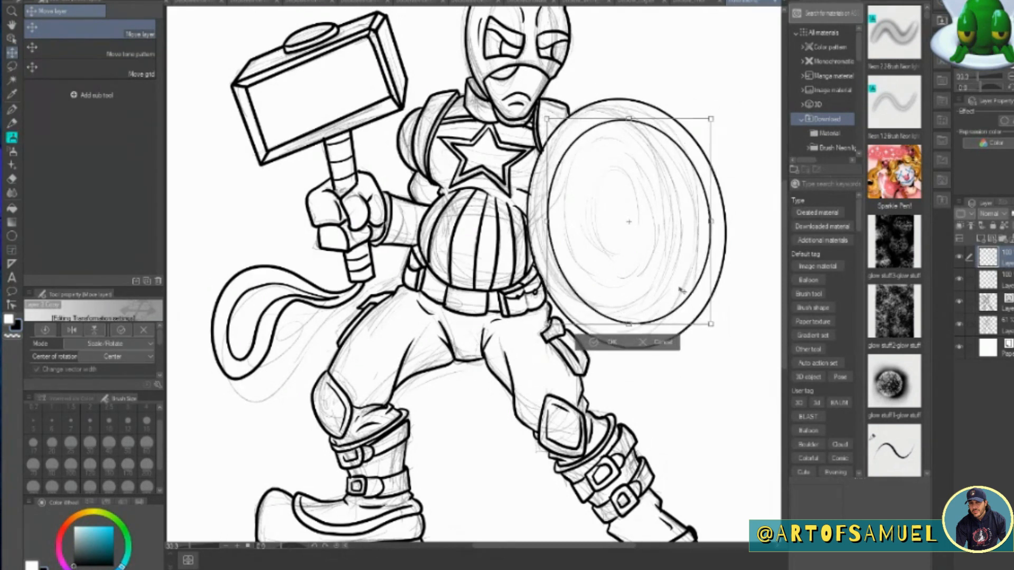
left_click(613, 343)
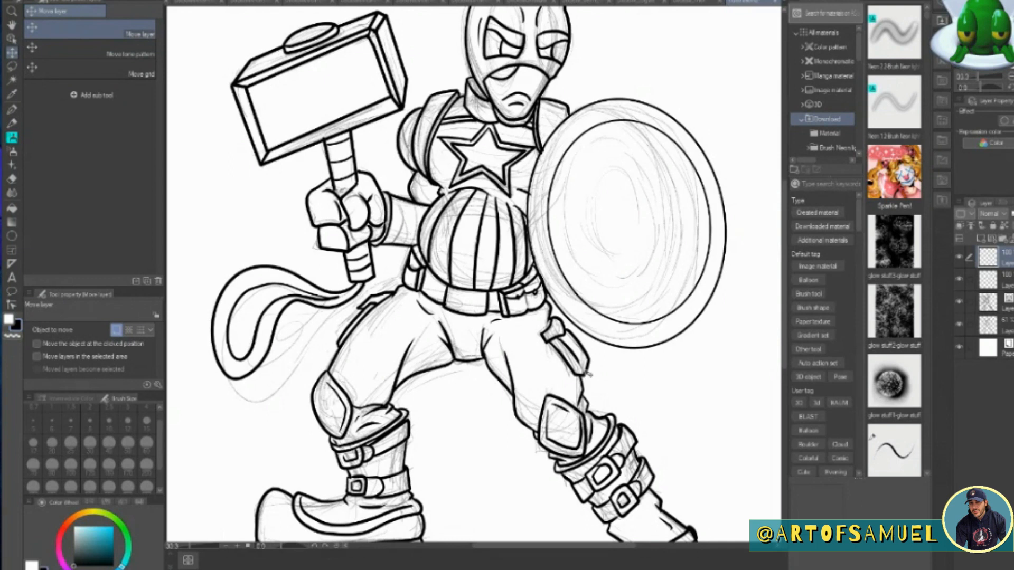
Make another copy of the ring, scale it down and centre it as the shield's third ring.
key("ctrl+v")
key("ctrl+t")
left_click_drag(711, 121, 689, 210)
left_click_drag(687, 149, 680, 159)
mouse_move(656, 240)
left_mouse_down()
mouse_move(670, 227)
mouse_move(661, 229)
left_mouse_up()
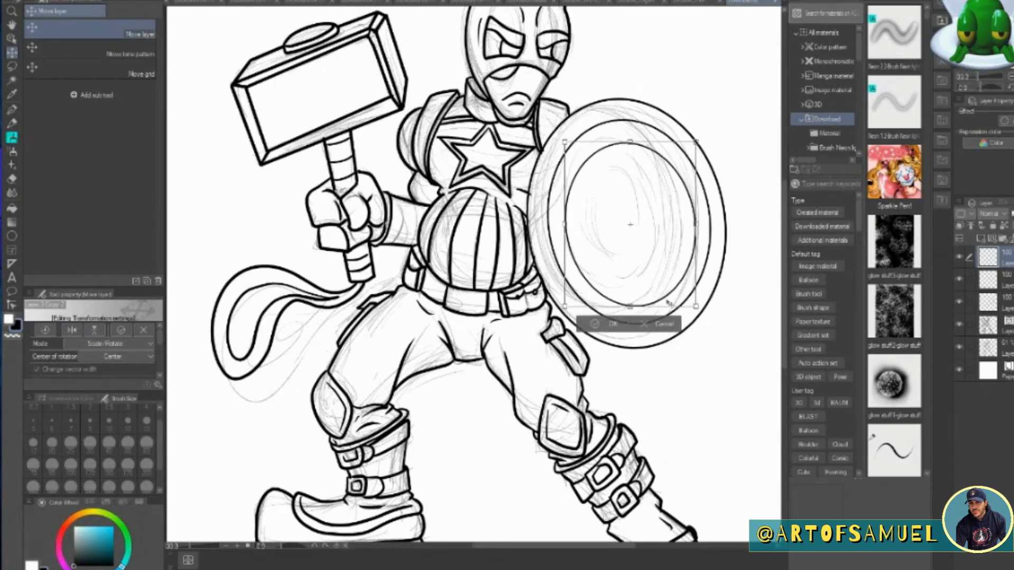
left_click(613, 323)
Add one more copy of the ring, scaled down and centred as the shield's innermost ring.
key("ctrl+v")
key("ctrl+t")
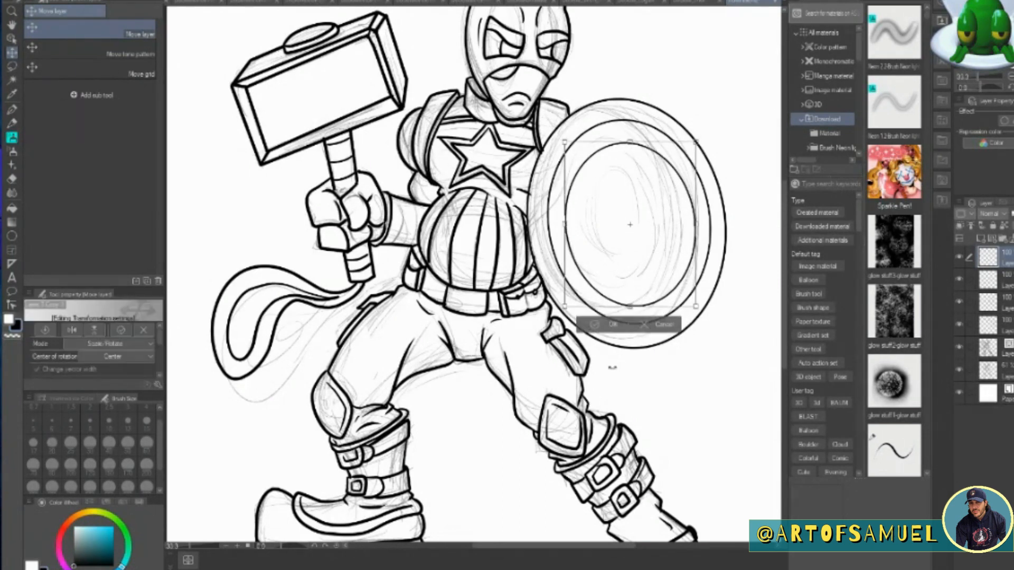
left_click_drag(697, 142, 660, 187)
left_click_drag(640, 255, 660, 235)
left_click(612, 304)
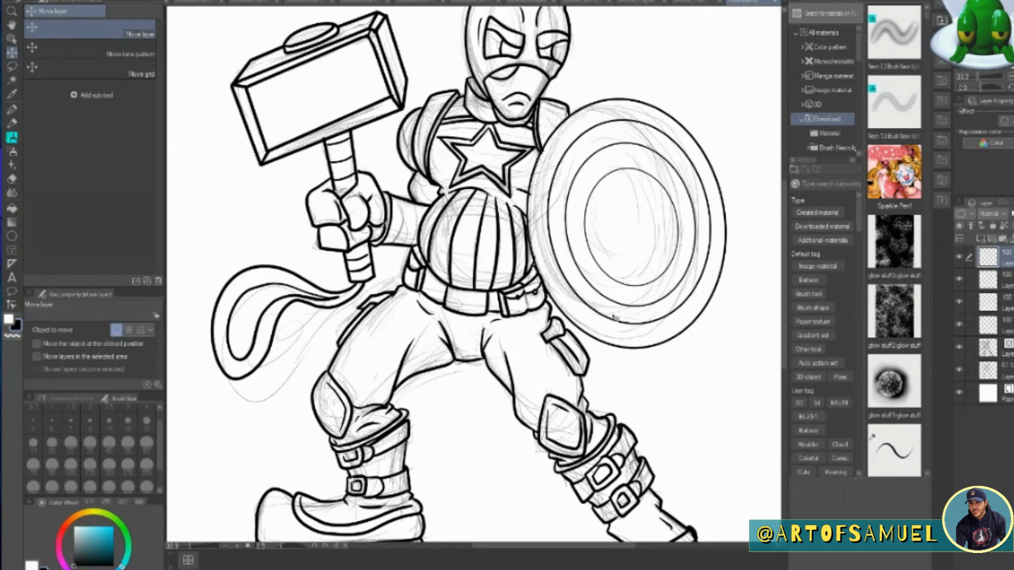
Merge the four shield ring layers into one and set the G-pen's brush size to 15.
left_click(12, 110)
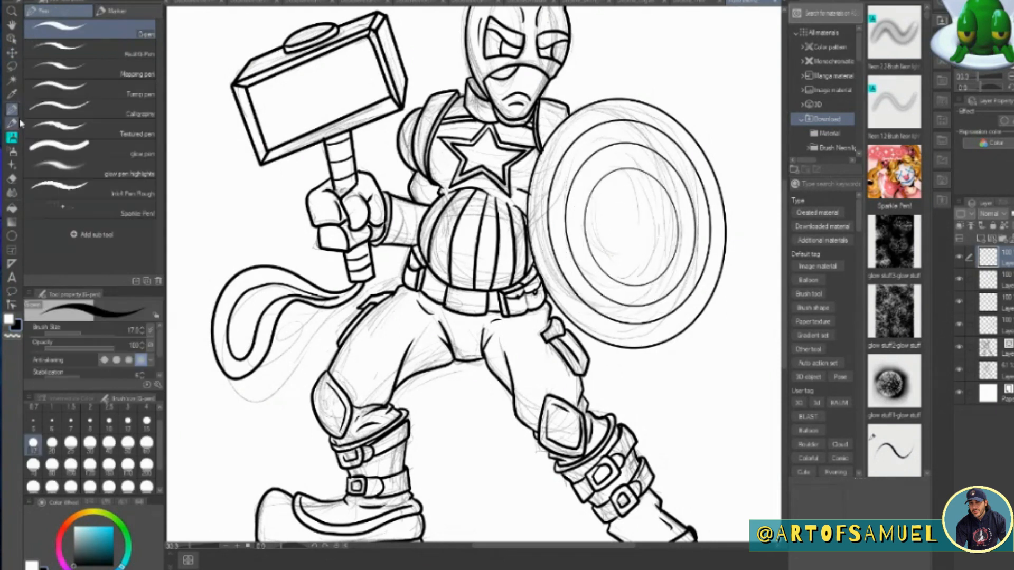
left_click(993, 323, "shift")
left_click(138, 1)
left_click(192, 234)
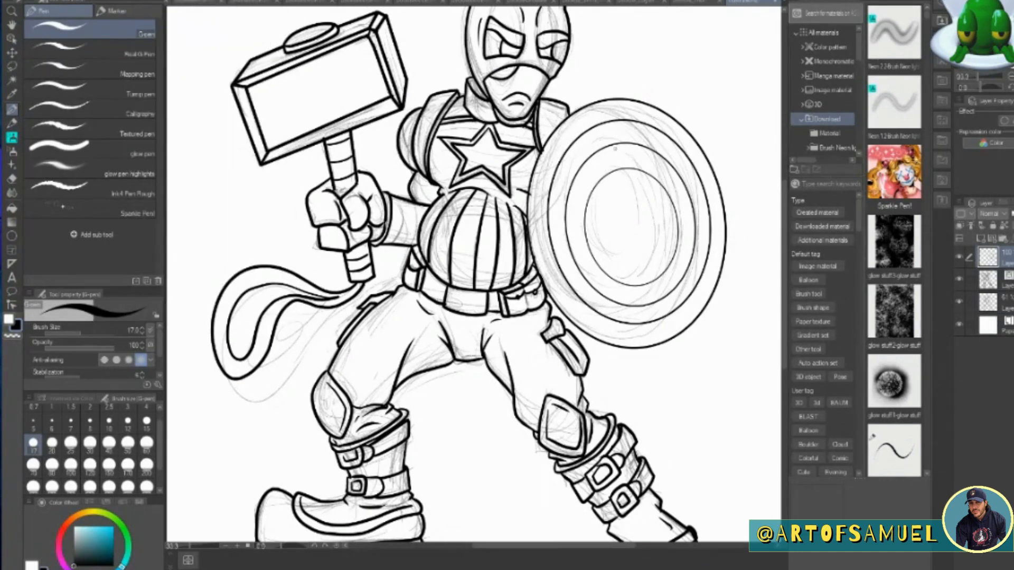
key("bracketleft")
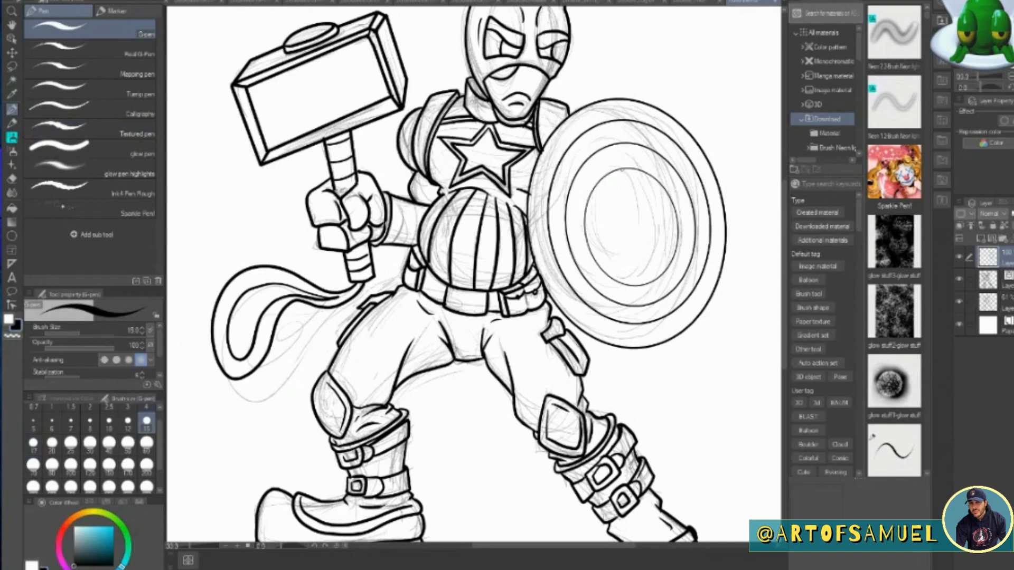
mouse_move(633, 169)
left_mouse_down()
mouse_move(616, 210)
mouse_move(589, 200)
left_mouse_up()
left_click(590, 199, "shift")
left_click(605, 238, "shift")
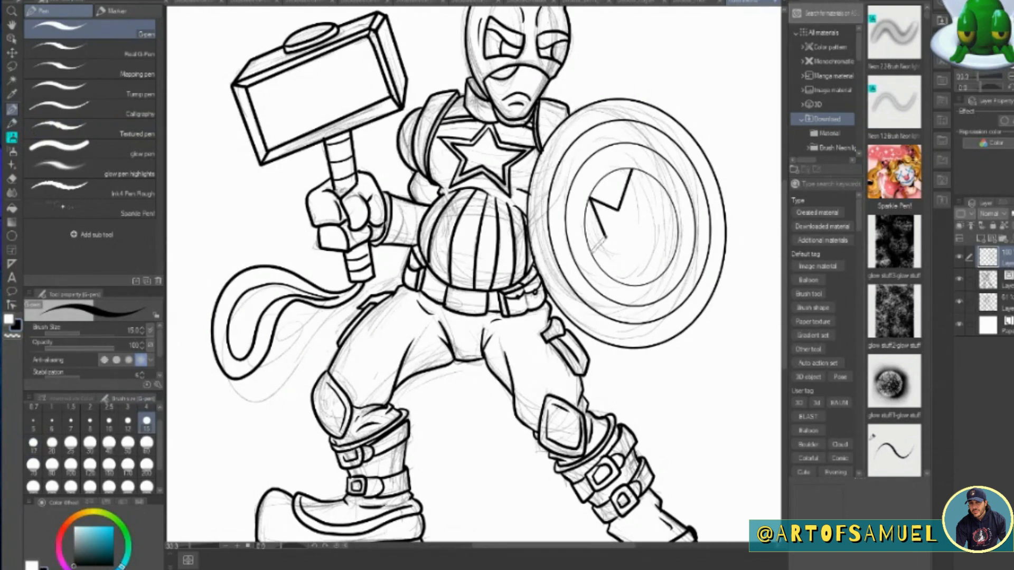
key("ctrl+z")
key("ctrl+z")
key("ctrl+z")
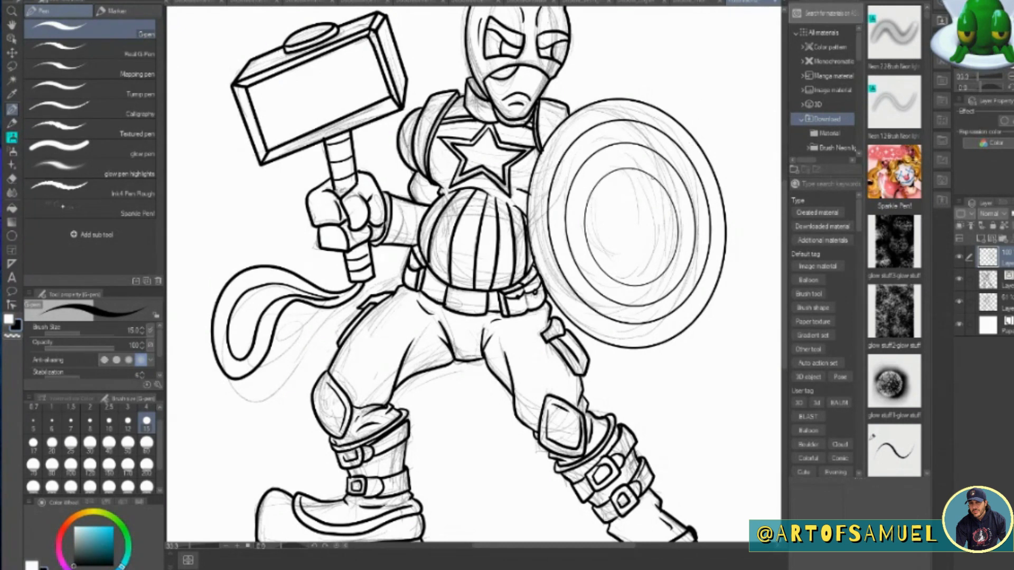
left_click(652, 177)
left_click(629, 200, "shift")
left_click(598, 184, "shift")
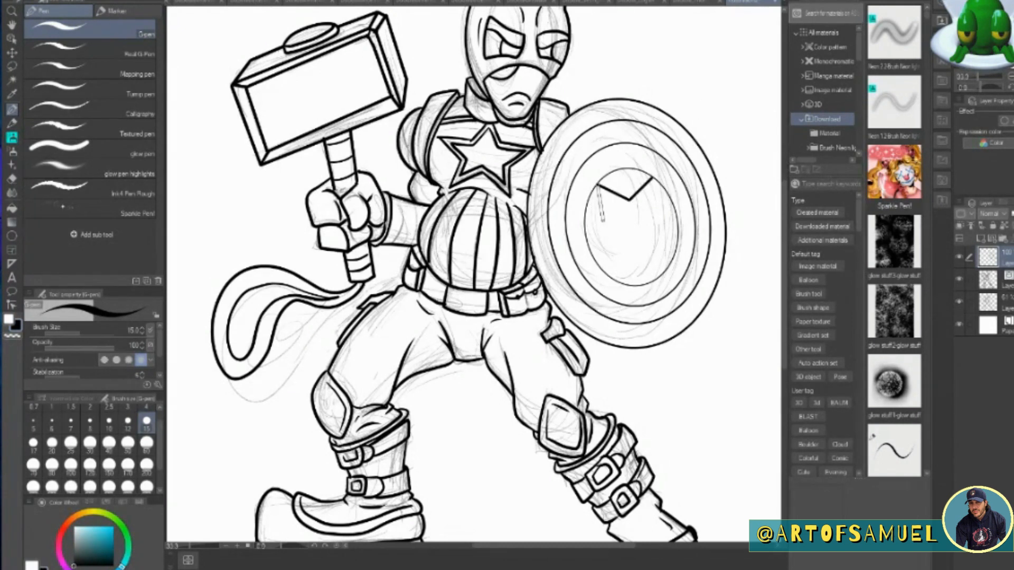
left_click(606, 208, "shift")
left_click(586, 226, "shift")
left_click(619, 247, "shift")
left_click(619, 282, "shift")
left_click(640, 249, "shift")
left_click(669, 263, "shift")
left_click(657, 224, "shift")
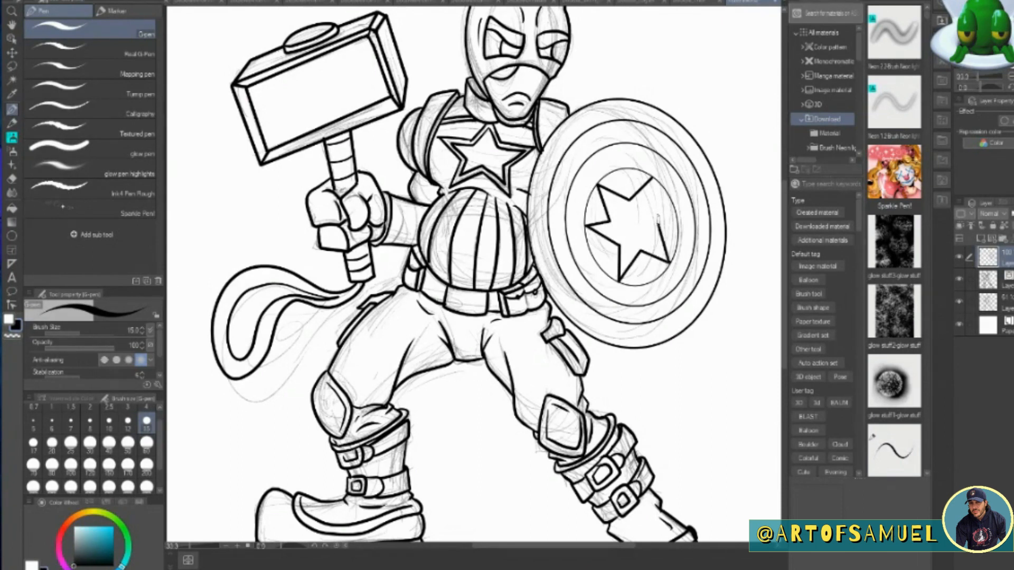
key("ctrl+z")
key("ctrl+z")
key("ctrl+z")
key("ctrl+z")
key("ctrl+z")
key("ctrl+z")
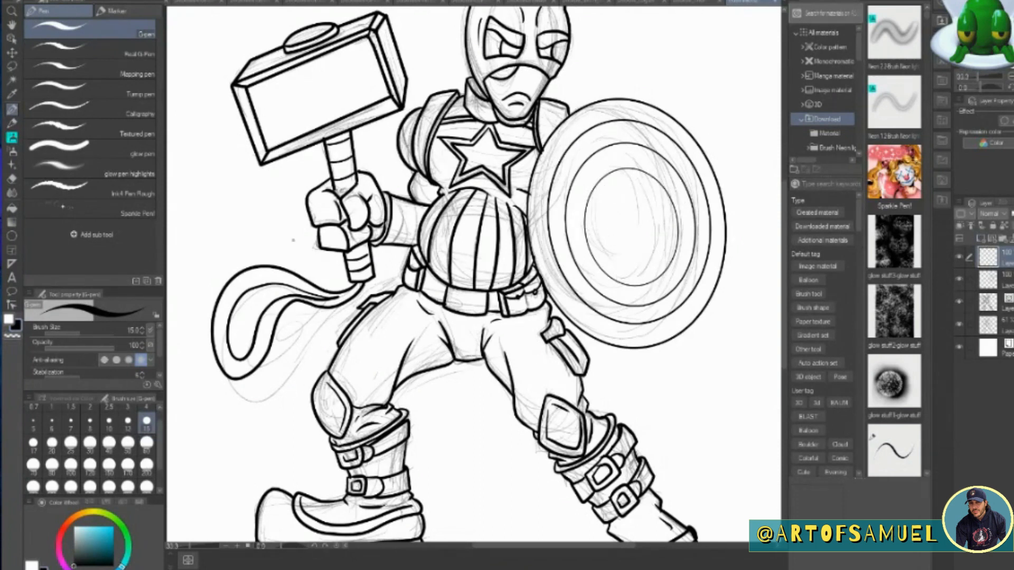
On a new layer, draw an upright five-pointed star in the blank area below the shield.
mouse_move(692, 345)
left_mouse_down()
mouse_move(678, 379)
mouse_move(637, 378)
mouse_move(673, 404)
mouse_move(655, 440)
mouse_move(692, 422)
left_mouse_up()
mouse_move(693, 346)
left_mouse_down()
mouse_move(708, 378)
mouse_move(741, 378)
left_mouse_up()
left_click(716, 403, "shift")
left_click(734, 426, "shift")
left_click(699, 420, "shift")
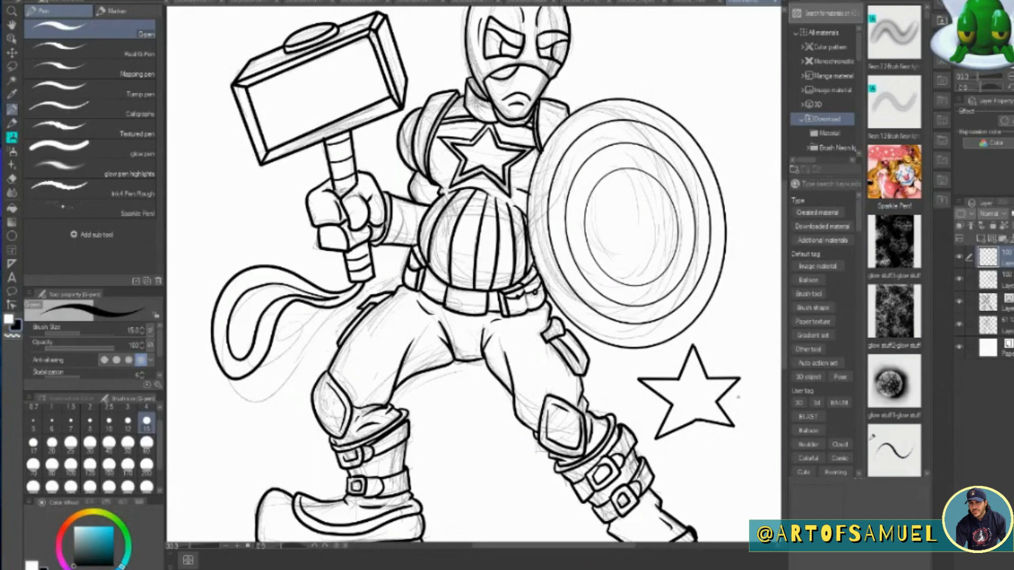
Erase the star's two lower points and redraw them with the pen.
key("e")
mouse_move(715, 404)
left_mouse_down()
mouse_move(686, 426)
mouse_move(668, 412)
left_mouse_up()
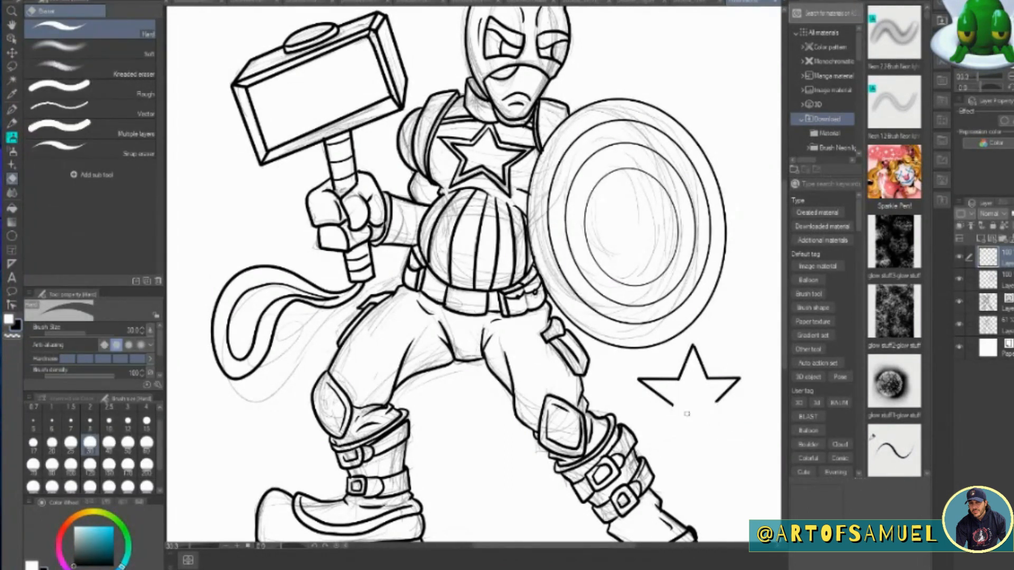
left_click(12, 109)
mouse_move(671, 406)
left_mouse_down()
mouse_move(655, 441)
mouse_move(695, 419)
mouse_move(731, 436)
mouse_move(690, 308)
mouse_move(655, 241)
left_mouse_up()
Move the star into the shield's innermost ring, rotating it slightly and scaling it down to fit.
left_click(11, 52)
key("ctrl+t")
left_click_drag(685, 169, 682, 189)
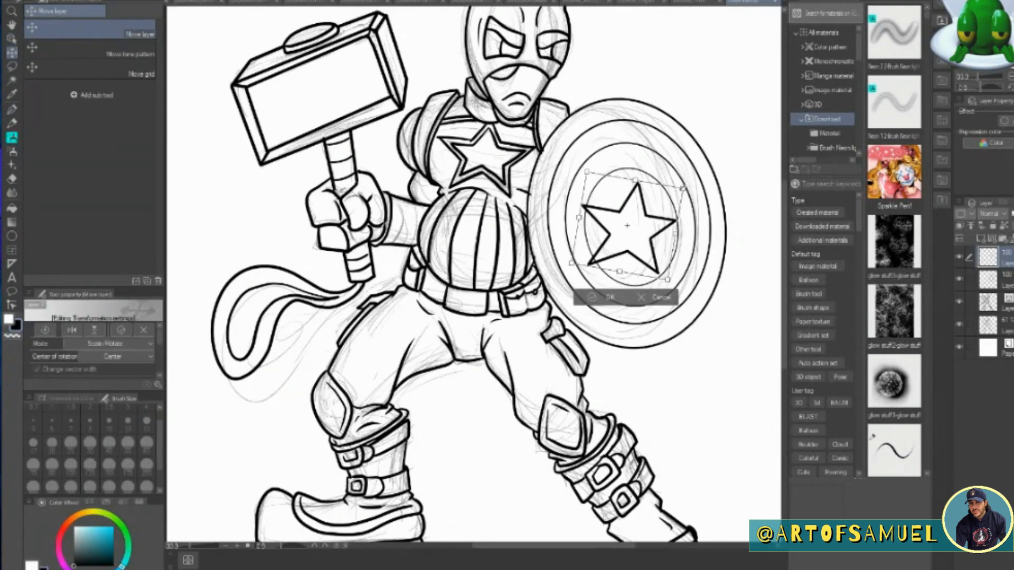
left_click_drag(571, 263, 578, 258)
left_click_drag(669, 274, 669, 274)
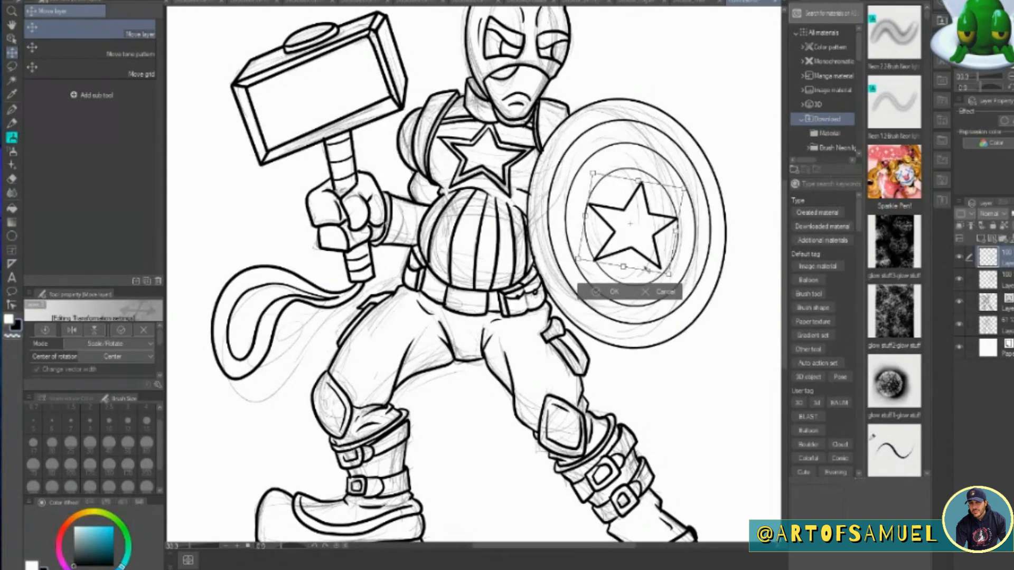
Skew the star's corners to match the shield's perspective inside the innermost ring, and apply the transformation.
left_click(56, 1)
mouse_move(121, 252)
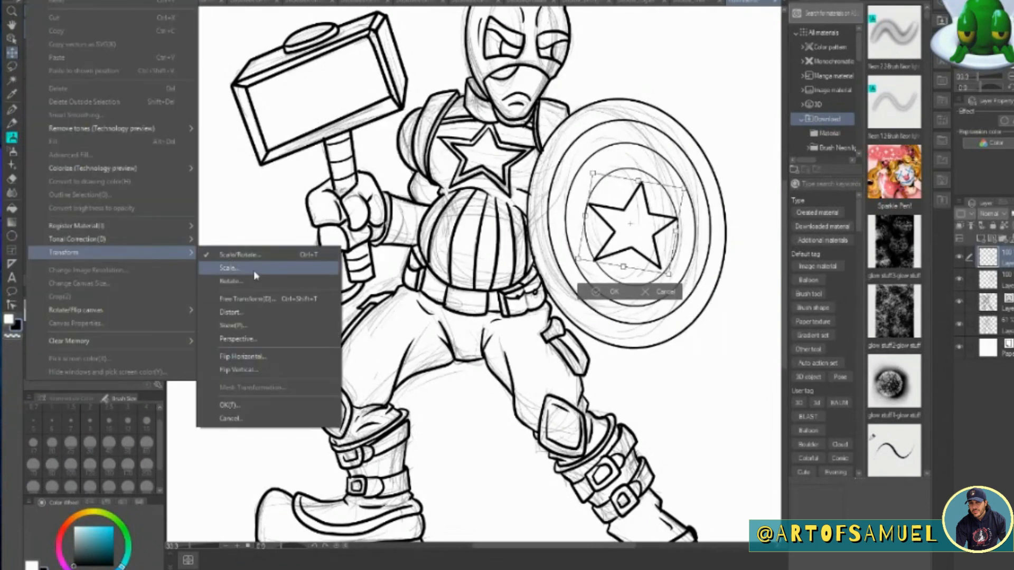
left_click(272, 325)
left_click_drag(684, 188, 681, 187)
left_click_drag(592, 173, 591, 173)
left_click_drag(681, 187, 678, 171)
left_click_drag(669, 274, 668, 281)
left_click_drag(578, 259, 585, 258)
left_click(614, 299)
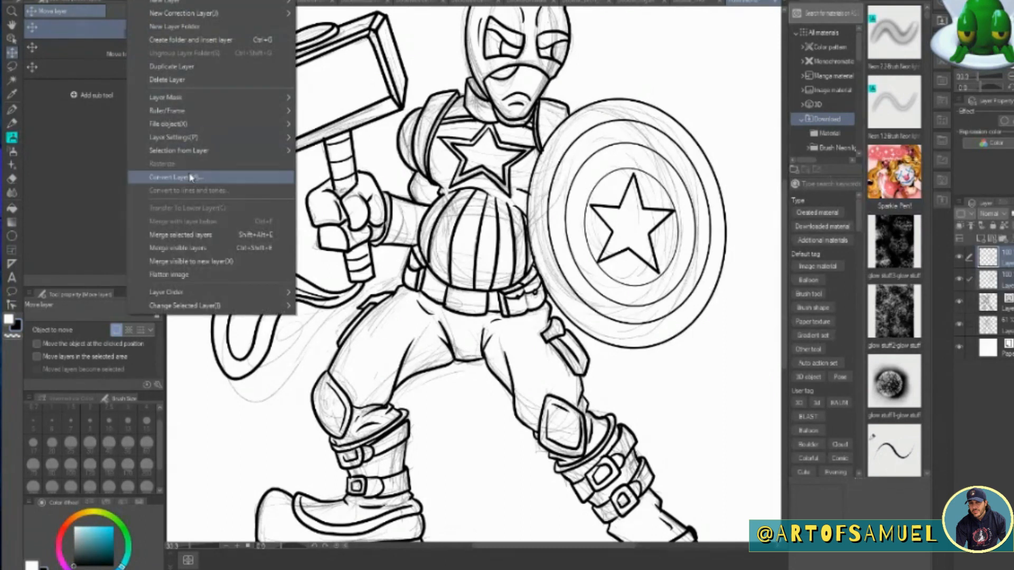
Merge the star, shield and figure line-art layers into one layer, and hide the sketch layer.
left_click(200, 235)
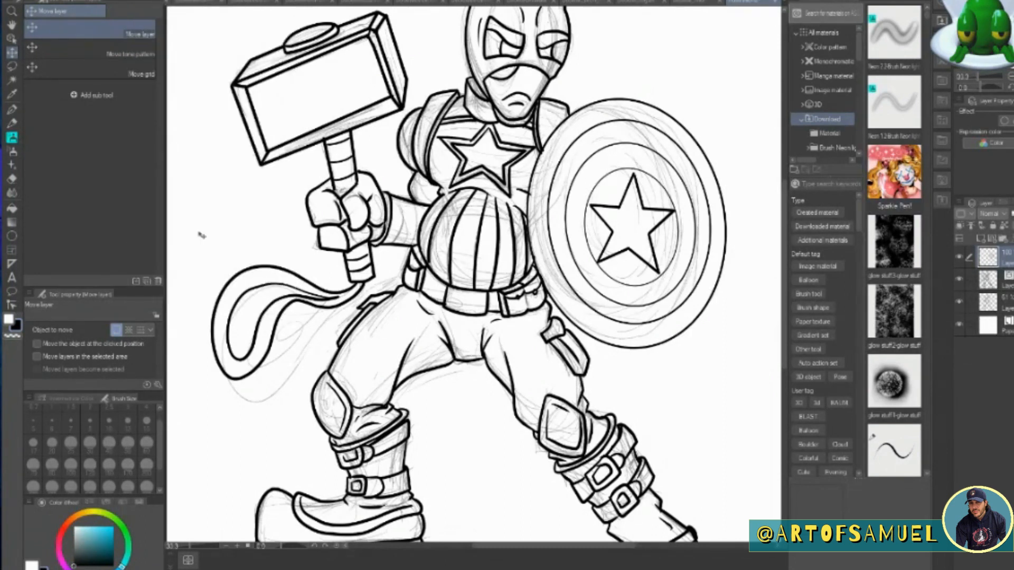
left_click(139, 0)
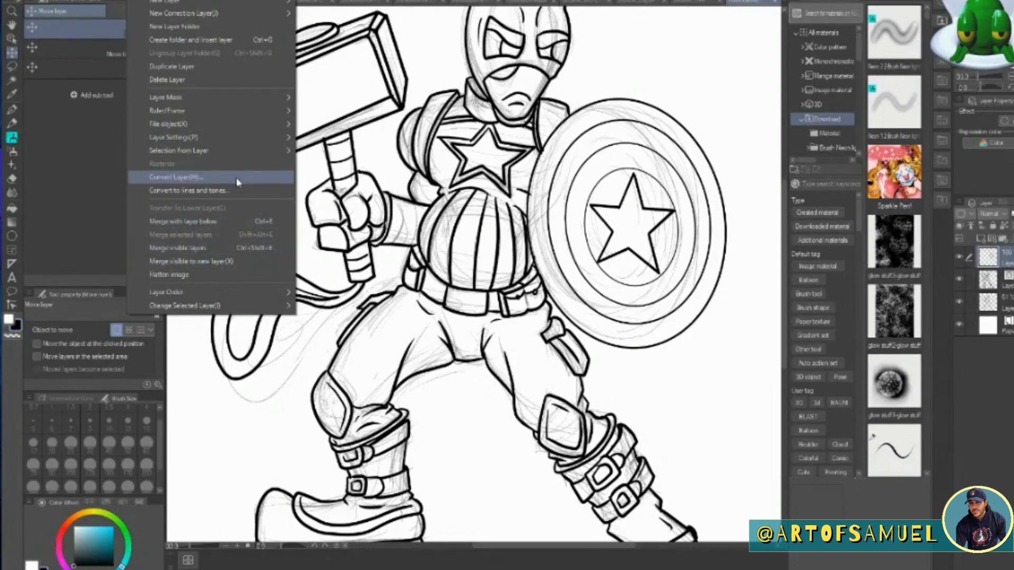
left_click(990, 279, "ctrl")
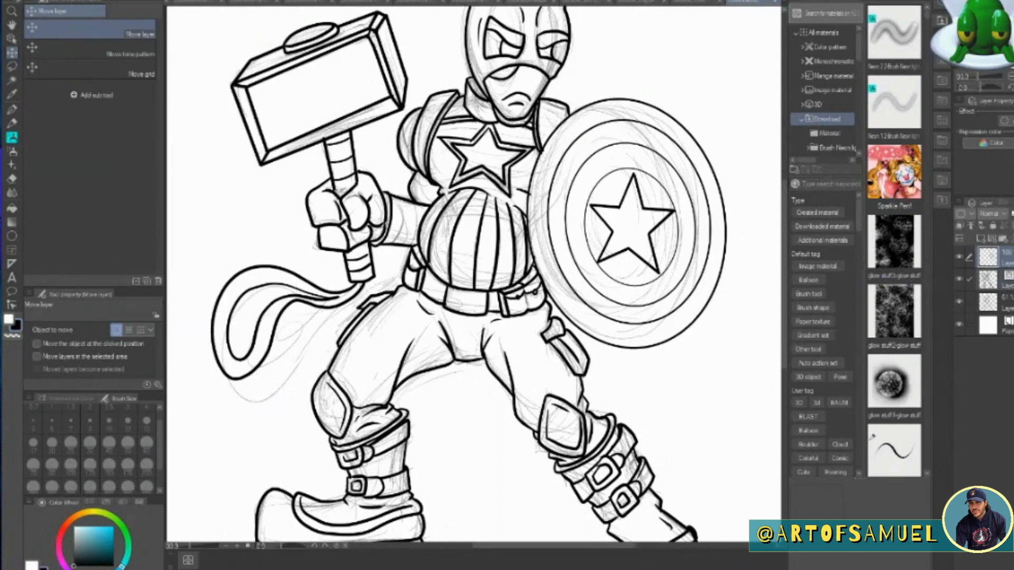
left_click(138, 2)
left_click(226, 237)
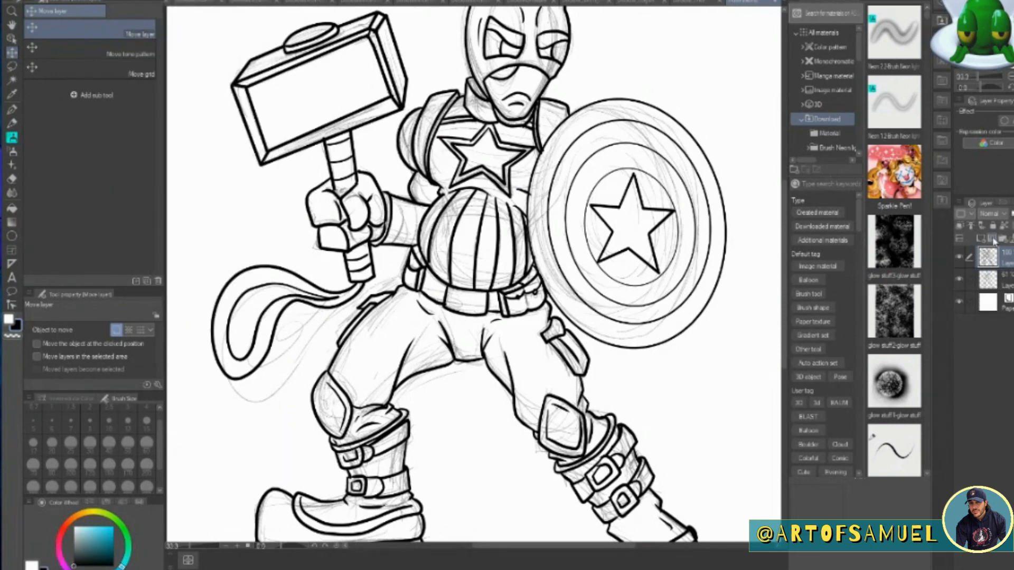
left_click(958, 279)
Touch up the upper edge of the striped belly panel below the chest star with the G-pen.
scroll(691, 254, "down", 2)
key("p")
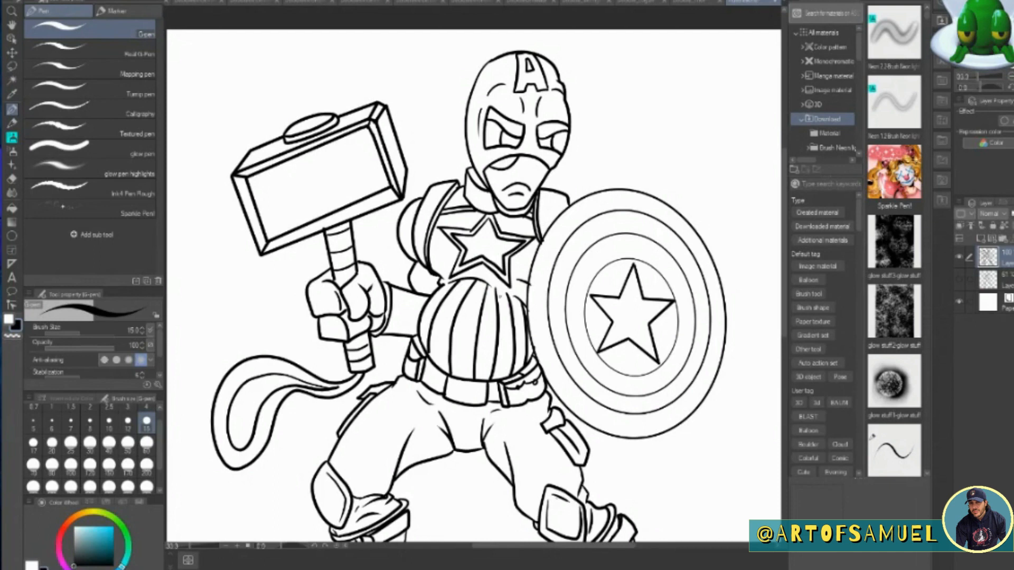
left_click_drag(488, 285, 514, 297)
key("e")
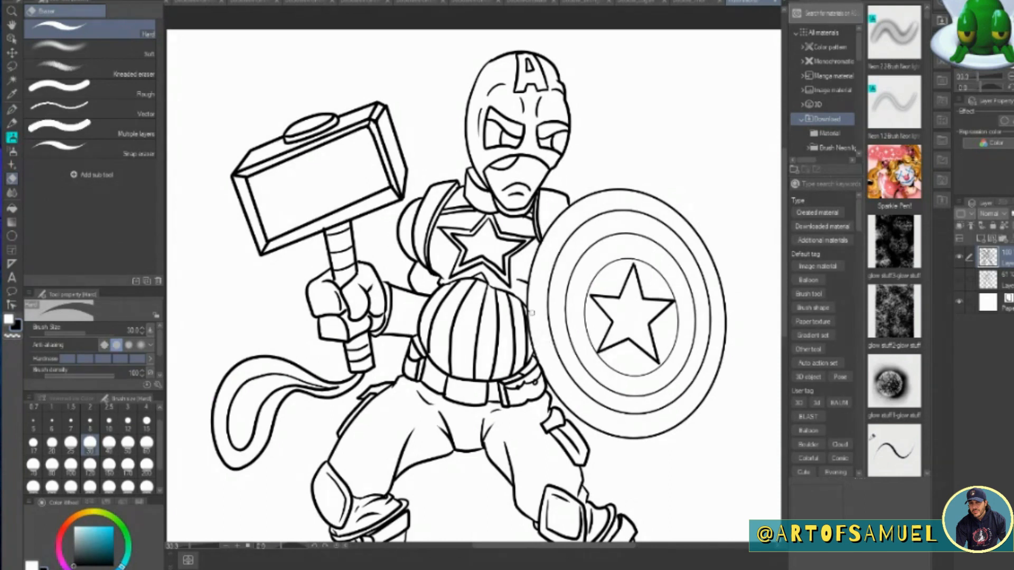
key("p")
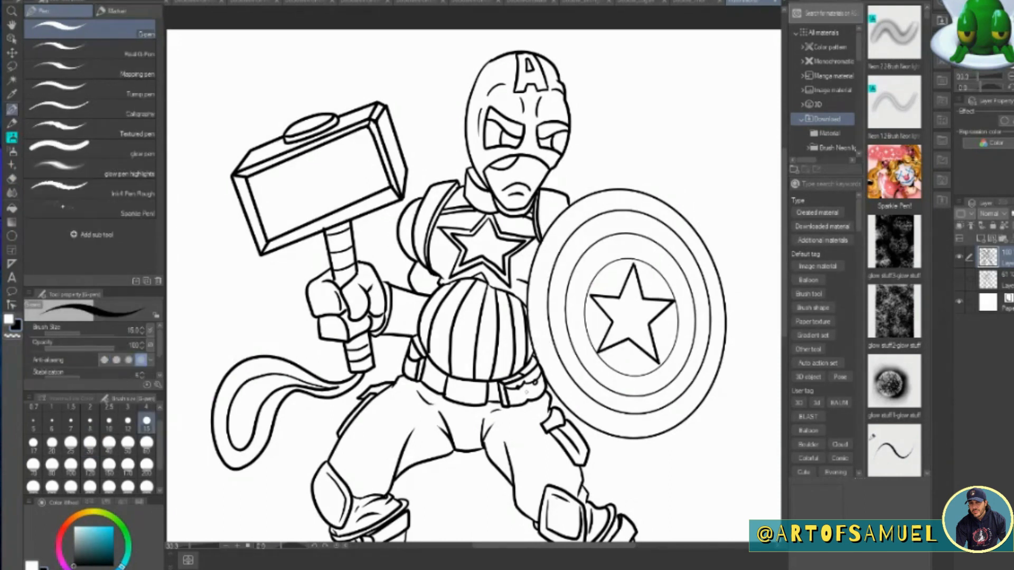
left_click_drag(786, 241, 790, 309)
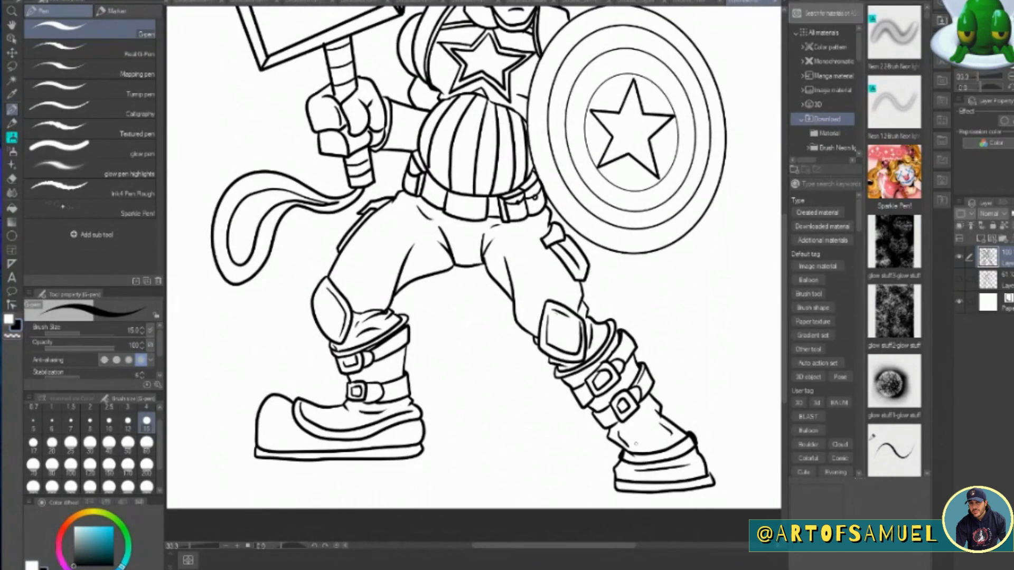
left_click_drag(784, 244, 772, 184)
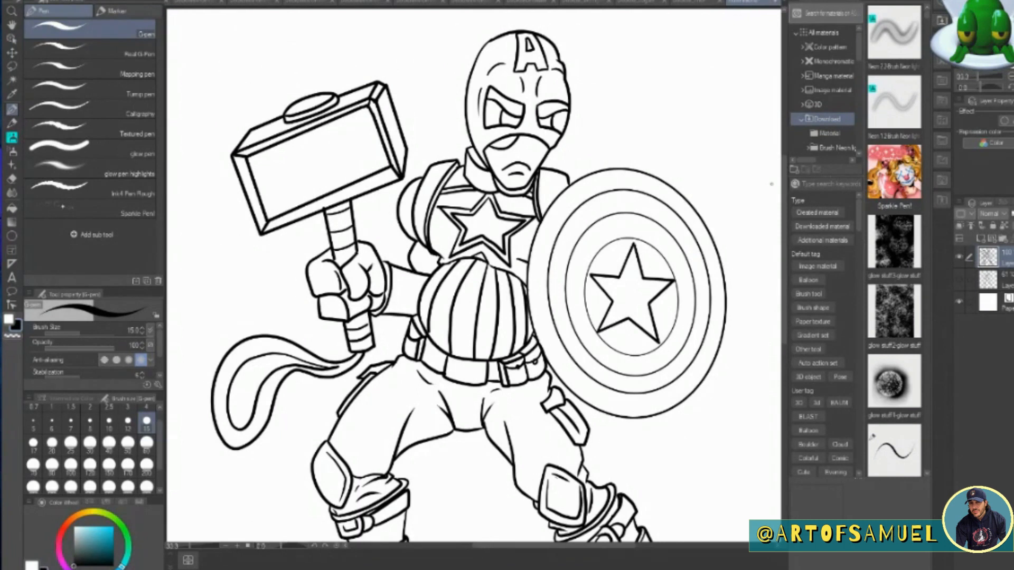
Erase the upper and lower edge lines of the hammer's front face and redraw them as straight G-pen lines.
left_click(12, 179)
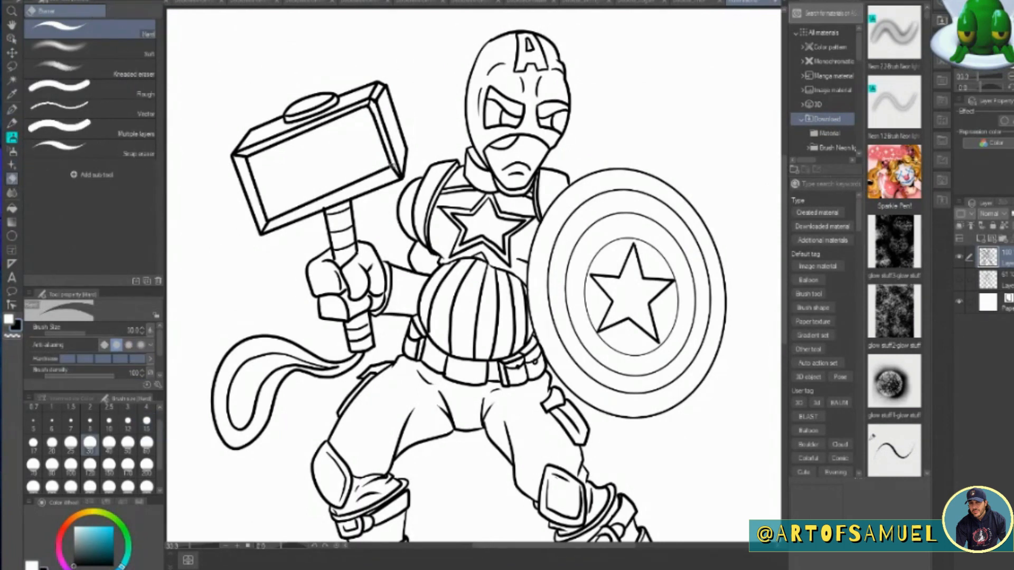
mouse_move(395, 175)
left_mouse_down()
mouse_move(373, 123)
mouse_move(393, 171)
mouse_move(348, 179)
mouse_move(272, 217)
left_mouse_up()
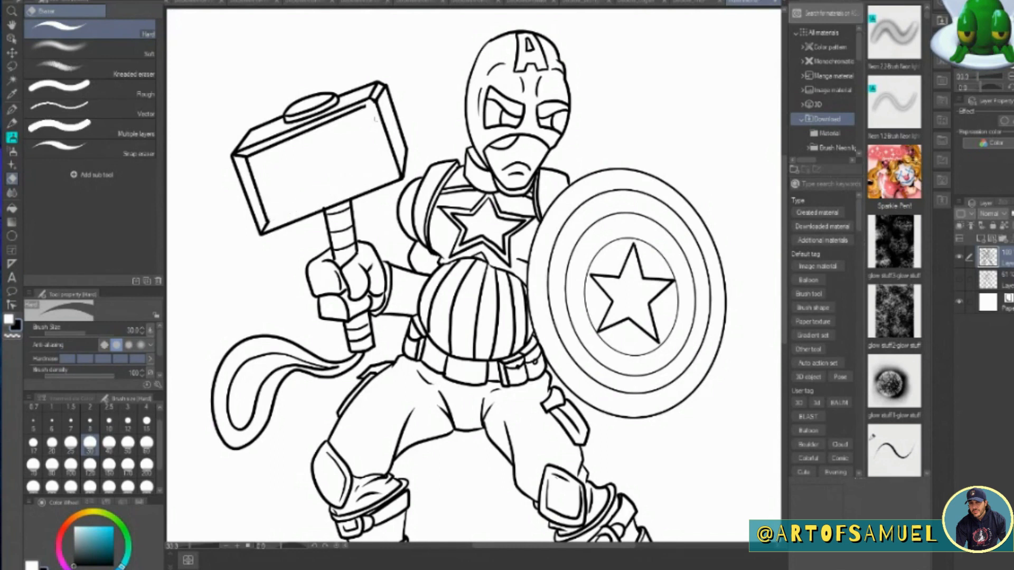
left_click_drag(363, 106, 258, 153)
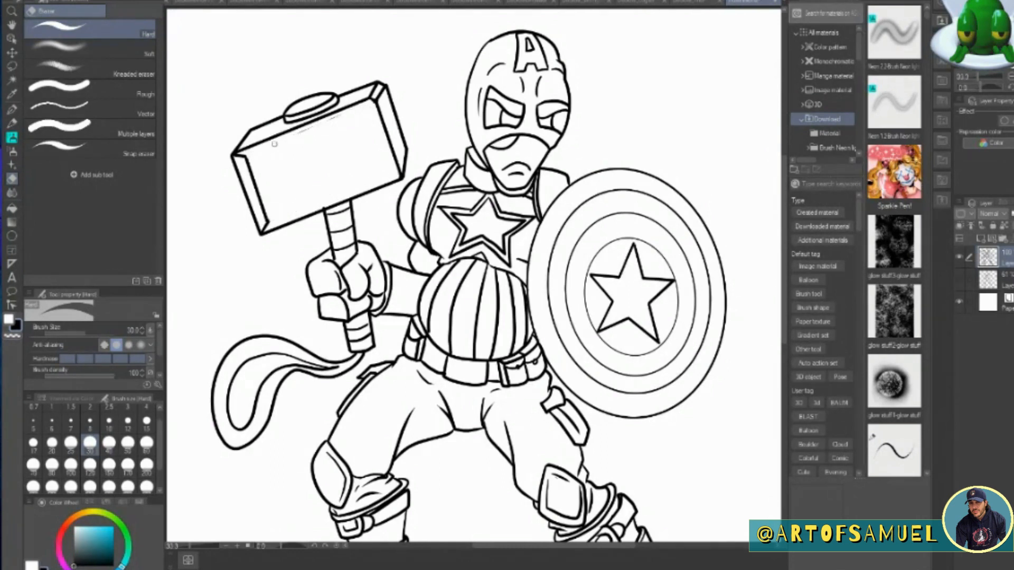
key("p")
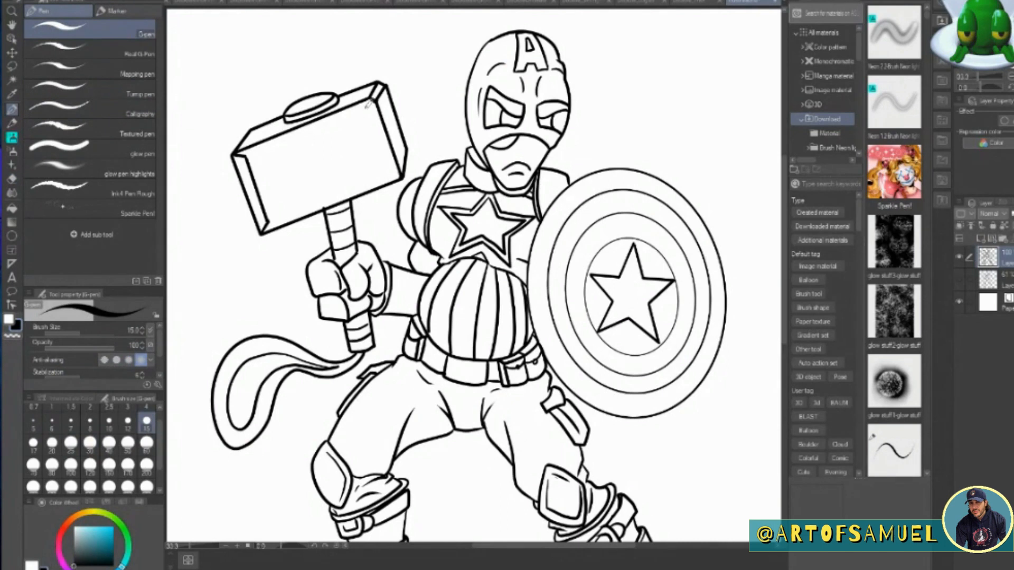
left_click(268, 221)
left_click(388, 174, "shift")
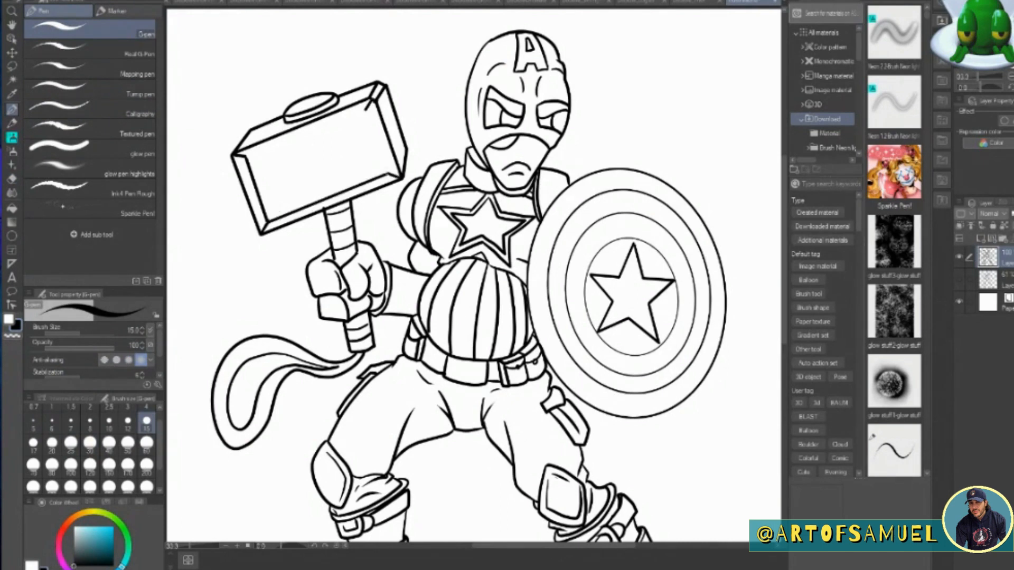
left_click(366, 110, "shift")
left_click(248, 156, "shift")
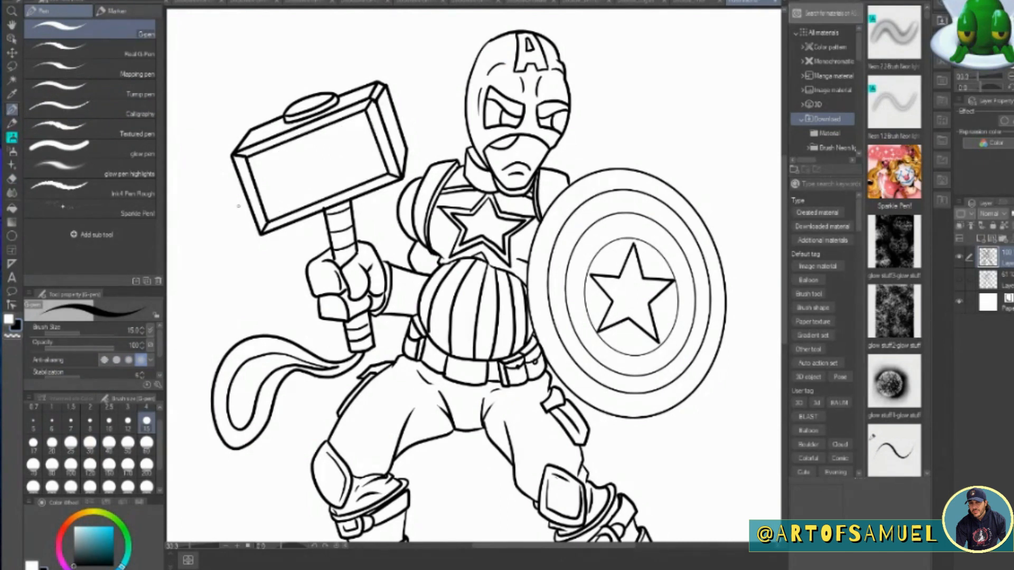
Set the line art as the reference layer, and add a folder with a new raster layer beneath it.
left_click(1003, 239)
left_click_drag(1005, 257, 1005, 287)
left_click(1004, 258)
left_click(971, 226)
left_click(1007, 280)
left_click(980, 239)
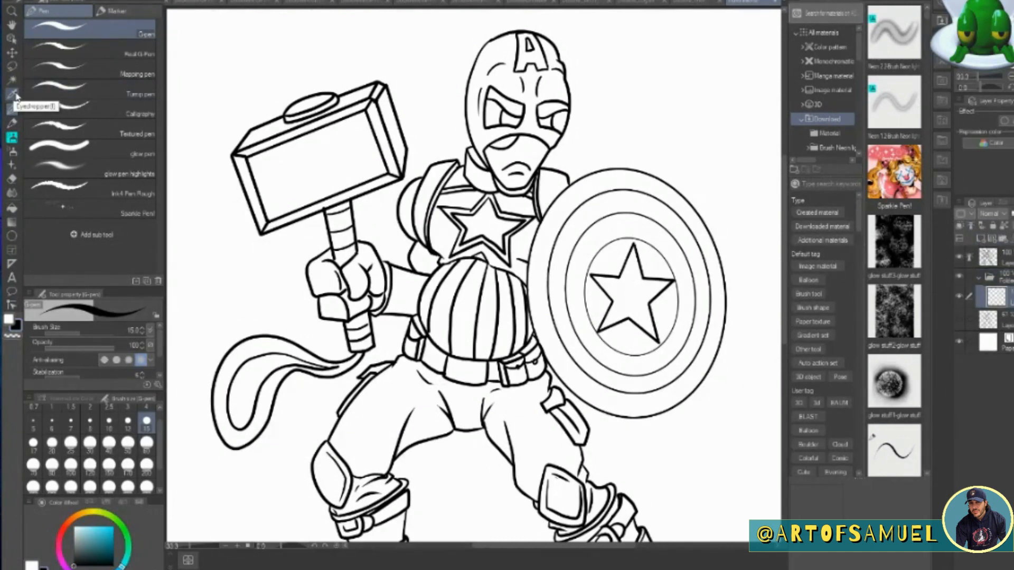
Fill the mask and collar with dark blue, using the fill that refers to other layers.
left_click(113, 569)
left_click_drag(97, 540, 91, 548)
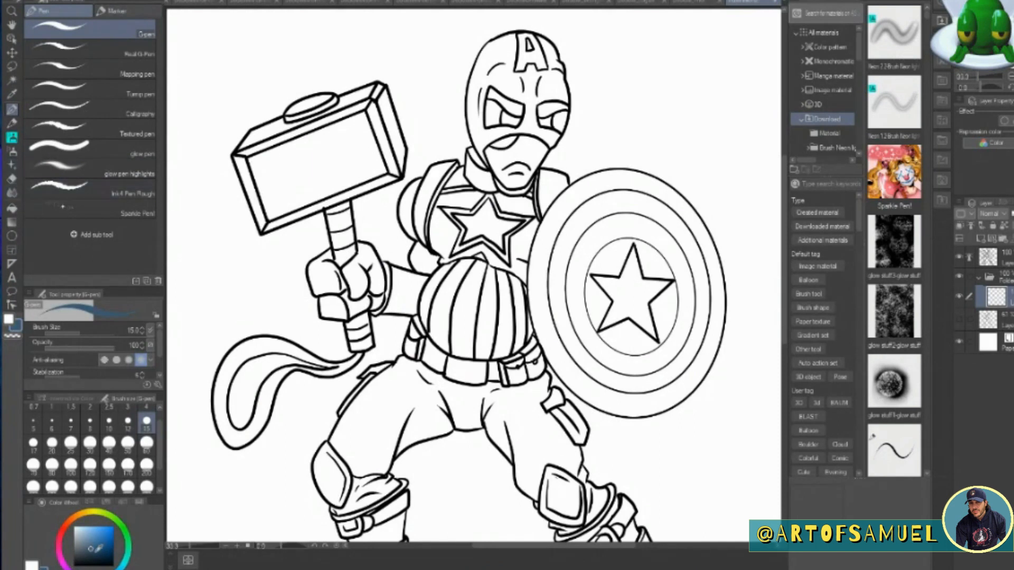
left_click(18, 207)
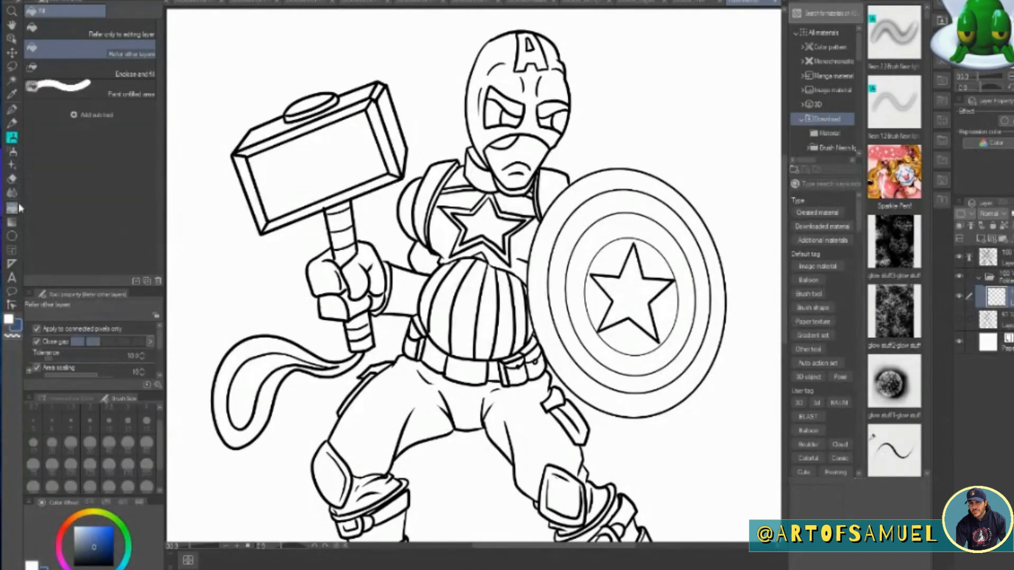
left_click(502, 64)
left_click(487, 159)
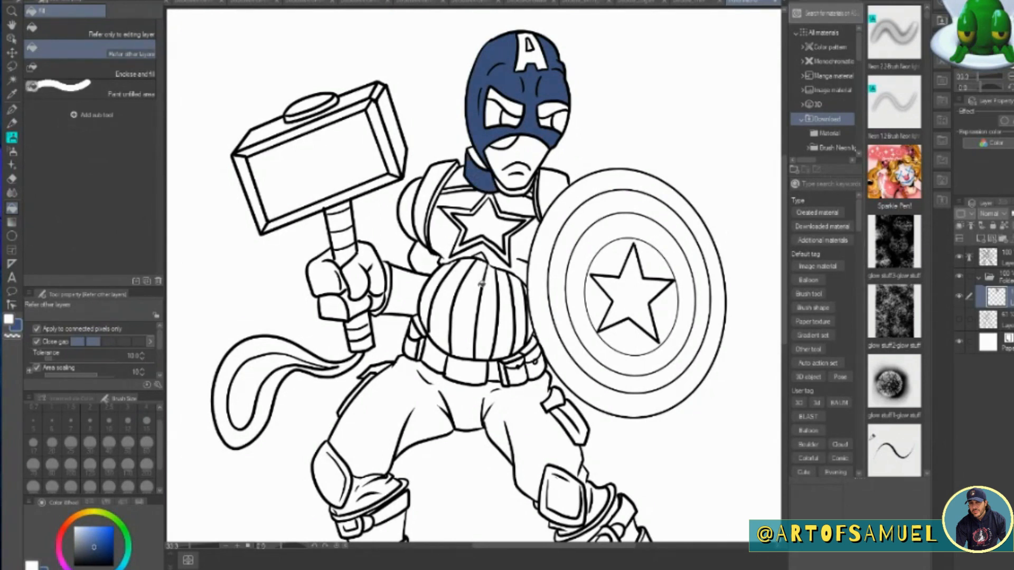
Fill the chest around the star, the shoulder and the upper arm of the hammer side with the dark blue.
left_click(468, 222)
left_click(516, 216)
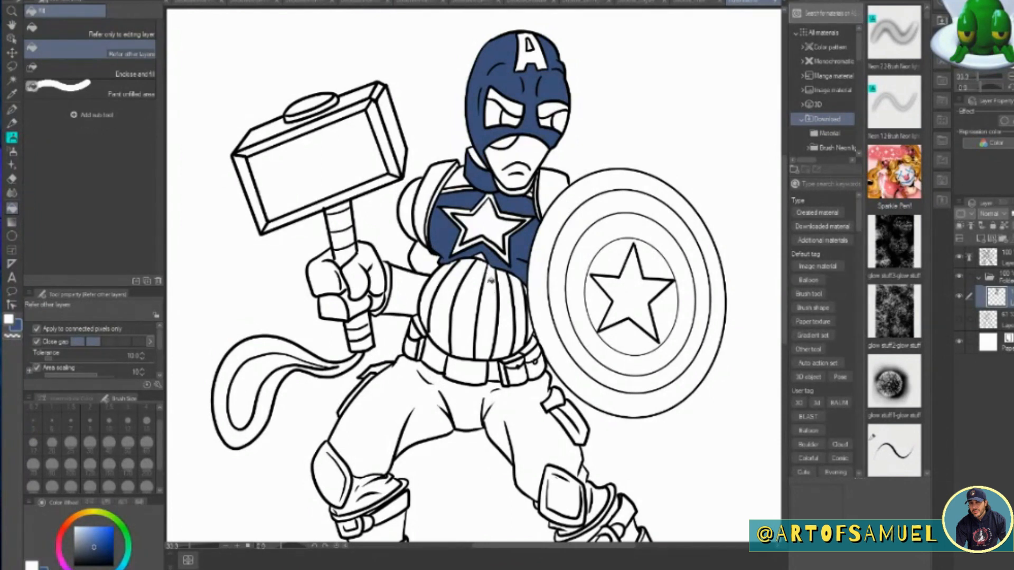
left_click(403, 191)
left_click(436, 241)
Fill the trousers, side pockets, knee pads and the folds above both boots with the same dark blue.
left_click(454, 401)
left_click(364, 390)
left_click(568, 419)
scroll(580, 370, "down", 5)
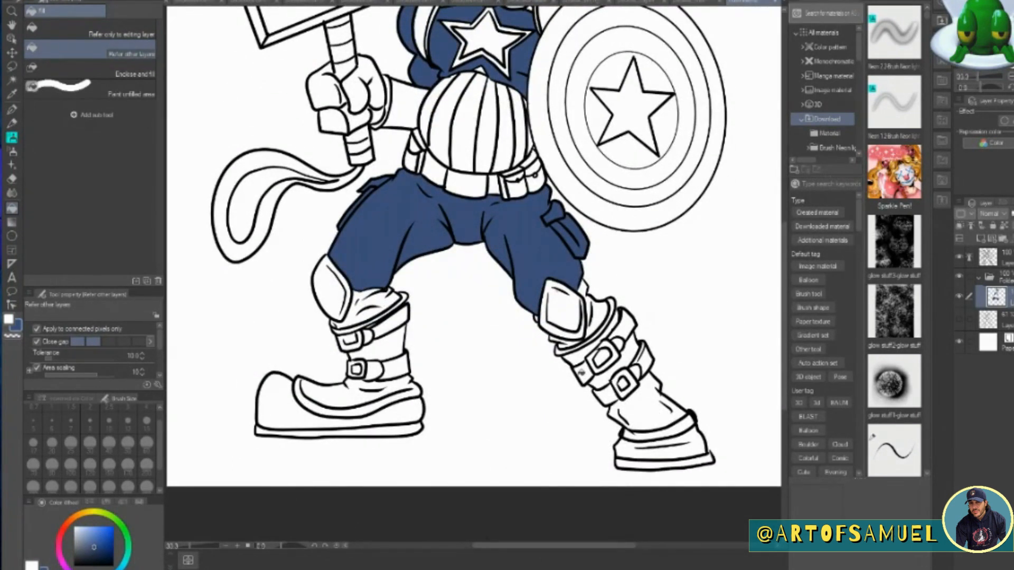
left_click(354, 306)
left_click(334, 289)
left_click(569, 307)
left_click(598, 318)
left_click(570, 342)
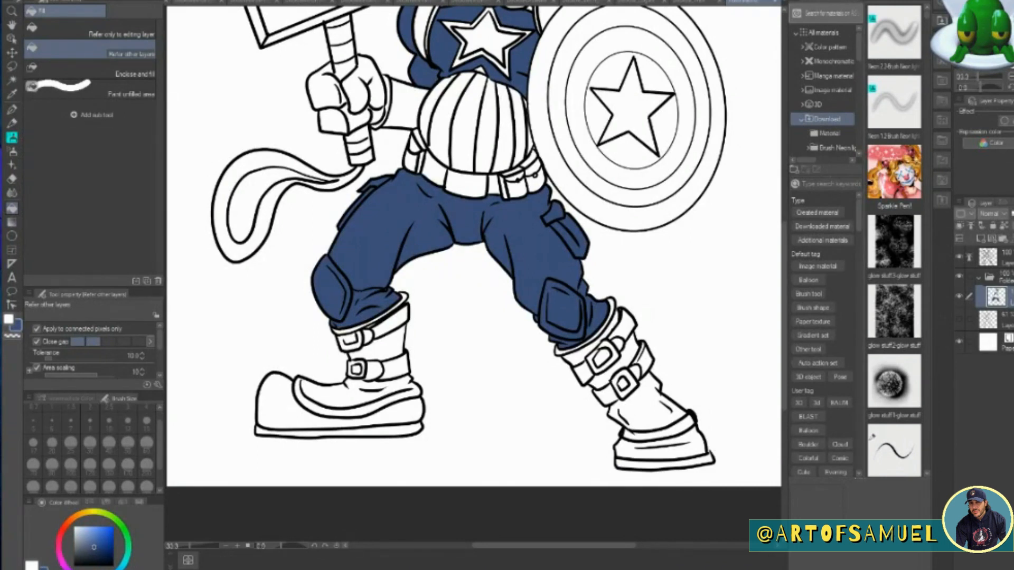
Choose a dark brown and fill both shoulder straps with it.
scroll(452, 150, "up", 5)
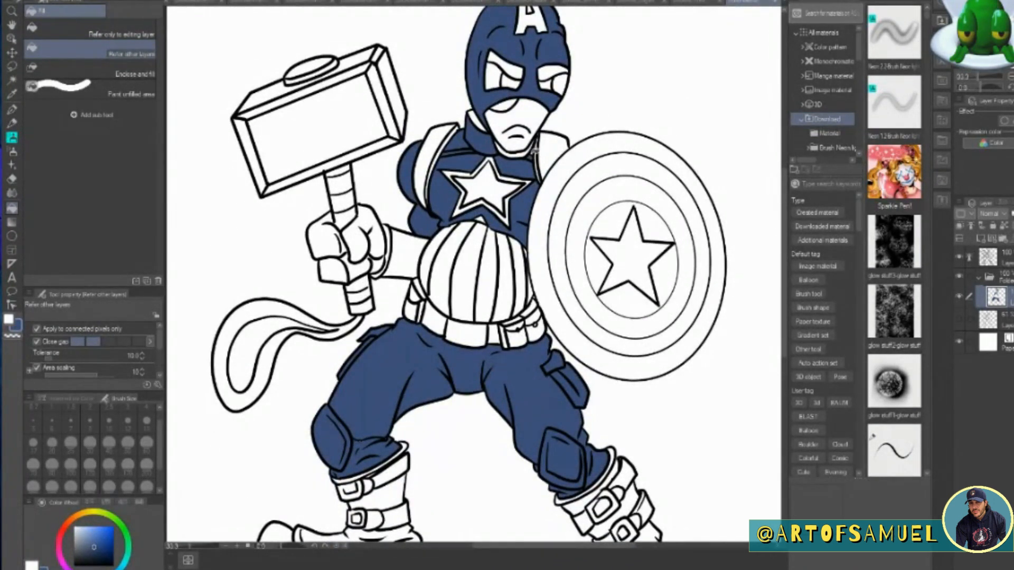
left_click(102, 558)
left_click(475, 116)
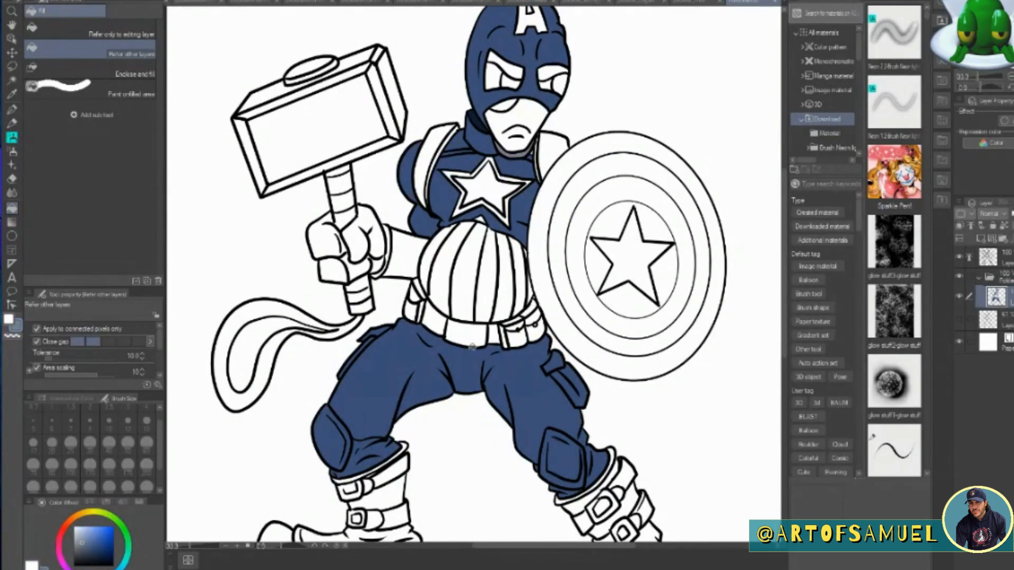
left_click(76, 520)
left_click(100, 552)
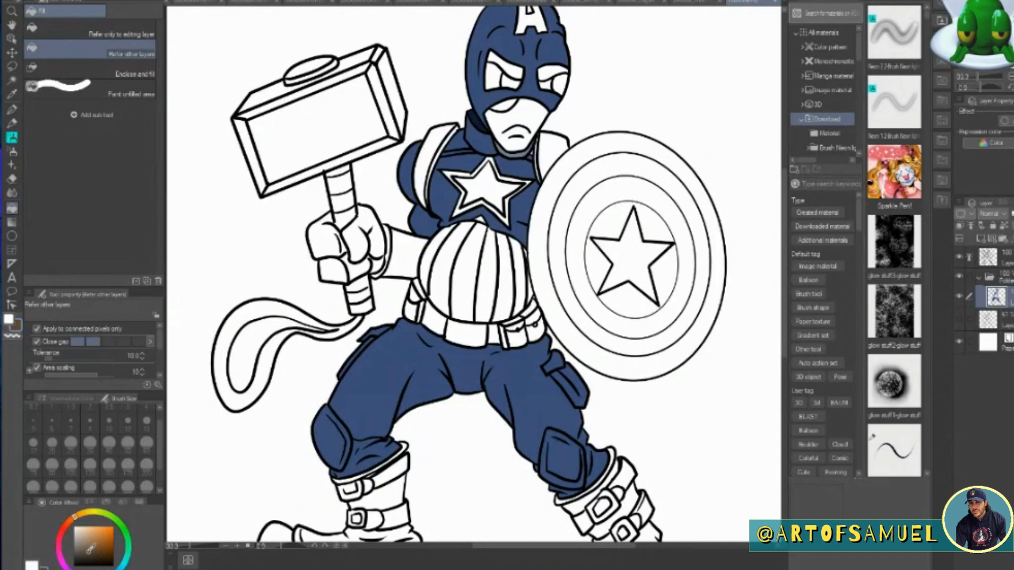
left_click(443, 132)
left_click(433, 155)
left_click(539, 154)
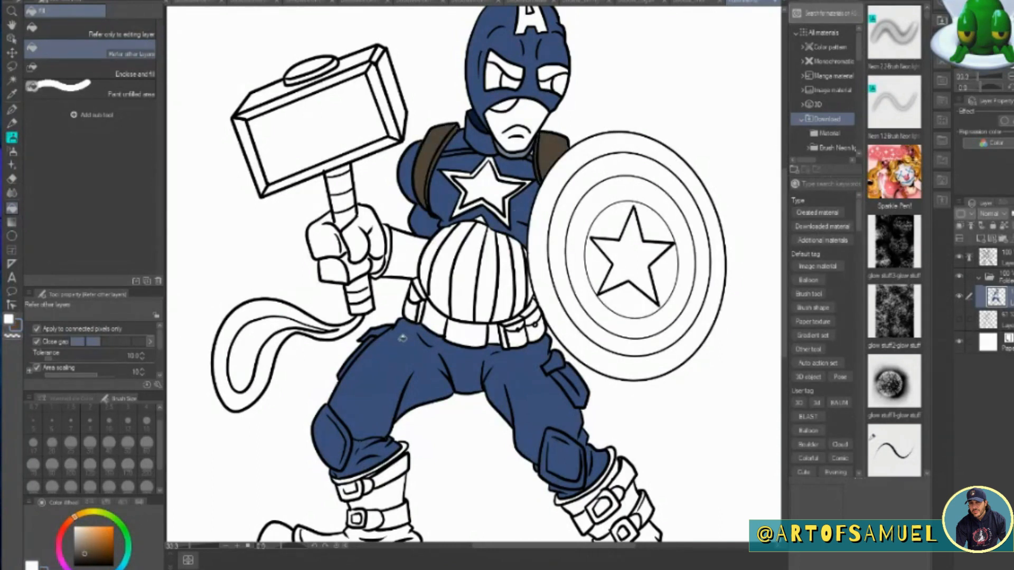
Fill the hammer arm's forearm, the belt on both sides of its buckle, and the belt pouches with dark brown.
left_click(402, 236)
left_click(437, 313)
left_click(414, 309)
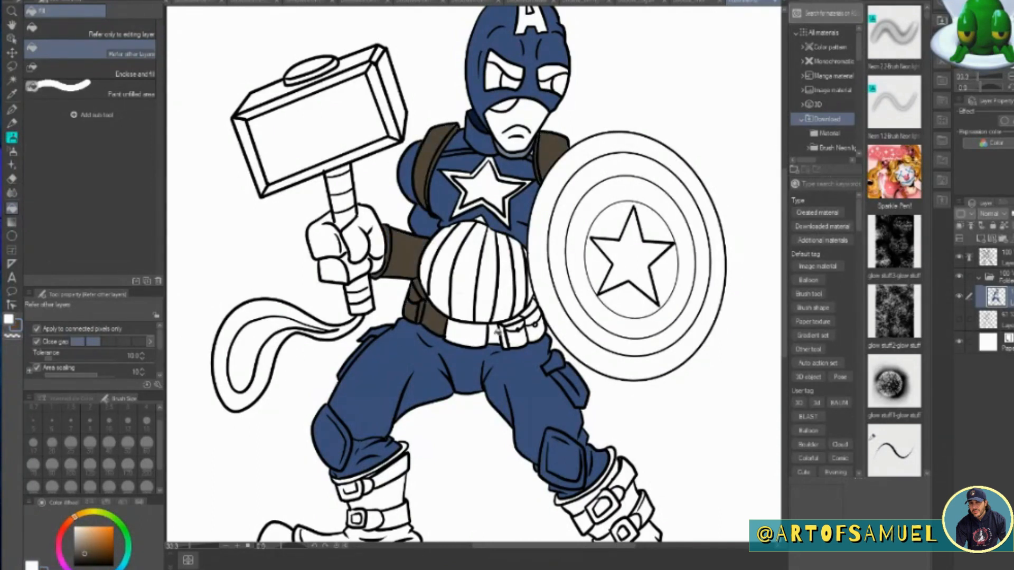
left_click(508, 335)
left_click(513, 320)
left_click(534, 325)
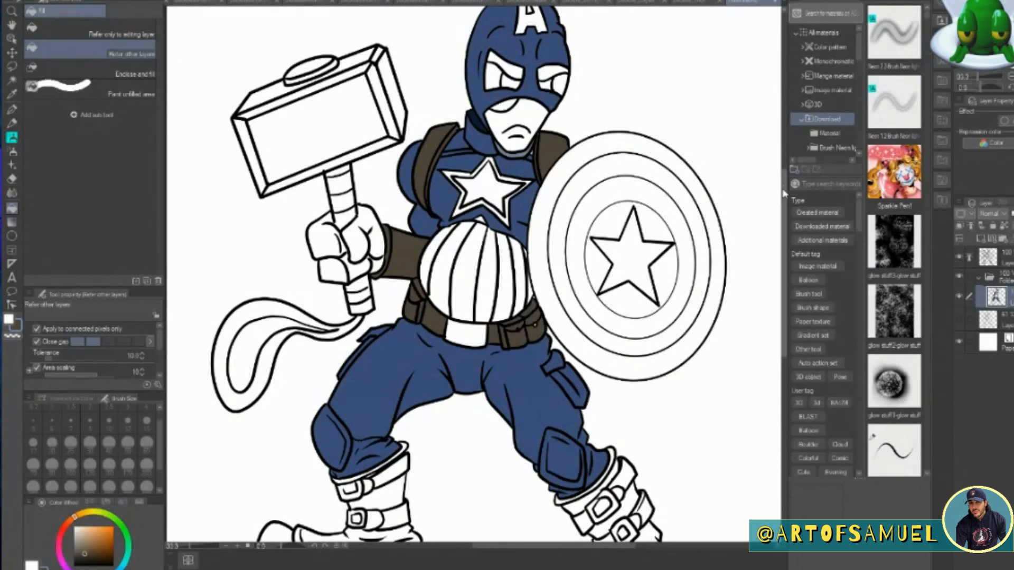
Fill the curled-toe boot below the hammer, including its upper strap, with dark brown, leaving the sole white.
scroll(604, 477, "down", 5)
left_click(359, 235)
left_click(388, 159)
left_click(363, 179)
left_click(344, 179)
left_click(406, 248)
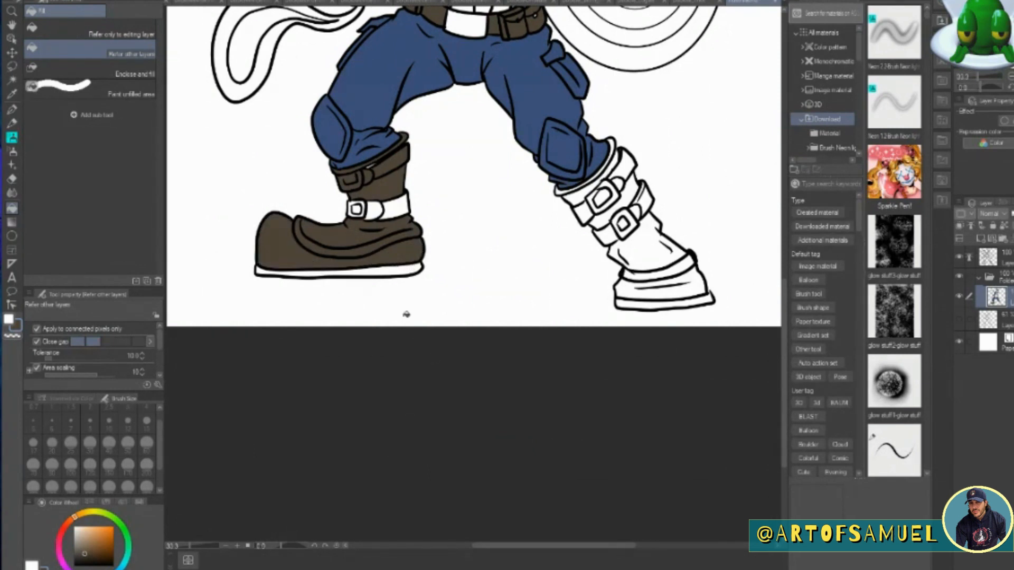
Fill the foot, shaft and top cuff of the boot below the shield with dark brown.
left_click(653, 249)
left_click(651, 285)
left_click(629, 197)
left_click(586, 187)
left_click(561, 191)
left_click(626, 168)
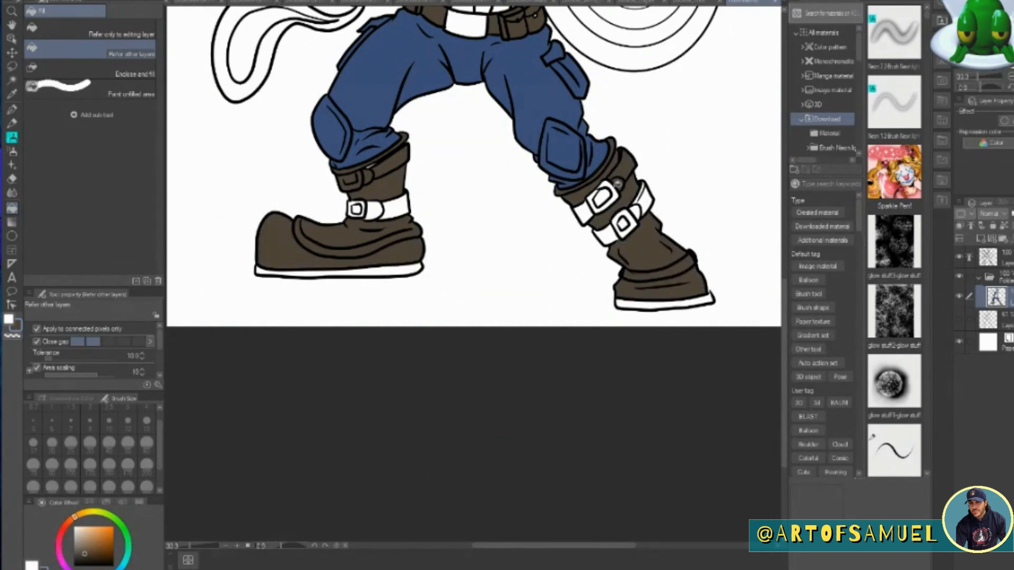
Fill the straps of the boot below the shield and the lower strap of the other boot with dark brown.
left_click(603, 197)
left_click(582, 214)
left_click(604, 235)
left_click(636, 211)
left_click(645, 201)
left_click(640, 193)
left_click(384, 207)
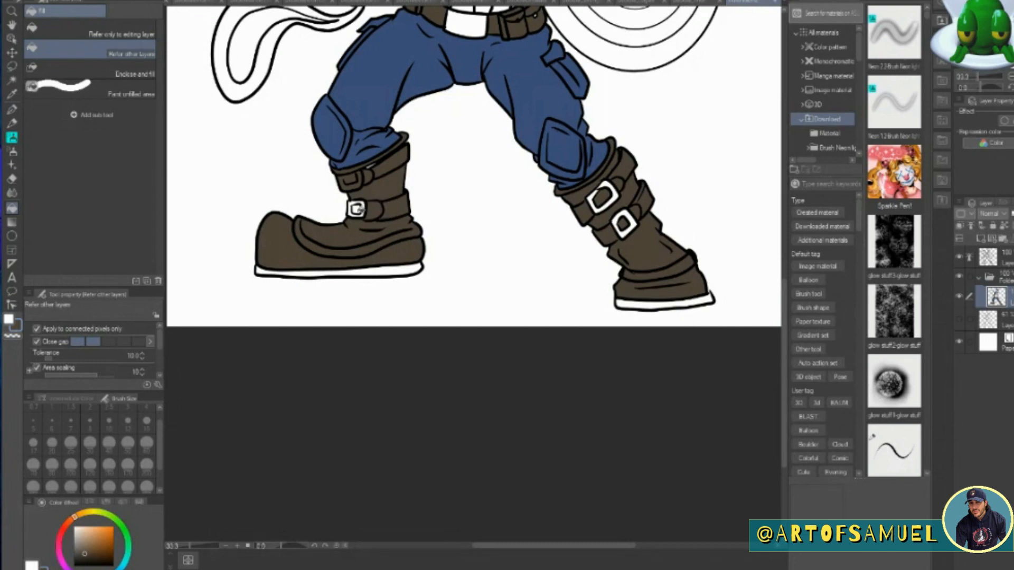
Return to the colour layer and fill the gloved hand gripping the hammer with dark brown.
left_click(987, 257)
left_click(12, 94)
left_click(113, 566)
left_click(12, 109)
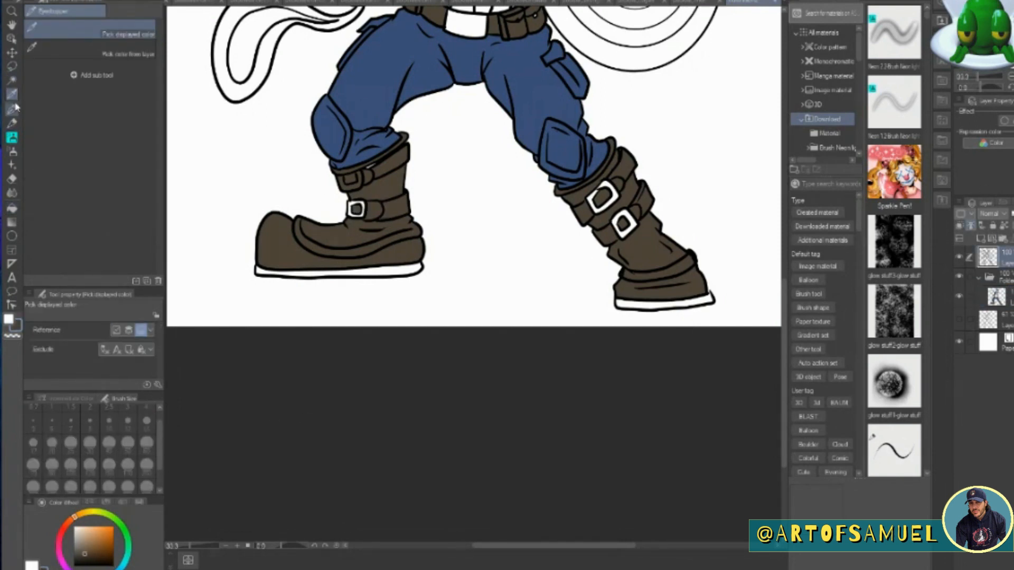
left_click(11, 208)
left_click(996, 297)
left_click_drag(784, 296, 798, 187)
mouse_move(360, 271)
left_mouse_down()
mouse_move(325, 236)
mouse_move(376, 261)
left_mouse_up()
Fill the belt buckle and all the boot buckles with grey using the Fill tool.
left_click(12, 110)
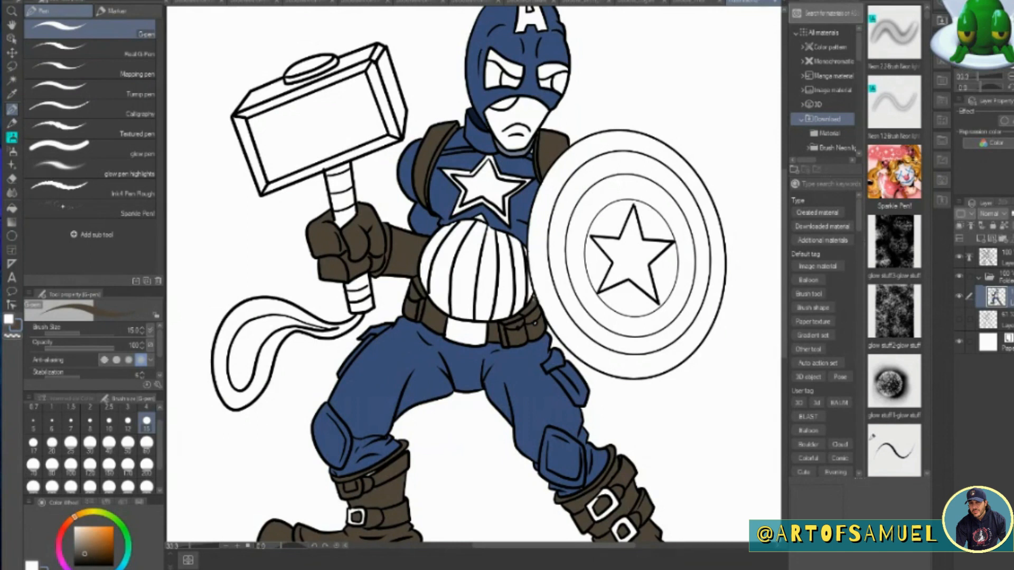
scroll(473, 273, "down", 5)
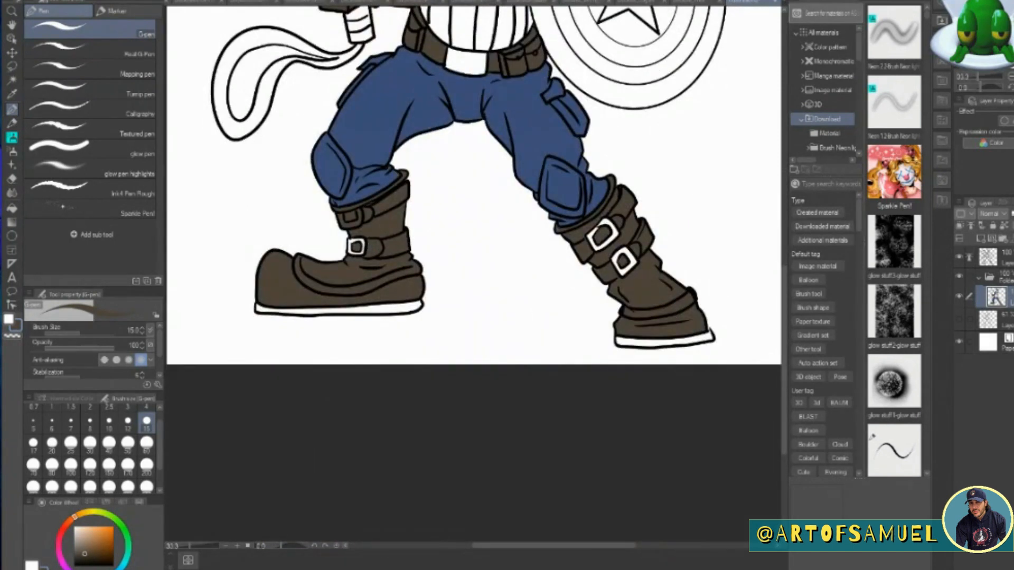
left_click_drag(784, 293, 785, 241)
left_click(73, 542)
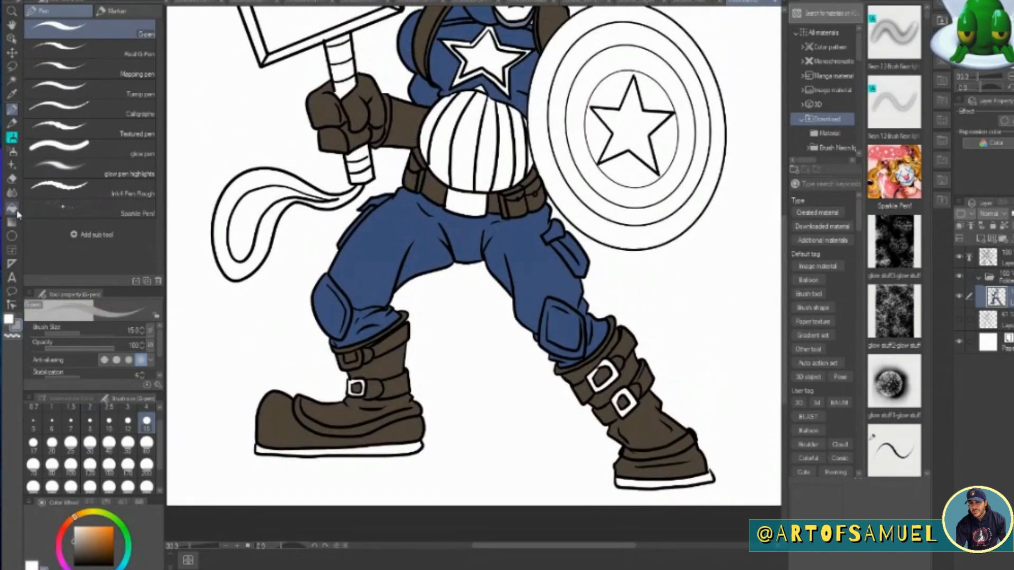
left_click(13, 208)
left_click(466, 203)
left_click(356, 388)
left_click(349, 359)
left_click(601, 375)
left_click(623, 402)
Fill the chest star and every face of the hammer head, including its round cap, with grey.
left_click_drag(784, 281, 785, 221)
left_click(492, 215)
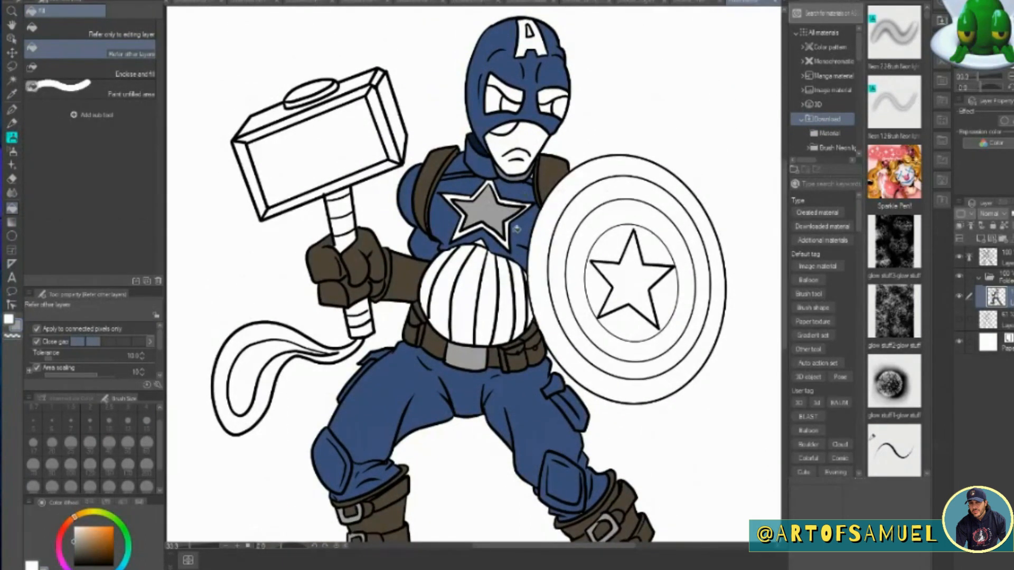
left_click(306, 114)
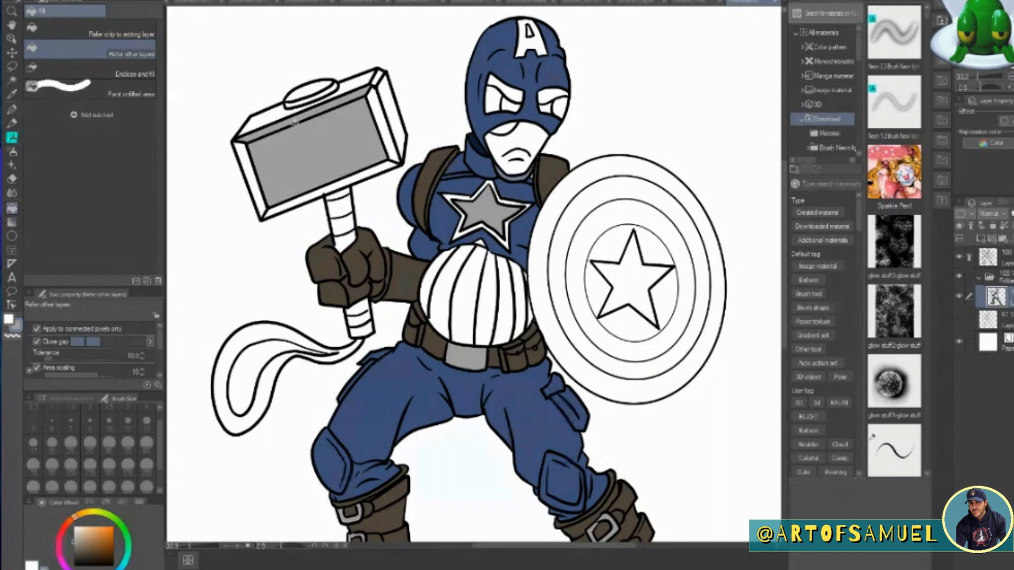
left_click(252, 160)
left_click(327, 189)
left_click(398, 116)
left_click(359, 87)
left_click(312, 101)
left_click(315, 86)
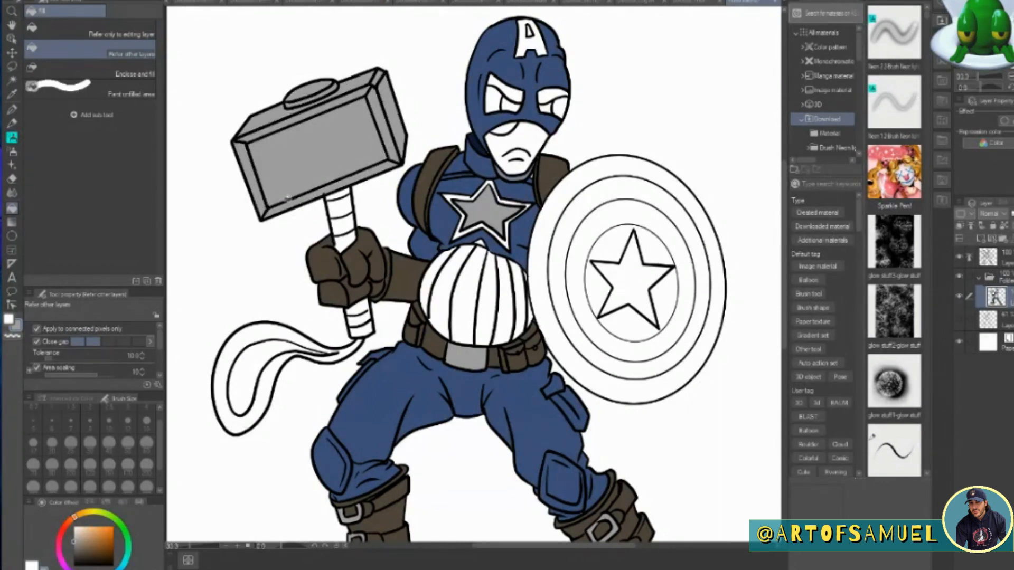
Fill the hammer's handle sections with reddish brown and its looped strap with a darker brown.
left_click_drag(113, 544, 100, 554)
left_click_drag(340, 196, 362, 332)
left_click(113, 553)
left_click(228, 413)
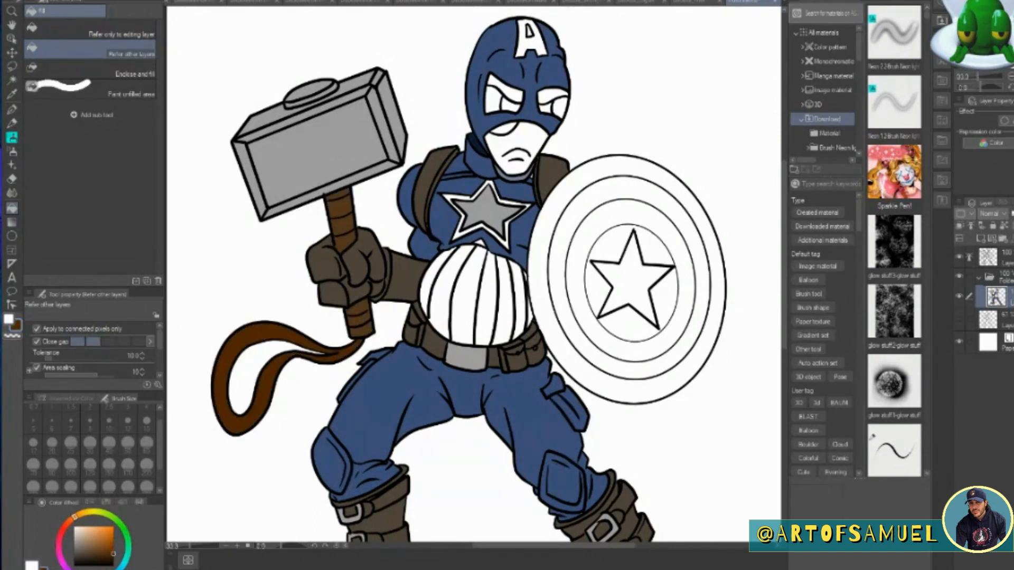
Fill the shield's outermost ring and the ring around its centre with red.
left_click_drag(77, 526, 62, 544)
left_click(113, 537)
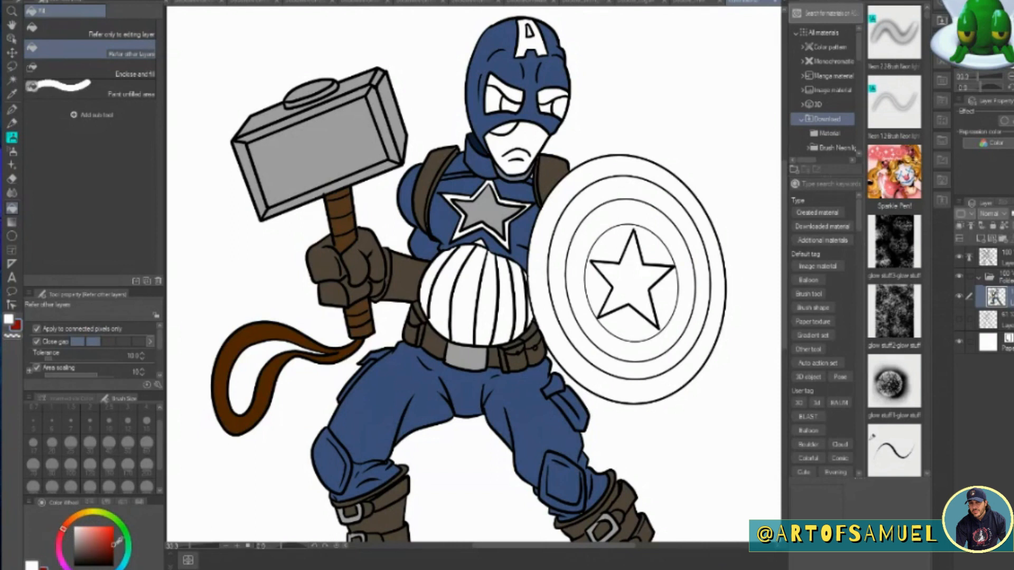
left_click(601, 164)
left_click(636, 211)
Fill the shield's middle ring and its centre star with light grey.
left_click(75, 546)
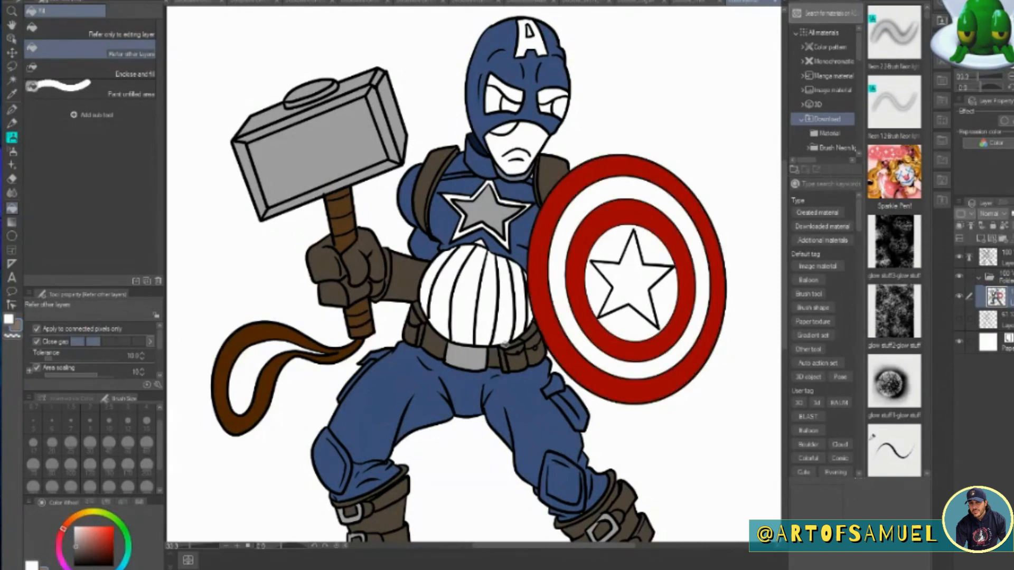
left_click(566, 319)
left_click(75, 531)
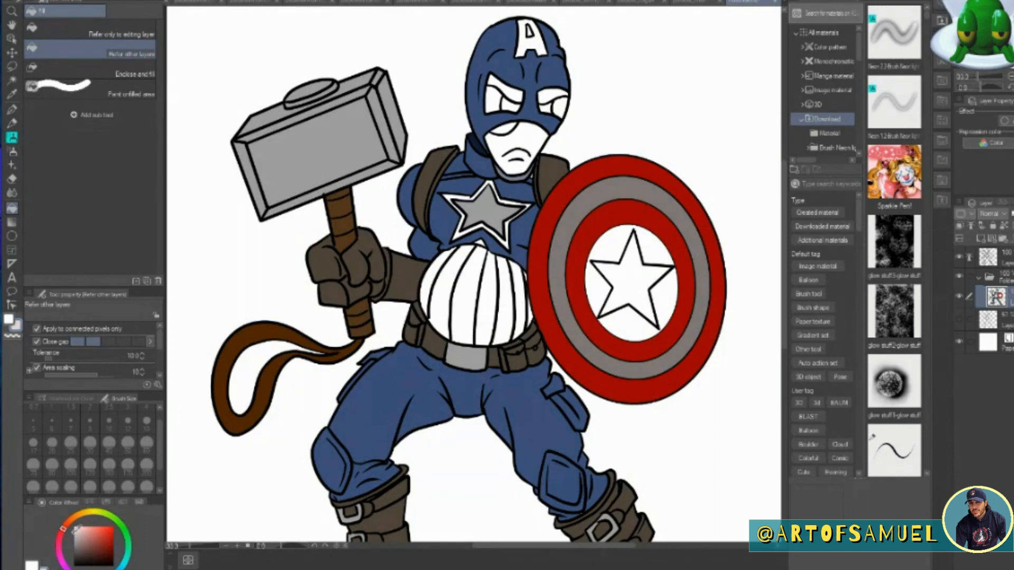
left_click(583, 376)
left_click(628, 285)
left_click(641, 322)
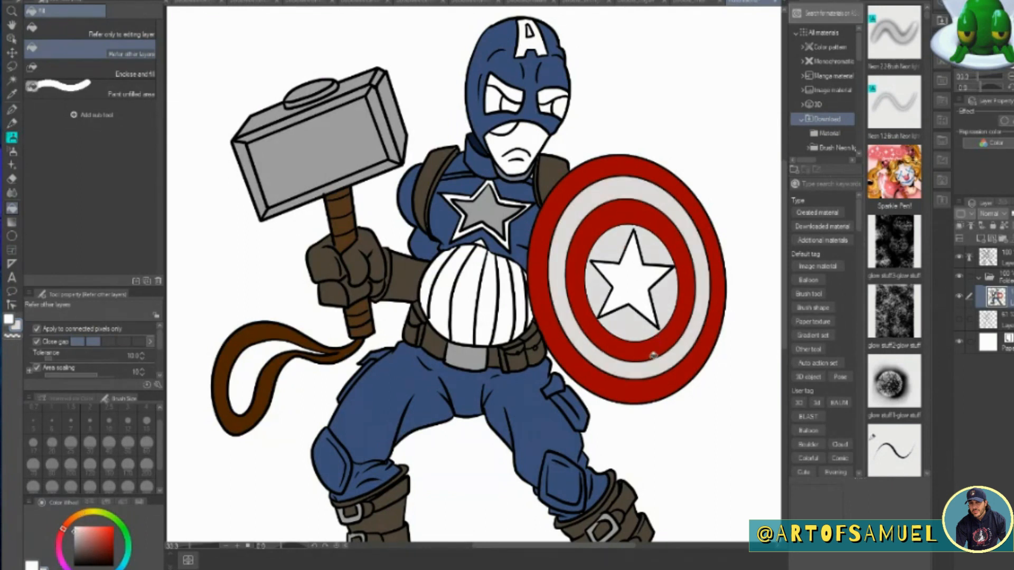
left_click(629, 282)
Fill the round background behind the shield's star with blue.
left_click_drag(122, 522, 134, 508)
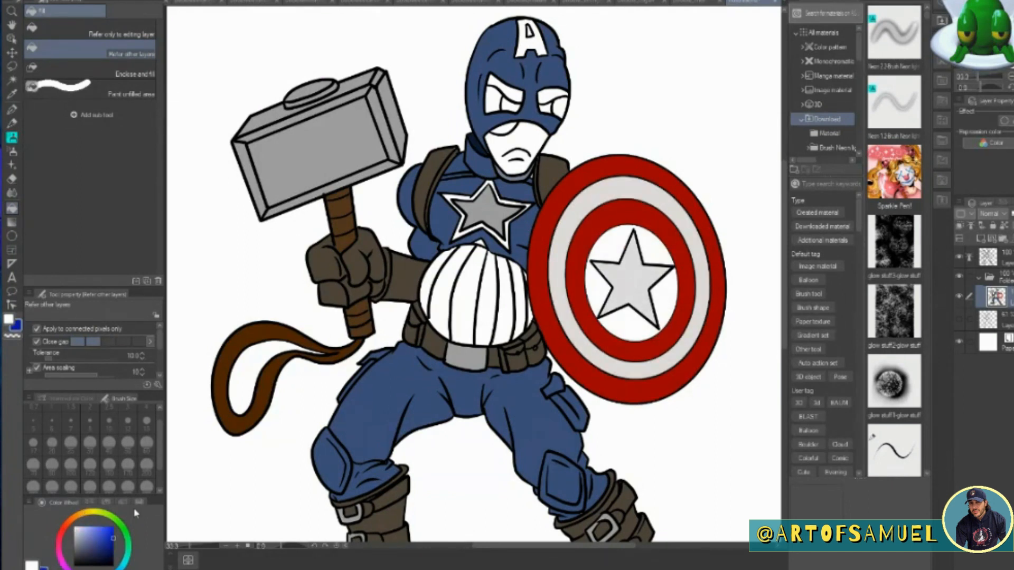
left_click(104, 540)
left_click(617, 262)
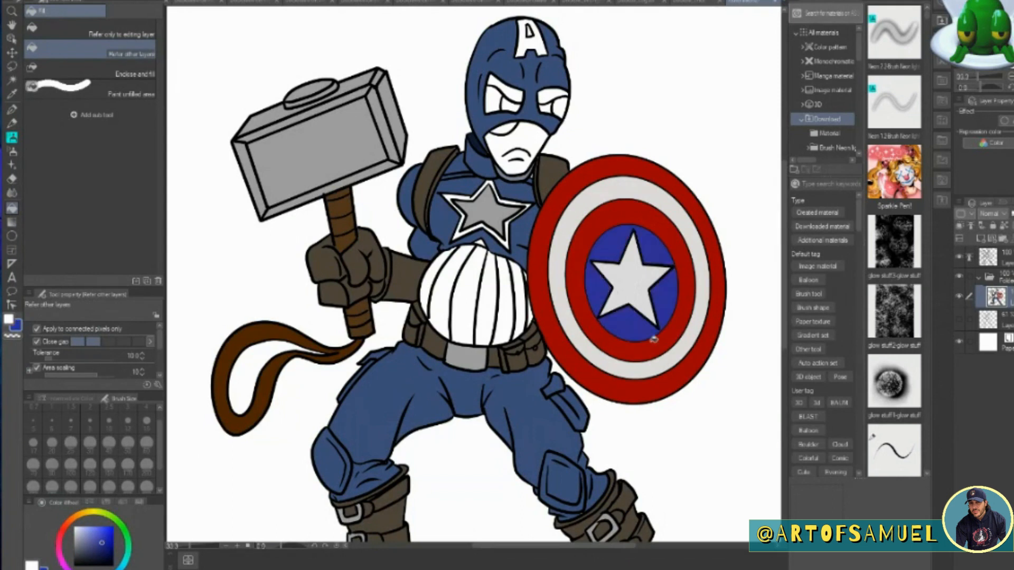
Try a black fill for the border around the chest star and undo it.
key("p")
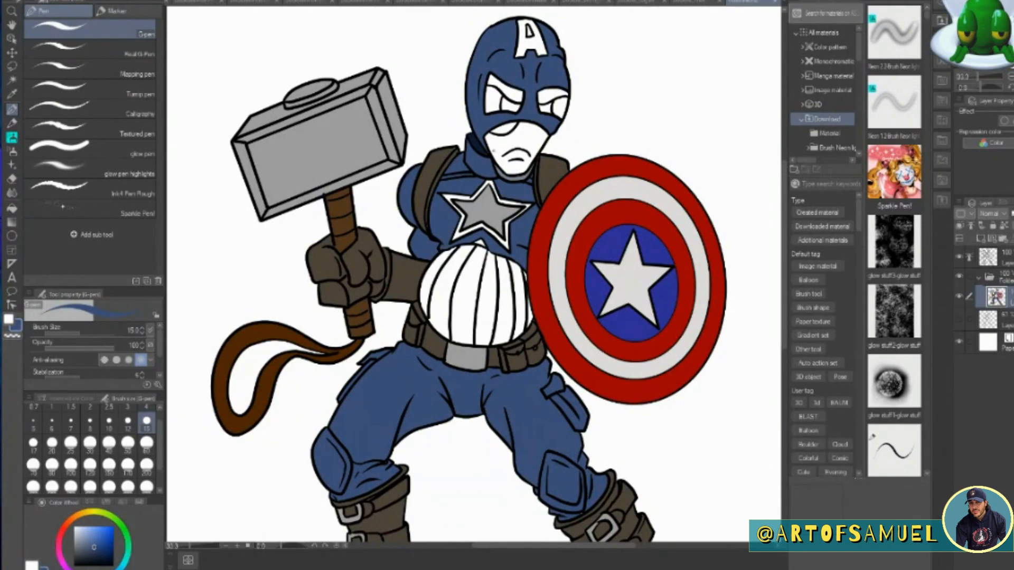
left_click(12, 94)
left_click(422, 211)
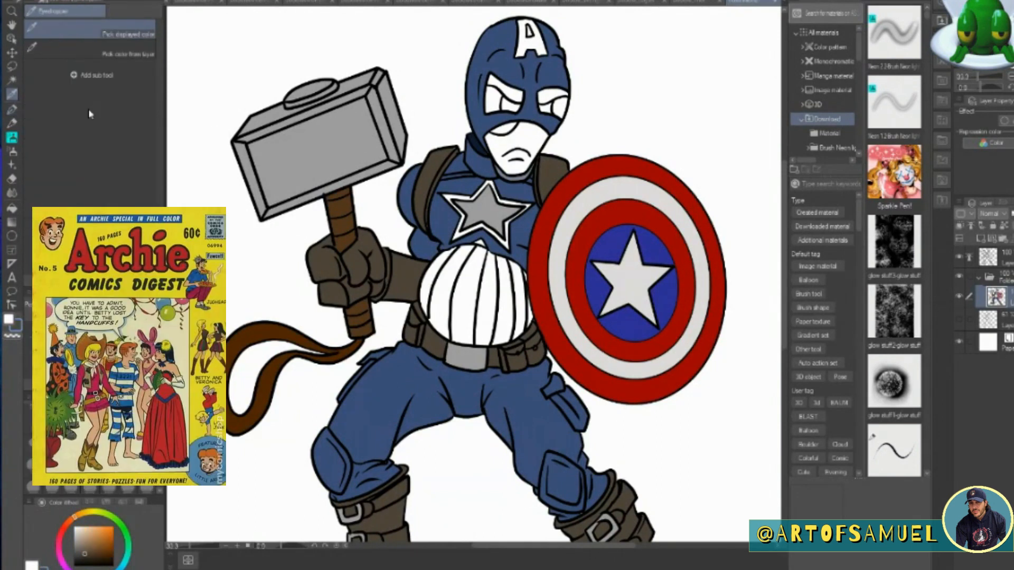
left_click(13, 109)
left_click(75, 566)
left_click(12, 208)
left_click(450, 196)
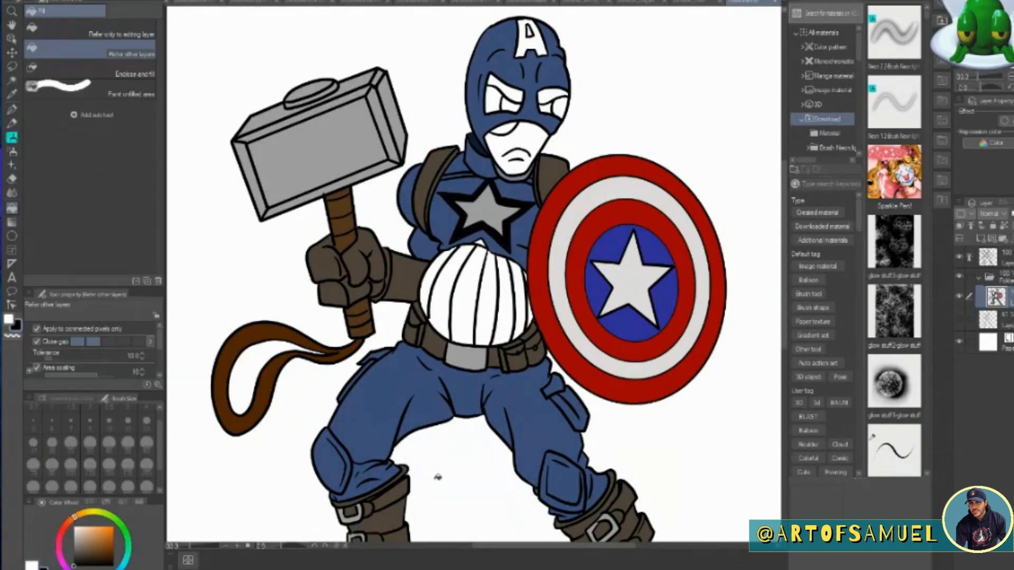
key("ctrl+z")
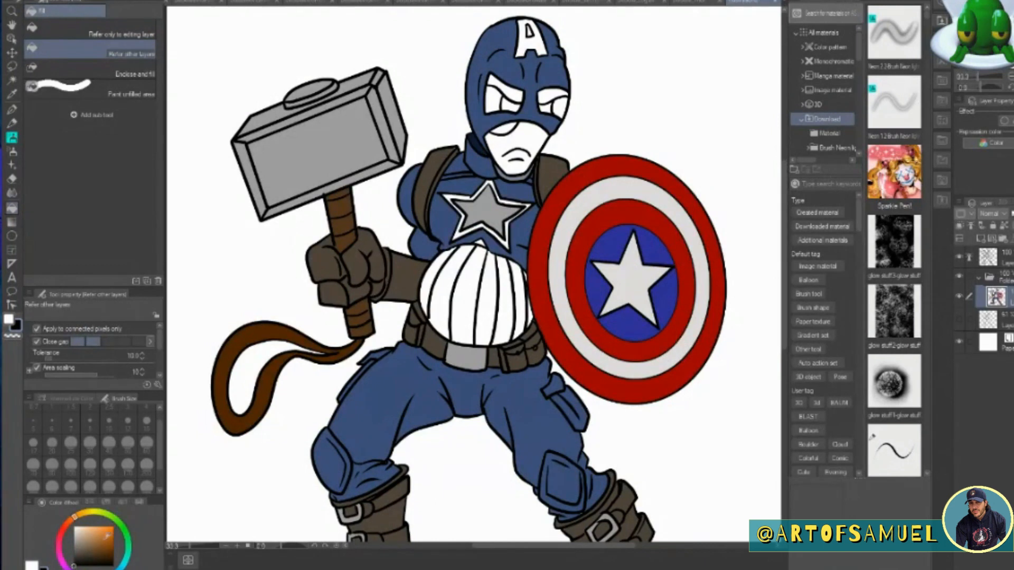
Fill the border around the chest star with very dark navy blue.
left_click(100, 569)
left_click(111, 556)
left_click(470, 196)
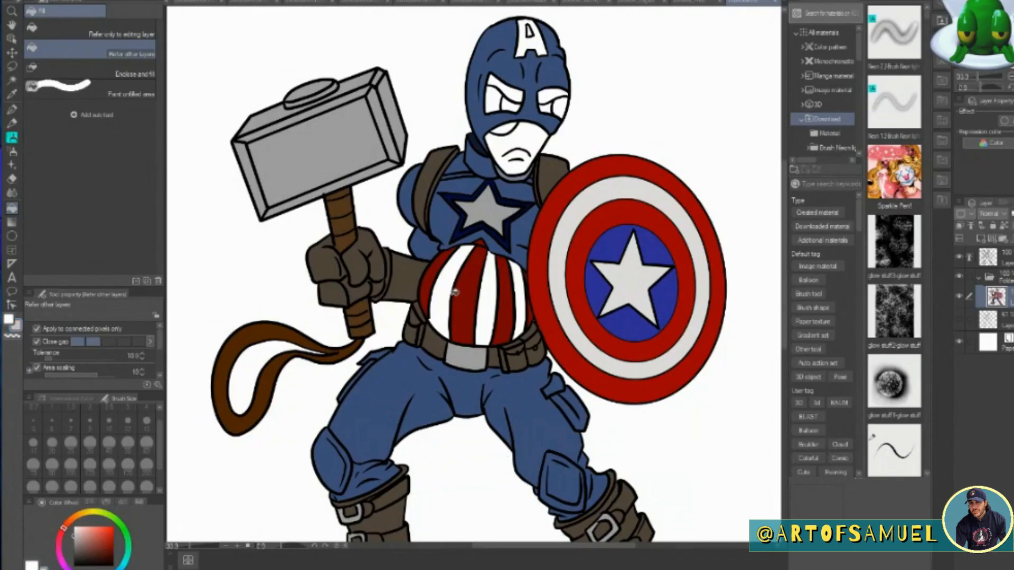
Fill the belly panels with alternating red and light grey stripes.
left_click(451, 293)
left_click(491, 295)
left_click(521, 289)
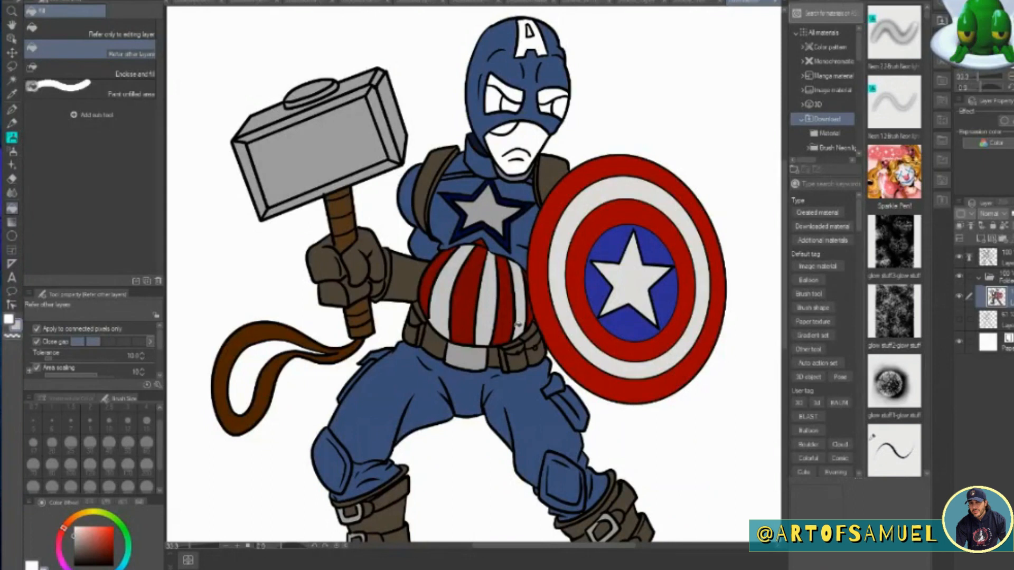
Sample the boot brown and fill the soles of both boots with a darker shade of it.
left_click_drag(785, 189, 785, 260)
left_click(12, 94)
left_click(278, 372)
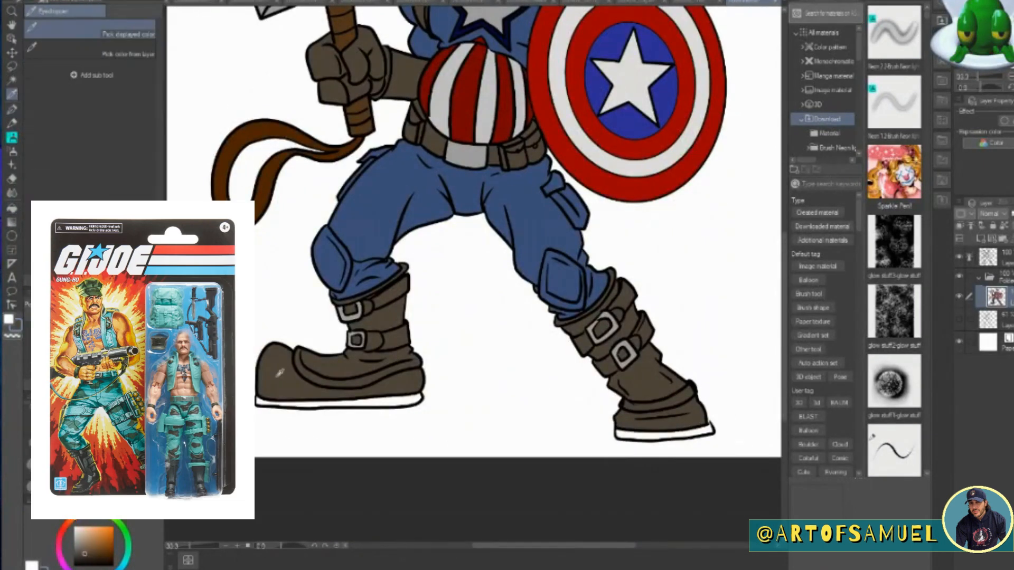
left_click(11, 208)
left_click(411, 398)
left_click(660, 434)
left_click_drag(784, 343, 784, 260)
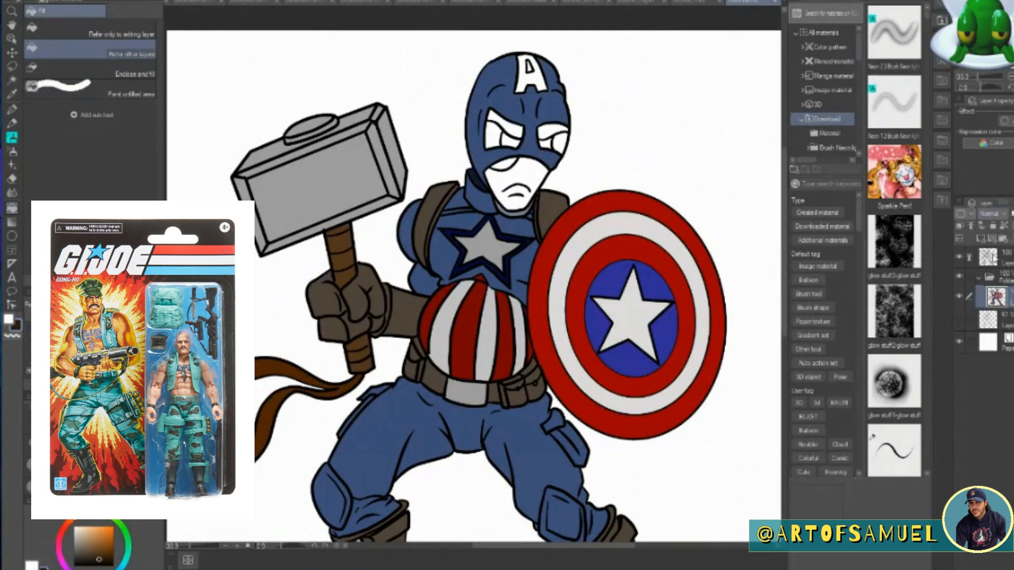
Add a new layer above the flat colours and fill the exposed lower face and the eyelids with light green.
left_click(995, 258)
left_click(74, 566)
key("p")
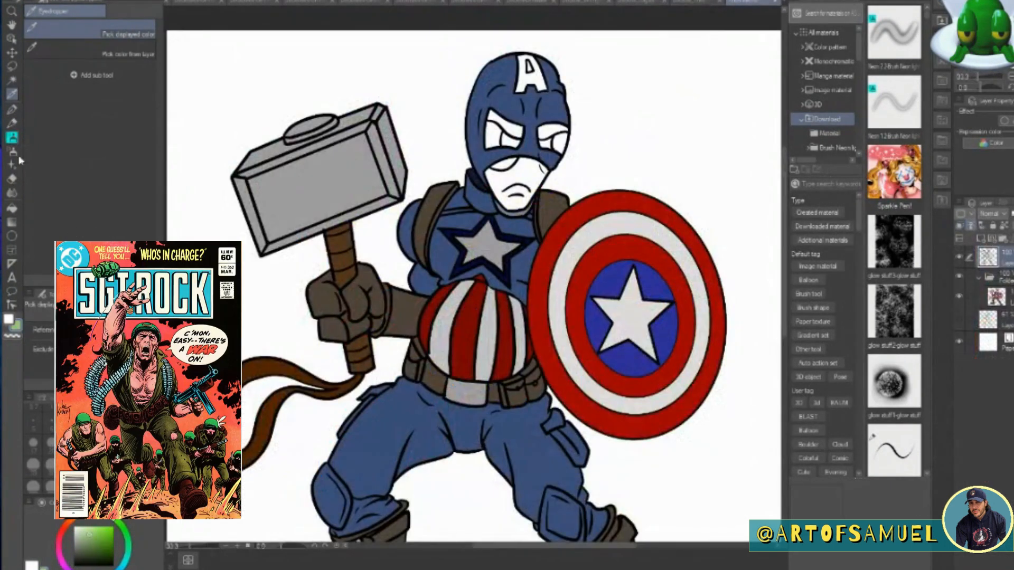
key("g")
left_click(980, 238)
left_click(518, 177)
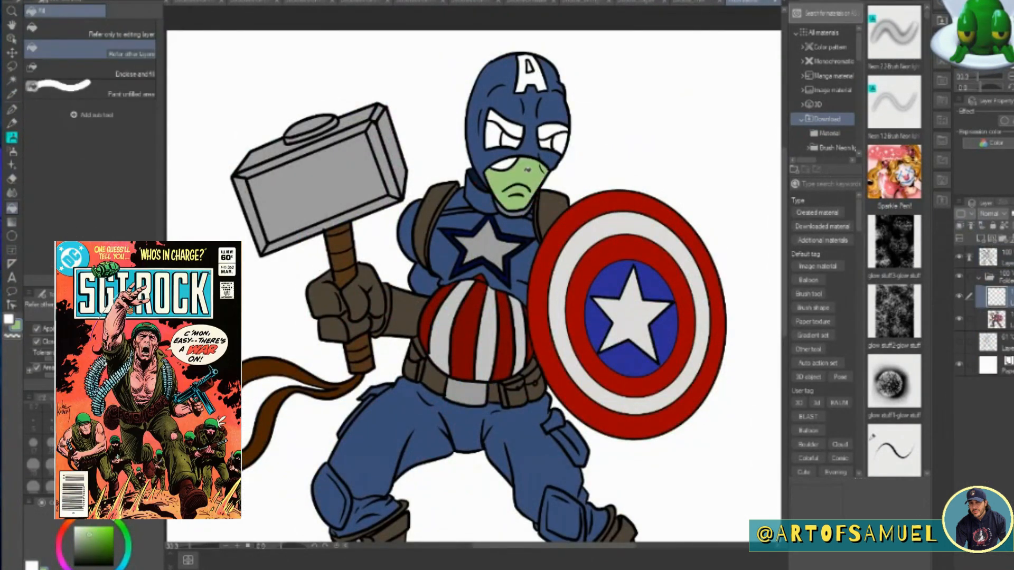
left_click(504, 164)
left_click(502, 125)
left_click(552, 129)
Fill the eyes with yellow and their pupils with dark green.
left_click(95, 513)
left_click(496, 134)
left_click(548, 143)
left_click(127, 538)
left_click(112, 554)
left_click(510, 140)
left_click(560, 142)
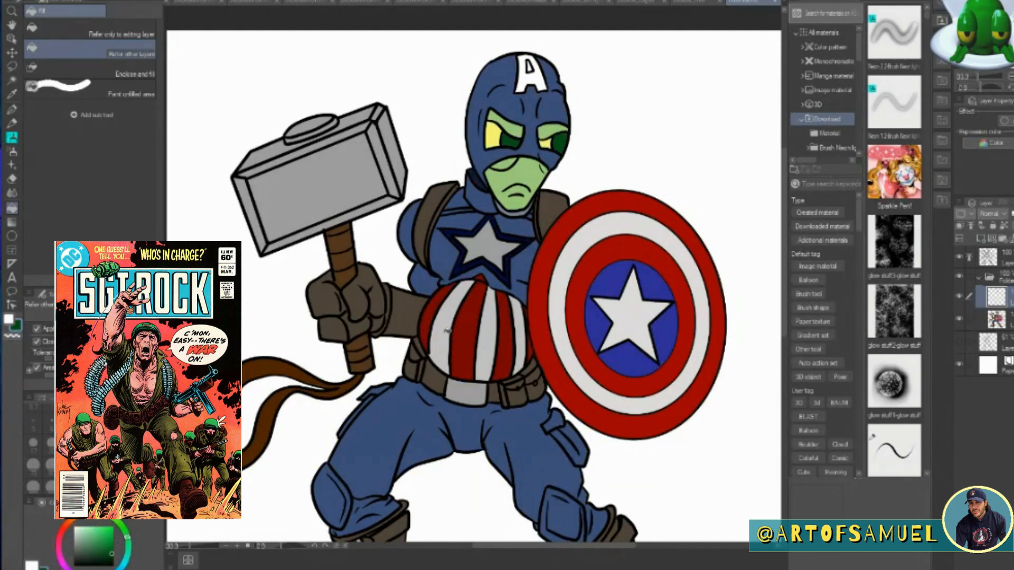
Return to the flat colour layer and fill the letter A on the mask's forehead with light grey.
left_click(987, 257)
left_click(15, 95)
left_click(496, 90)
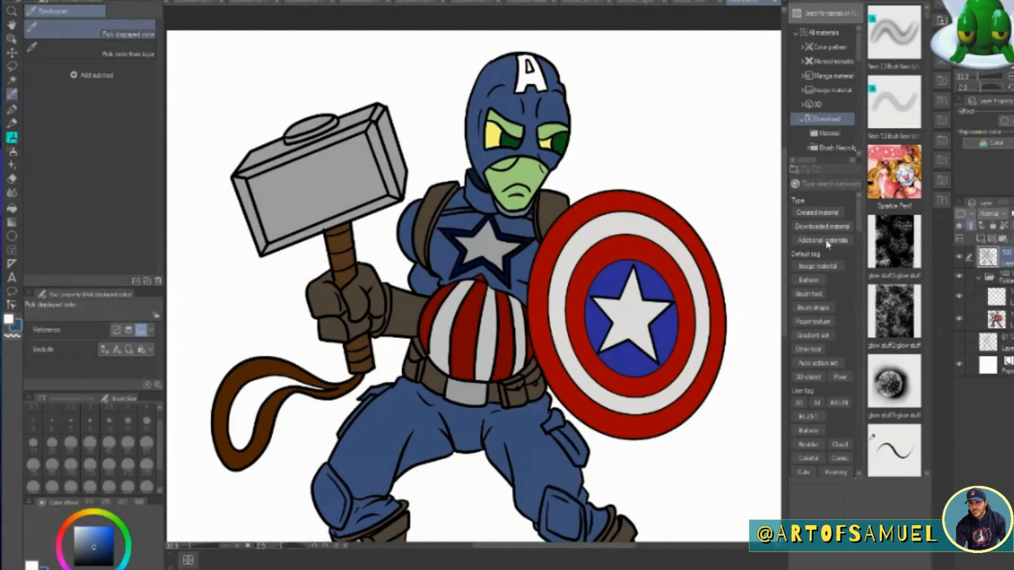
left_click(996, 319)
left_click(12, 209)
left_click(531, 67)
left_click(74, 536)
left_click(12, 211)
left_click(530, 82)
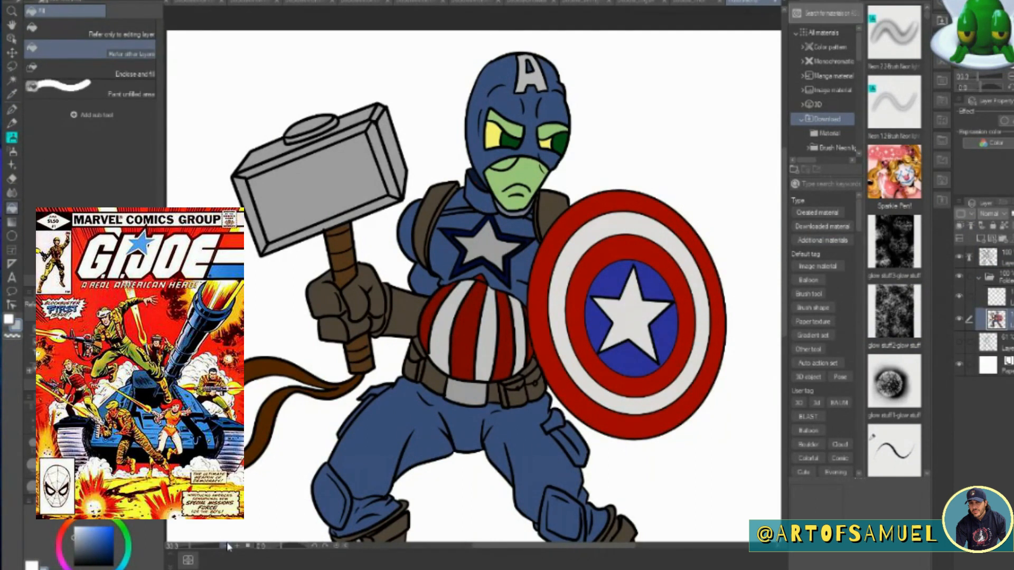
Draw a black glove-cuff line across the hammer arm's forearm on the line art layer with the G-pen.
key("ctrl+minus")
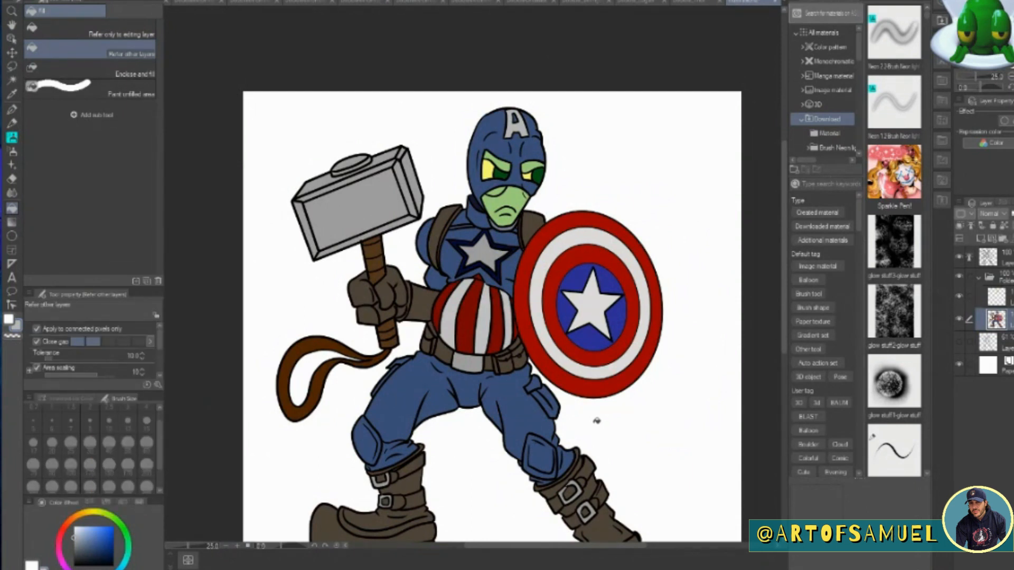
left_click(989, 259)
left_click(13, 109)
left_click_drag(420, 287, 417, 320)
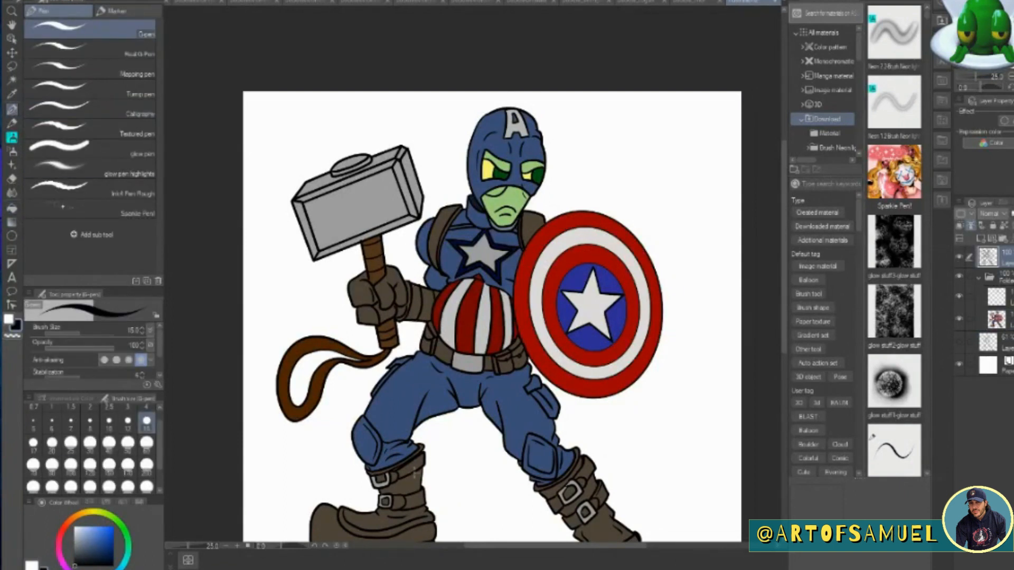
On the flat colour layer, fill the forearm section between the glove cuff and the belly with the suit's blue.
left_click(996, 319)
left_click(12, 94)
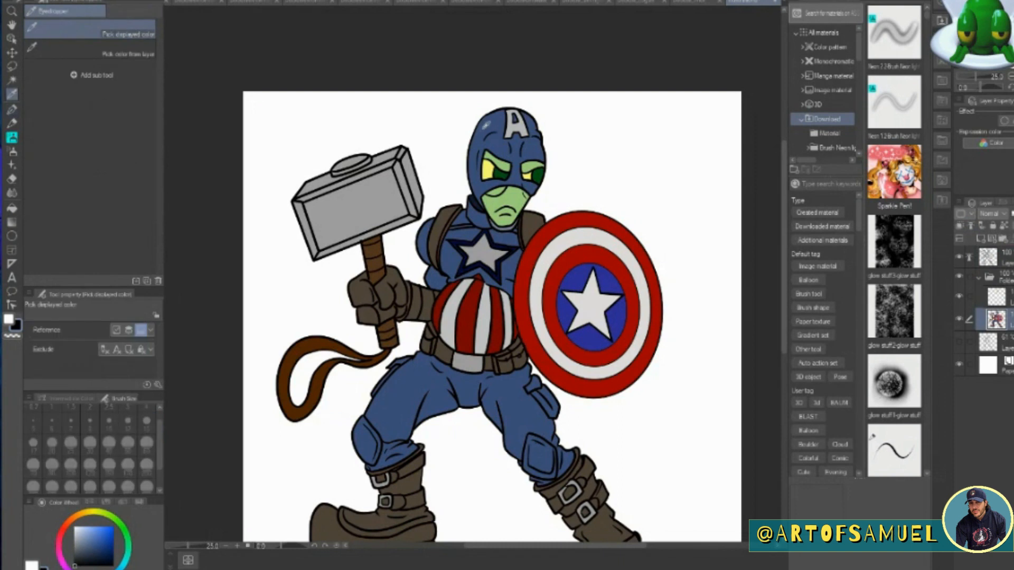
left_click(427, 246)
left_click(12, 209)
left_click(426, 302)
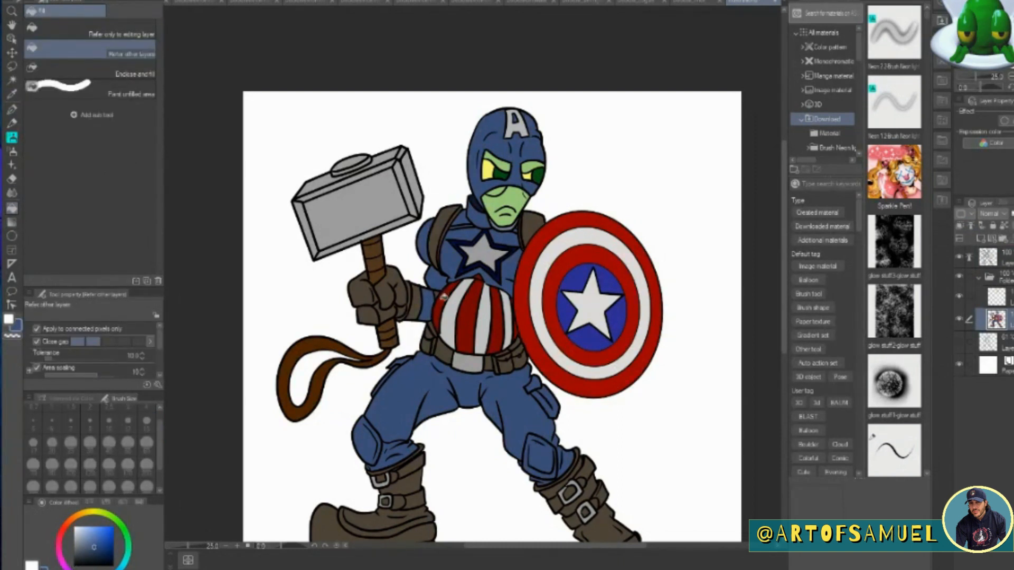
Add a new layer above the flat colours, clip it to the layer below and set its blending mode to Multiply.
left_click(980, 238)
left_click(960, 226)
left_click(992, 213)
left_click(991, 250)
Paint dark blue G-pen shadows, brush size 40, along the hammer-side edge of the mask, on the neck and across the upper chest.
left_click(12, 94)
left_click(95, 558)
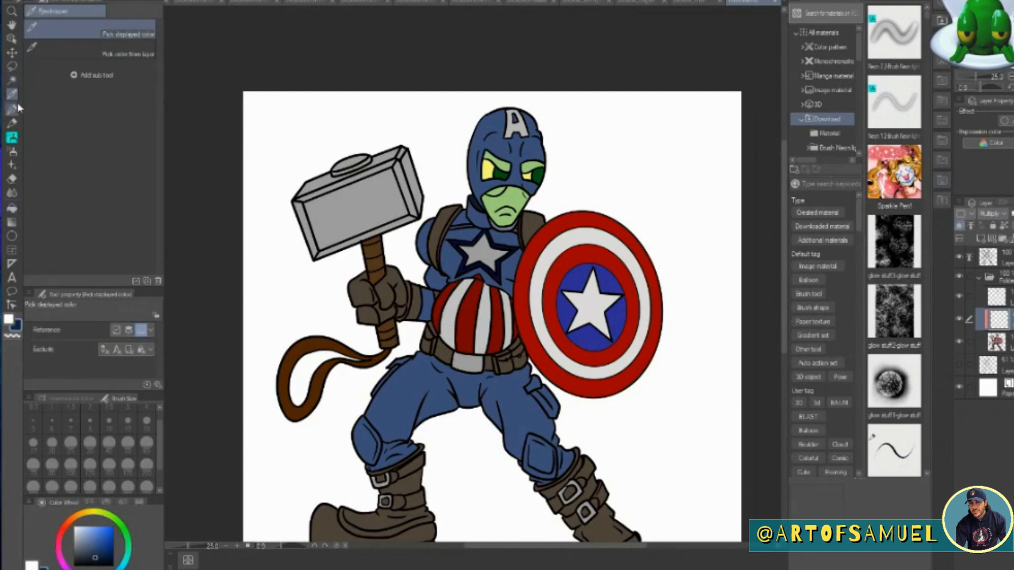
left_click(12, 109)
left_click(237, 546)
left_click_drag(784, 284, 784, 248)
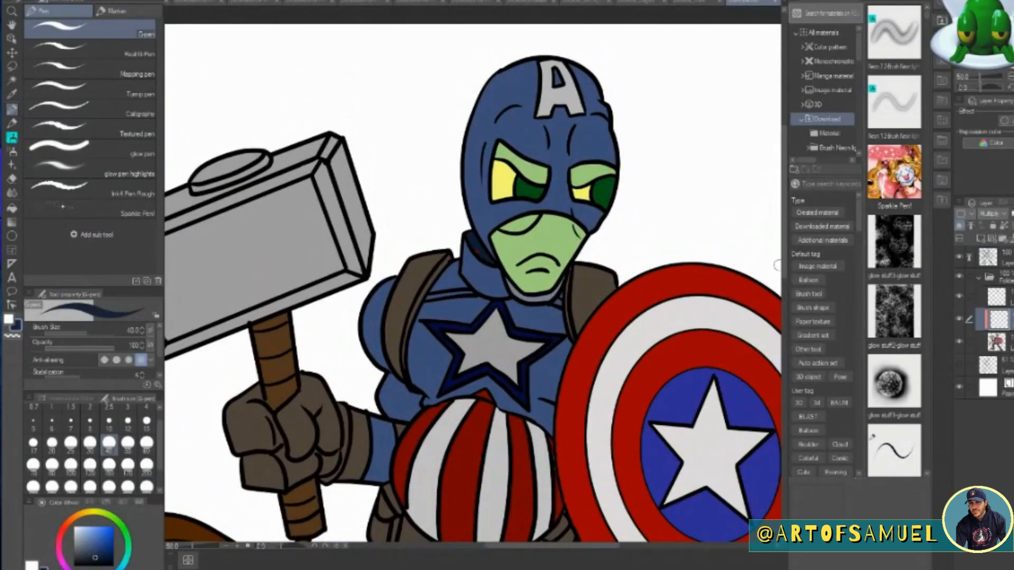
mouse_move(533, 63)
left_mouse_down()
mouse_move(486, 116)
mouse_move(477, 223)
mouse_move(531, 57)
mouse_move(480, 135)
mouse_move(487, 244)
left_mouse_up()
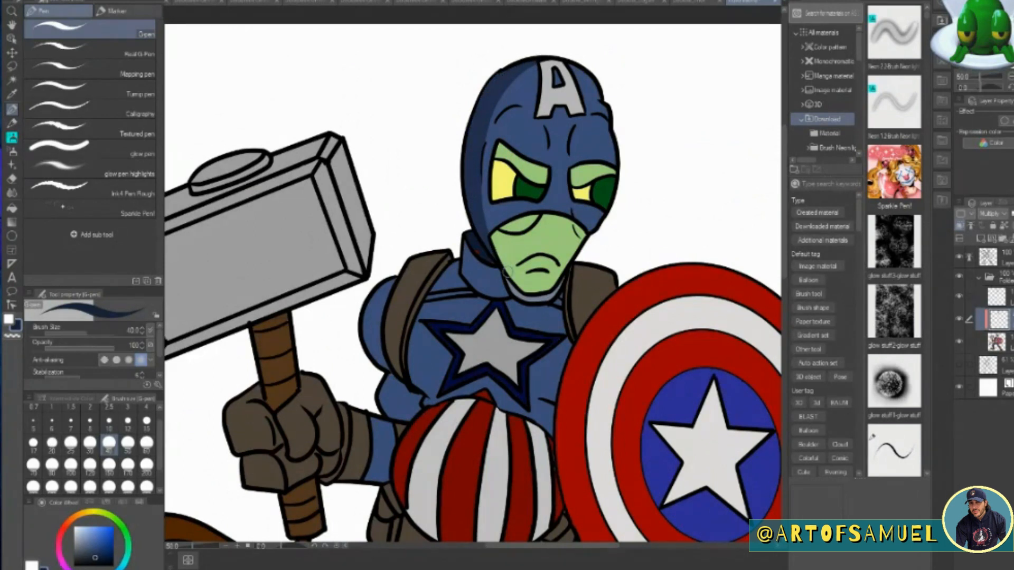
mouse_move(536, 66)
left_mouse_down()
mouse_move(489, 123)
mouse_move(515, 81)
mouse_move(546, 101)
mouse_move(485, 149)
mouse_move(486, 235)
left_mouse_up()
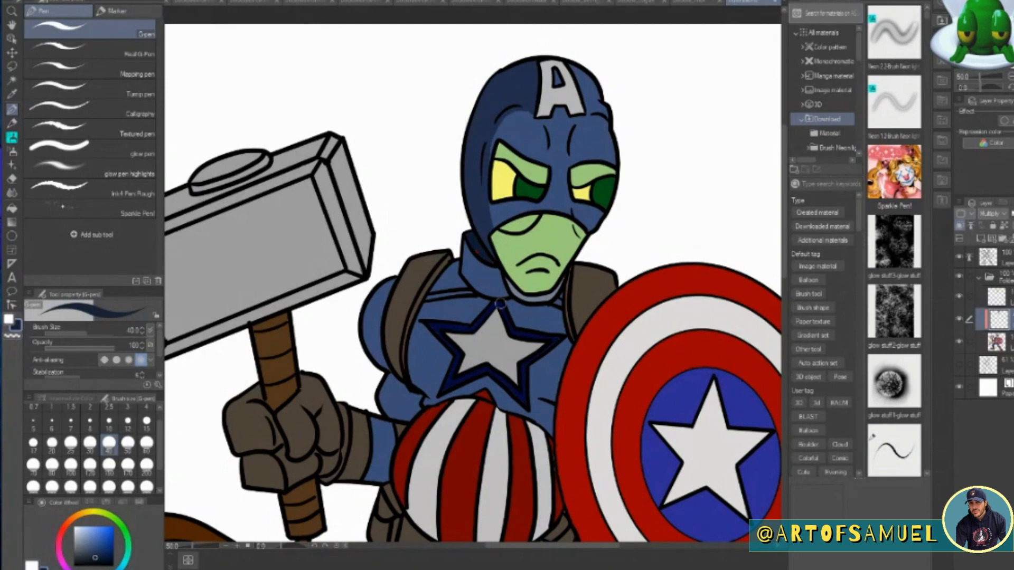
mouse_move(493, 280)
left_mouse_down()
mouse_move(480, 251)
mouse_move(495, 281)
mouse_move(478, 287)
mouse_move(469, 234)
mouse_move(479, 278)
mouse_move(460, 266)
mouse_move(434, 290)
left_mouse_up()
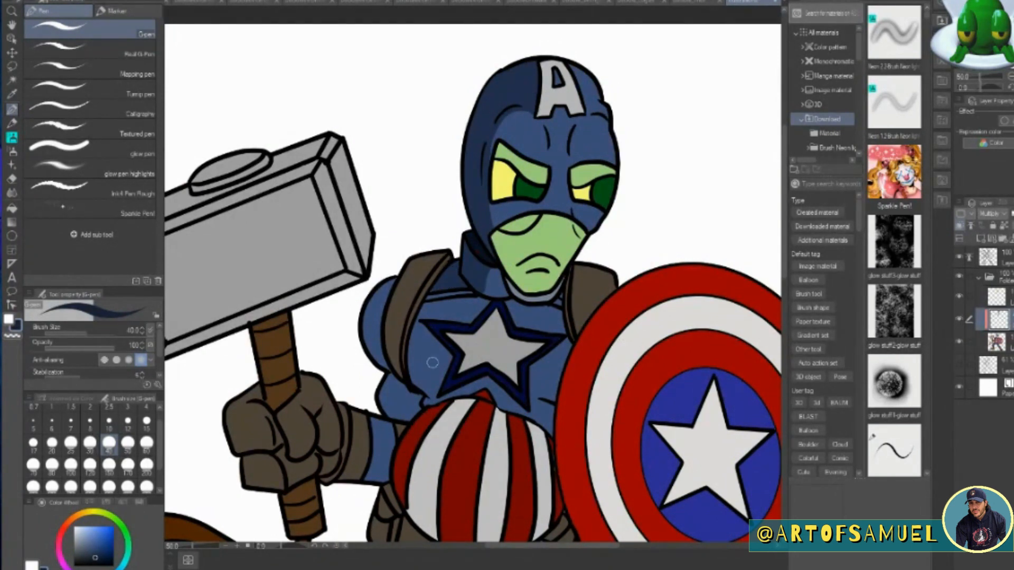
Paint dark blue shadows at brush size 20 on the hammer-side shoulder, upper arm and shoulder strap, and along that side of the chest.
scroll(402, 296, "down", 5)
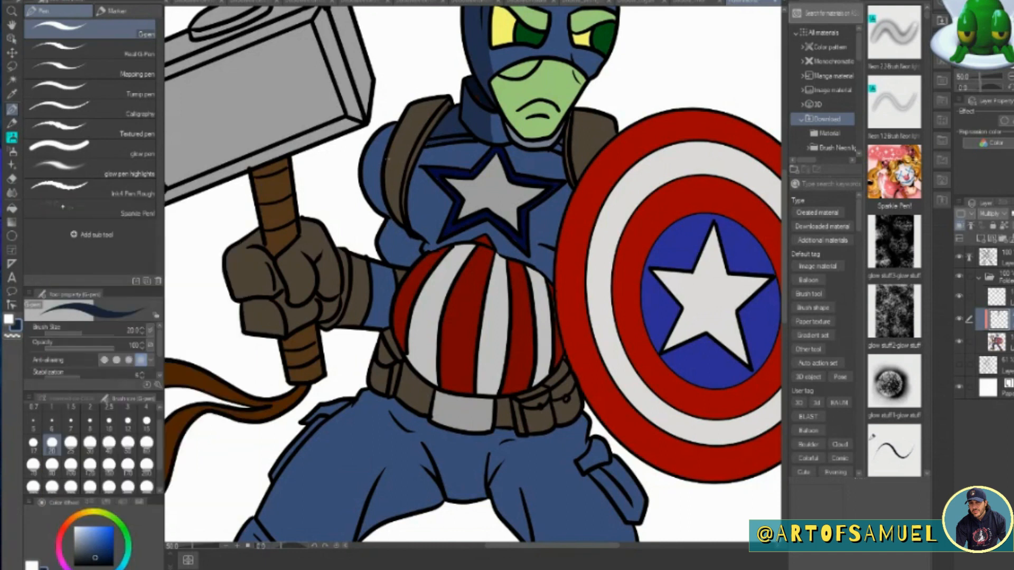
mouse_move(394, 125)
left_mouse_down()
mouse_move(369, 181)
mouse_move(387, 216)
left_mouse_up()
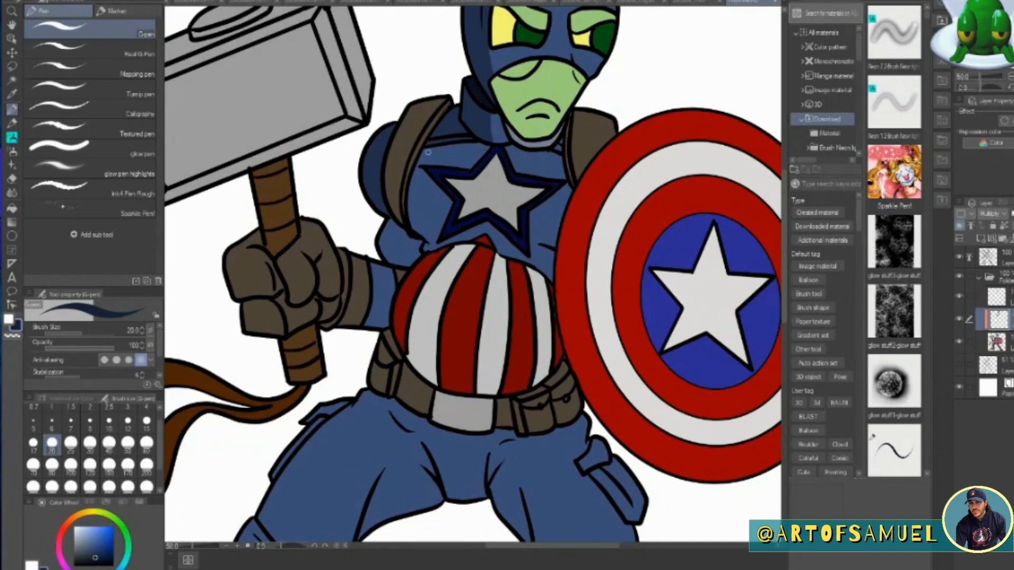
left_click_drag(413, 228, 437, 235)
mouse_move(431, 152)
left_mouse_down()
mouse_move(421, 230)
mouse_move(419, 160)
mouse_move(437, 142)
mouse_move(492, 146)
mouse_move(431, 156)
mouse_move(423, 234)
mouse_move(442, 242)
mouse_move(454, 153)
mouse_move(430, 170)
mouse_move(465, 232)
mouse_move(445, 243)
mouse_move(484, 223)
mouse_move(468, 239)
left_mouse_up()
mouse_move(422, 176)
left_mouse_down()
mouse_move(430, 236)
mouse_move(404, 139)
mouse_move(394, 220)
mouse_move(405, 243)
mouse_move(394, 217)
mouse_move(389, 259)
mouse_move(420, 248)
mouse_move(407, 270)
left_mouse_up()
mouse_move(445, 107)
left_mouse_down()
mouse_move(397, 152)
mouse_move(393, 210)
left_mouse_up()
mouse_move(397, 147)
left_mouse_down()
mouse_move(436, 104)
mouse_move(401, 223)
left_mouse_up()
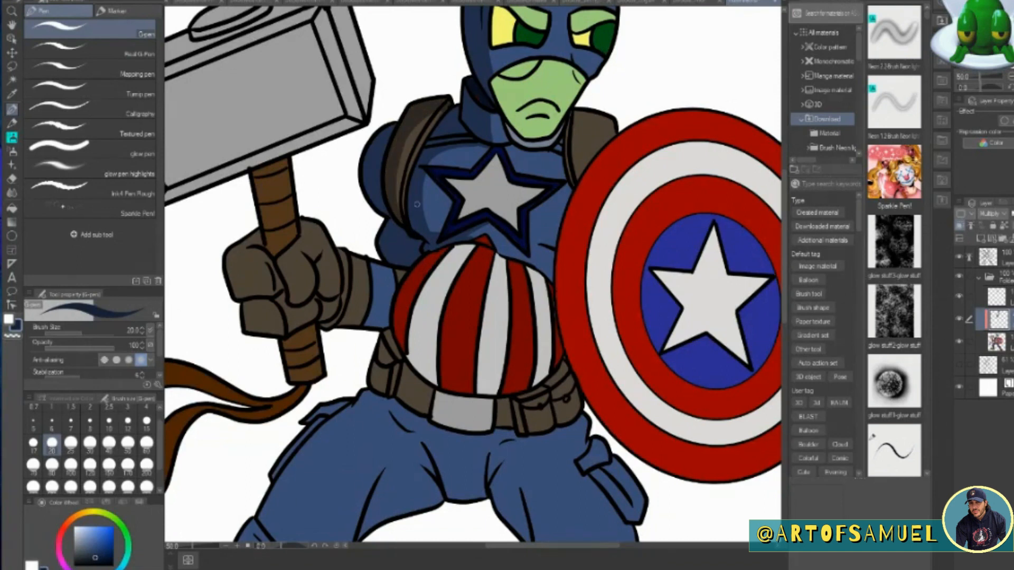
Shade the hammer arm's forearm and glove cuff, the handle above the fist, and the glove's fingers and palm.
mouse_move(343, 291)
left_mouse_down()
mouse_move(396, 286)
mouse_move(391, 267)
mouse_move(339, 250)
mouse_move(348, 282)
mouse_move(372, 268)
mouse_move(372, 282)
mouse_move(400, 273)
mouse_move(353, 257)
mouse_move(352, 289)
mouse_move(385, 293)
left_mouse_up()
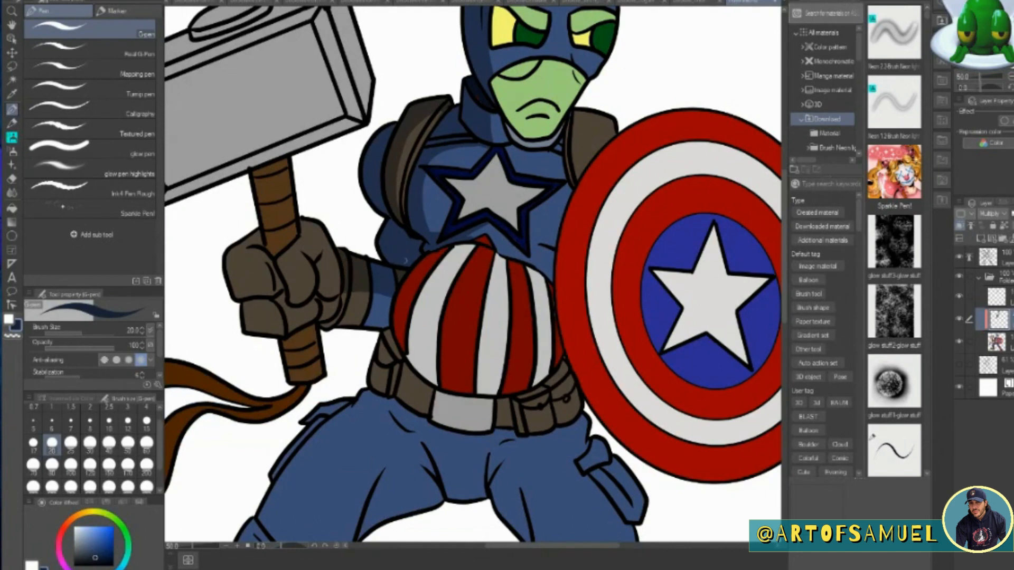
left_click_drag(267, 248, 268, 251)
left_click_drag(266, 166, 271, 248)
mouse_move(257, 199)
left_mouse_down()
mouse_move(257, 174)
mouse_move(266, 229)
left_mouse_up()
left_click_drag(271, 172, 292, 164)
left_click_drag(276, 199, 280, 249)
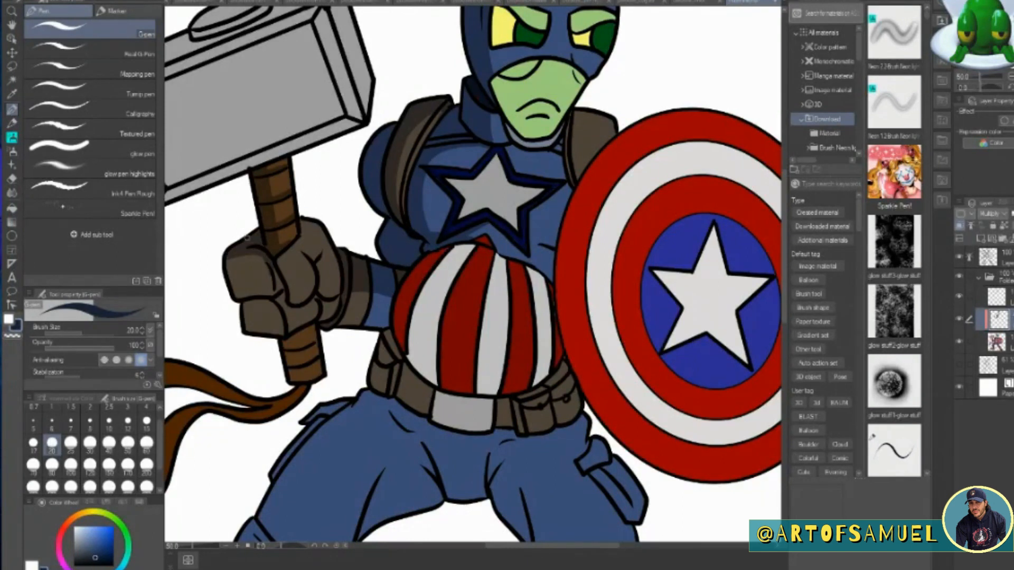
mouse_move(284, 292)
left_mouse_down()
mouse_move(304, 309)
mouse_move(293, 321)
mouse_move(321, 321)
mouse_move(336, 299)
left_mouse_up()
mouse_move(320, 256)
left_mouse_down()
mouse_move(338, 286)
mouse_move(323, 296)
mouse_move(339, 292)
mouse_move(322, 338)
mouse_move(304, 255)
mouse_move(309, 299)
mouse_move(307, 254)
mouse_move(316, 259)
mouse_move(293, 304)
mouse_move(318, 273)
mouse_move(319, 300)
mouse_move(281, 308)
mouse_move(300, 264)
mouse_move(267, 256)
mouse_move(245, 305)
mouse_move(272, 308)
left_mouse_up()
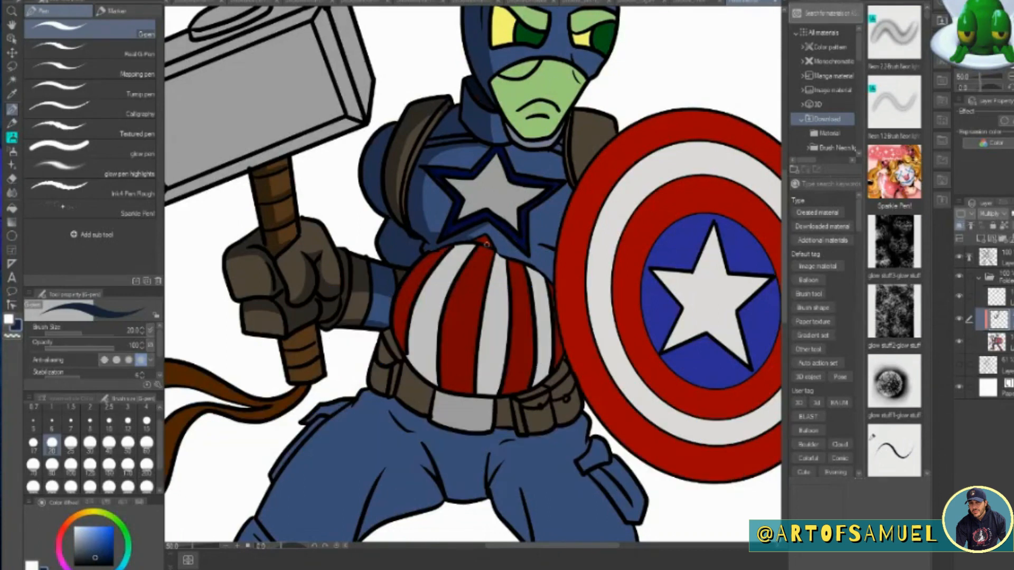
Shade the chest below the star and along the shield side of the torso.
left_click_drag(495, 225, 554, 281)
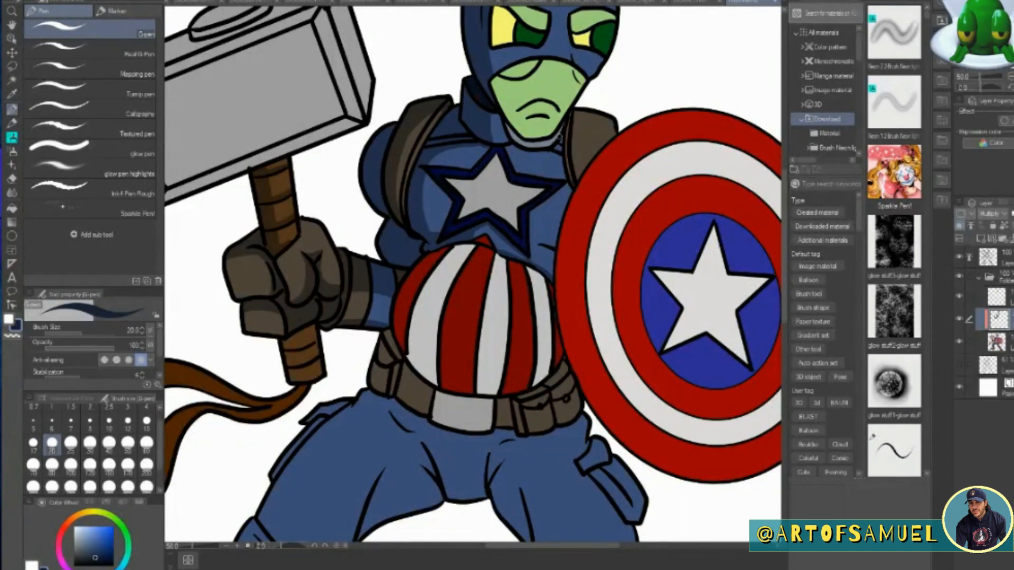
left_click_drag(562, 141, 568, 191)
left_click_drag(530, 238, 555, 240)
mouse_move(572, 188)
left_mouse_down()
mouse_move(536, 259)
mouse_move(555, 272)
mouse_move(503, 243)
left_mouse_up()
mouse_move(524, 161)
left_mouse_down()
mouse_move(515, 149)
mouse_move(525, 173)
mouse_move(563, 180)
left_mouse_up()
Add curved shadow strokes along the red and white stripes of the belly.
mouse_move(428, 178)
left_mouse_down()
mouse_move(443, 231)
mouse_move(399, 330)
mouse_move(439, 244)
mouse_move(408, 362)
left_mouse_up()
left_click_drag(467, 263, 443, 388)
mouse_move(499, 256)
left_mouse_down()
mouse_move(490, 282)
mouse_move(481, 386)
mouse_move(515, 316)
mouse_move(506, 388)
left_mouse_up()
left_click_drag(539, 267, 533, 389)
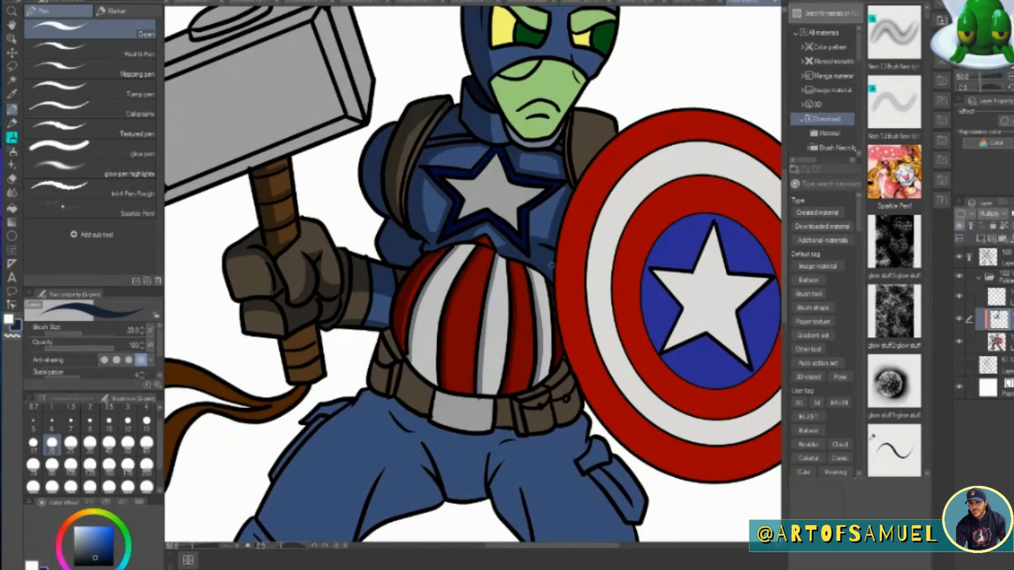
left_click(997, 343)
left_click(12, 94)
left_click(411, 292)
left_click(12, 110)
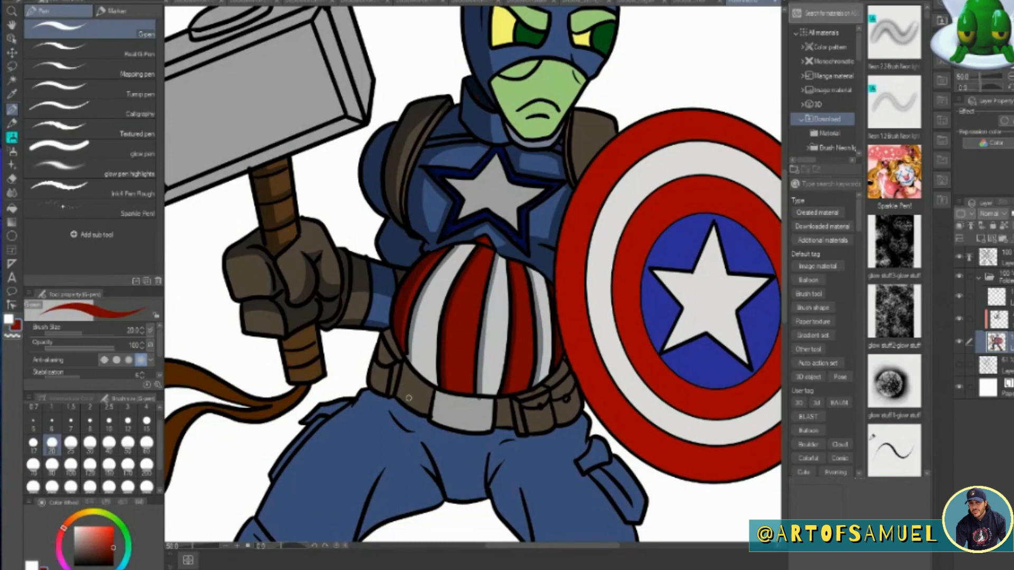
left_click(572, 183, "alt")
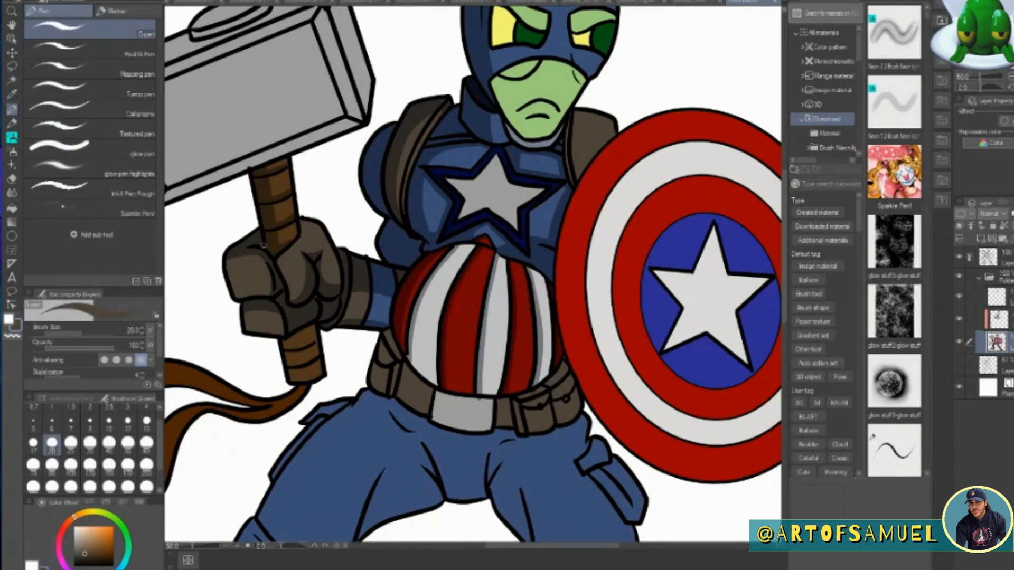
On the Multiply layer, resample the dark blue shadow colour and shade the shield-side shoulder strap with the G-pen at size 30.
left_click(996, 319)
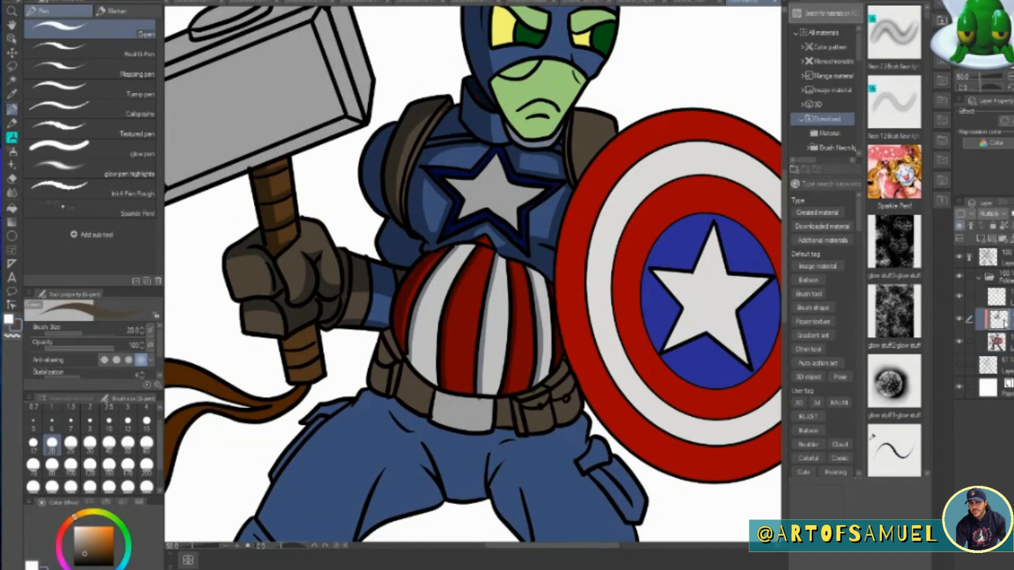
left_click(12, 94)
left_click(339, 267)
left_click(341, 266)
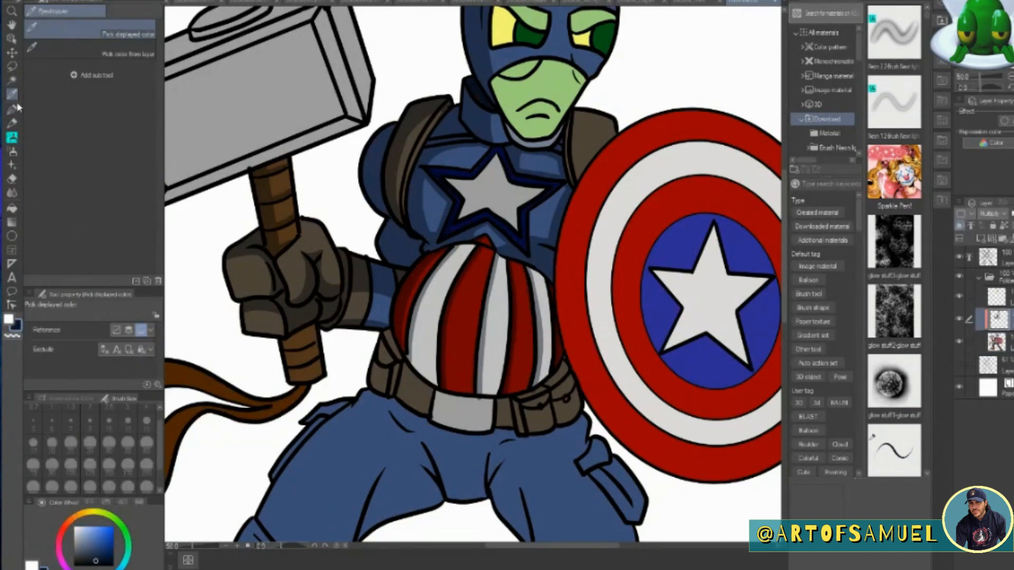
key("p")
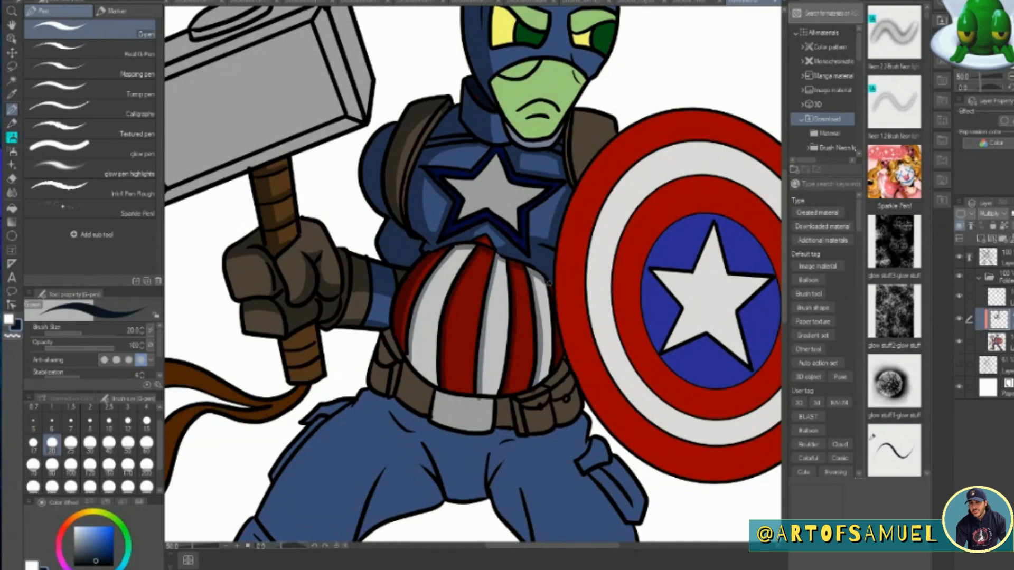
key("bracketright")
key("bracketright")
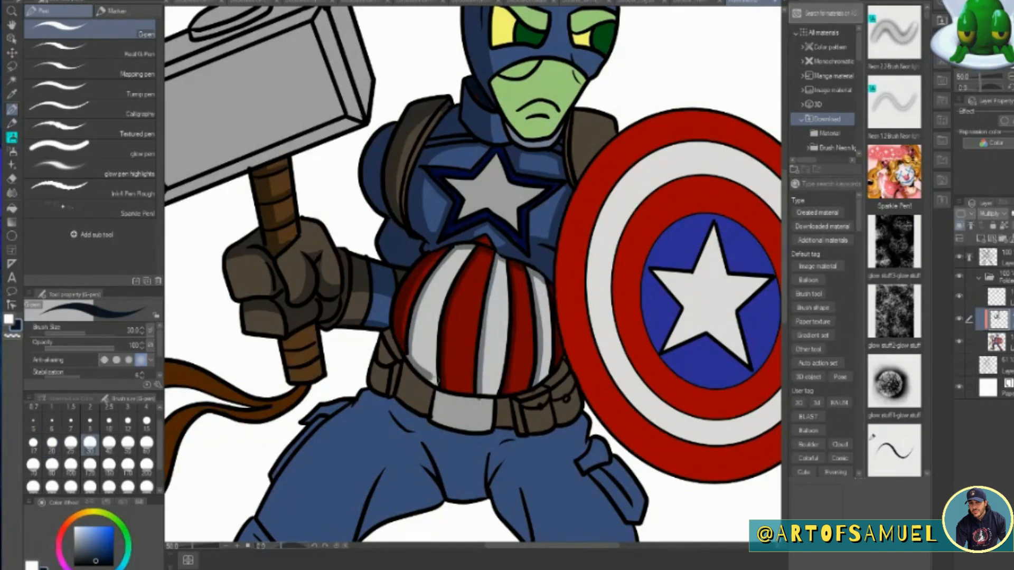
mouse_move(571, 113)
left_mouse_down()
mouse_move(571, 179)
mouse_move(581, 177)
left_mouse_up()
Shade the belt, its pouches and buckle beneath the belly, and add a shadow on the trousers just below the belt.
scroll(731, 332, "down", 5)
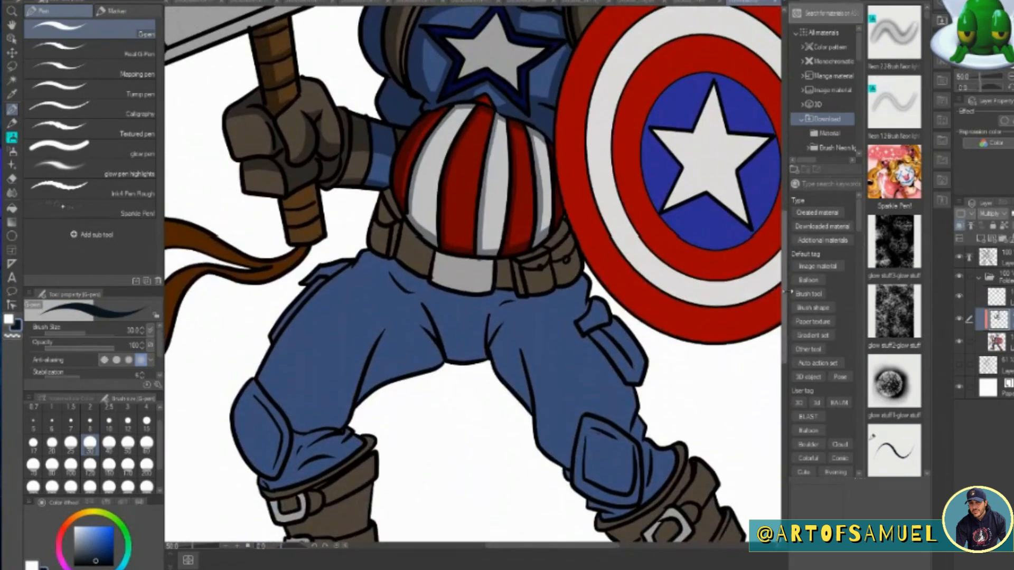
mouse_move(388, 192)
left_mouse_down()
mouse_move(399, 218)
mouse_move(385, 196)
mouse_move(382, 249)
mouse_move(408, 210)
mouse_move(402, 220)
mouse_move(441, 252)
mouse_move(500, 258)
mouse_move(565, 224)
left_mouse_up()
mouse_move(437, 256)
left_mouse_down()
mouse_move(436, 268)
mouse_move(464, 288)
left_mouse_up()
left_click_drag(402, 232, 399, 254)
left_click_drag(497, 259, 496, 284)
left_click_drag(442, 279, 520, 291)
mouse_move(524, 263)
left_mouse_down()
mouse_move(572, 241)
mouse_move(570, 255)
mouse_move(528, 273)
mouse_move(557, 281)
left_mouse_up()
left_click_drag(402, 259, 428, 272)
left_click_drag(495, 259, 492, 283)
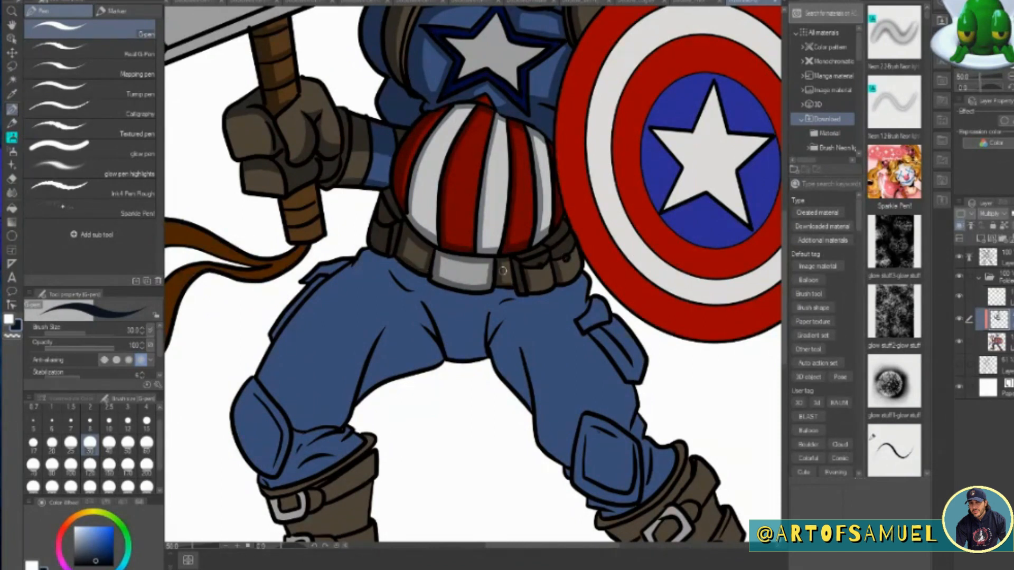
mouse_move(366, 251)
left_mouse_down()
mouse_move(471, 299)
mouse_move(524, 300)
left_mouse_up()
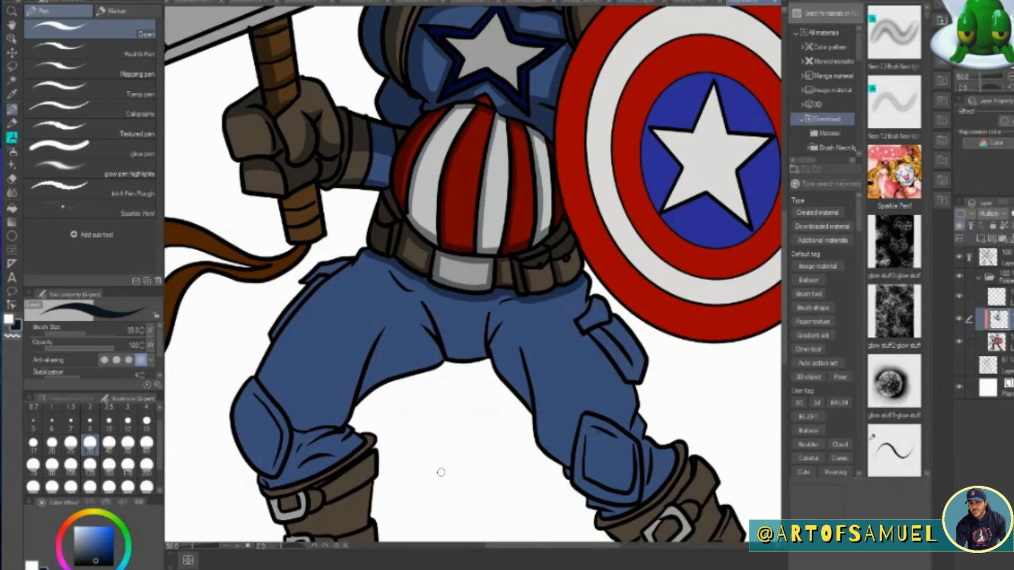
Shade the wrapped end of the hammer handle below the fist.
mouse_move(295, 193)
left_mouse_down()
mouse_move(297, 235)
mouse_move(290, 225)
mouse_move(316, 178)
left_mouse_up()
left_click_drag(298, 225, 318, 221)
left_click_drag(304, 210, 321, 201)
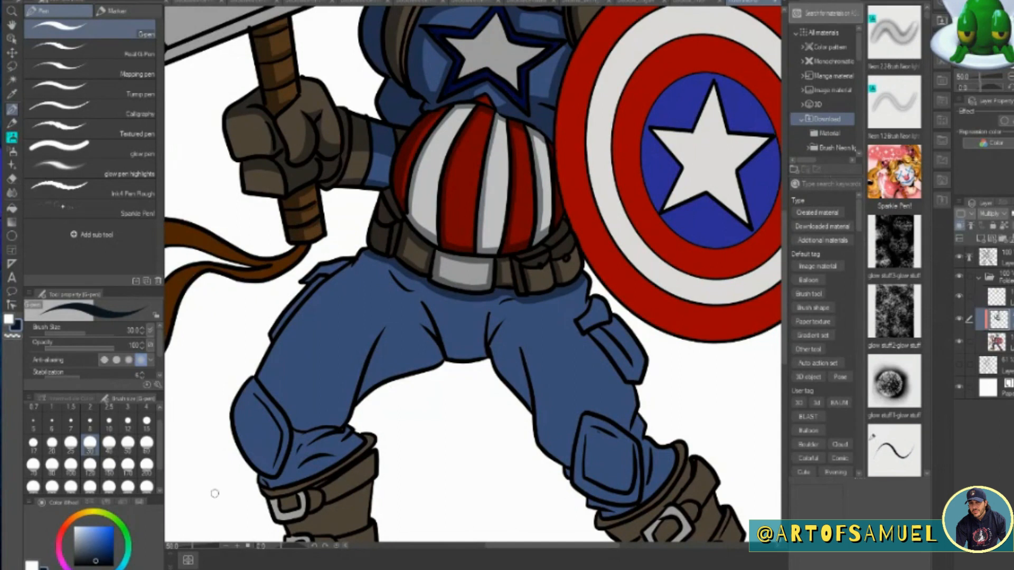
Paint a broad shadow along the outer edge of the hammer-side leg, covering the outer thigh and knee pad.
scroll(214, 494, "down", 3)
mouse_move(320, 129)
left_mouse_down()
mouse_move(271, 193)
mouse_move(345, 112)
mouse_move(293, 199)
mouse_move(263, 330)
left_mouse_up()
mouse_move(248, 239)
left_mouse_down()
mouse_move(260, 332)
mouse_move(244, 293)
mouse_move(309, 161)
left_mouse_up()
left_click_drag(277, 194, 381, 113)
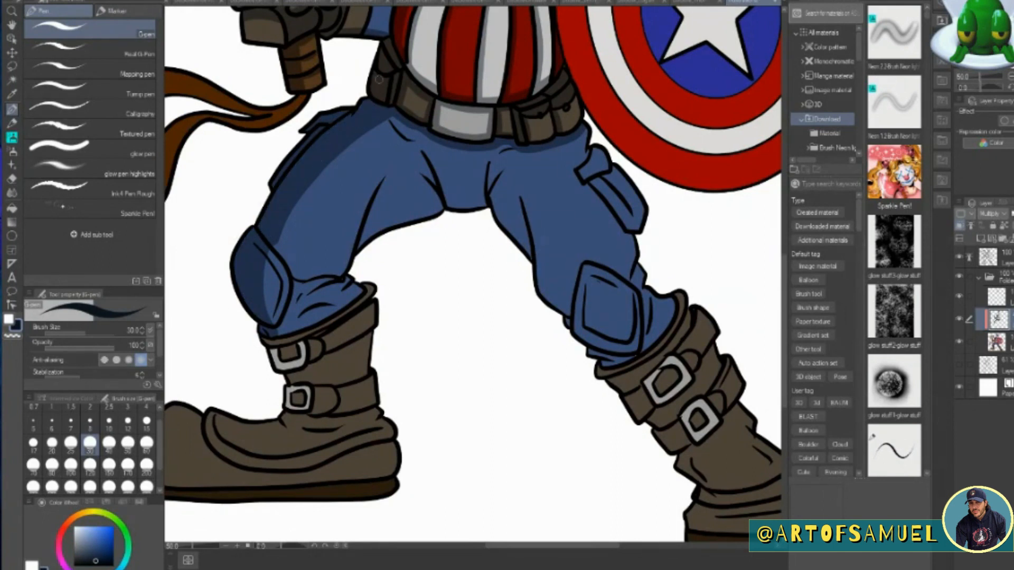
Shade the trouser folds at the crotch, along the hammer-side inner thigh and at the hip.
left_click_drag(421, 152, 443, 195)
mouse_move(425, 152)
left_mouse_down()
mouse_move(447, 203)
mouse_move(484, 202)
left_mouse_up()
mouse_move(344, 268)
left_mouse_down()
mouse_move(381, 200)
mouse_move(360, 246)
left_mouse_up()
mouse_move(388, 175)
left_mouse_down()
mouse_move(423, 218)
mouse_move(430, 184)
mouse_move(434, 201)
left_mouse_up()
left_click_drag(390, 122, 433, 151)
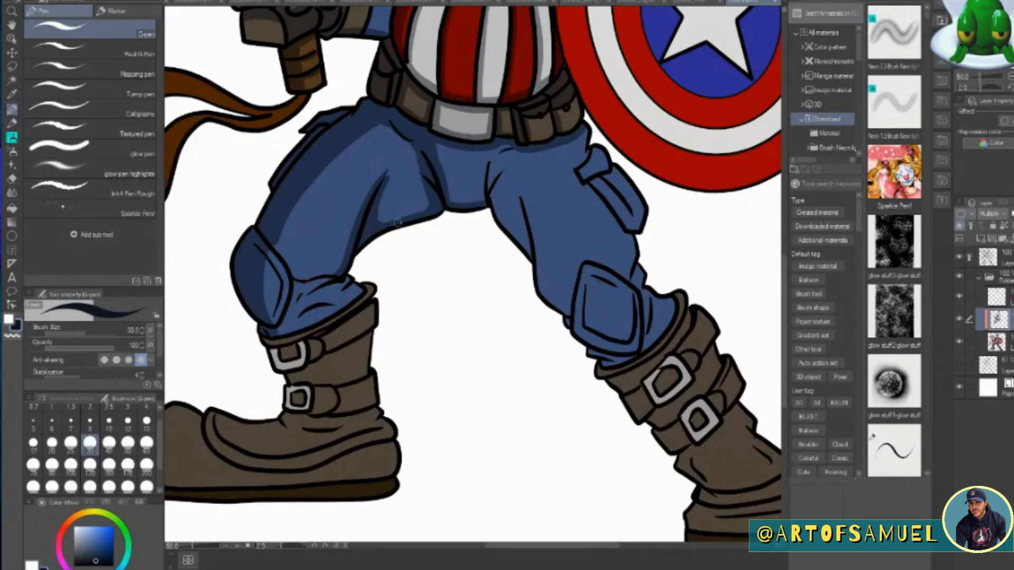
Shade around the hammer-side knee pad and the folds above the boot, and start the shield-side thigh's inner shadow.
left_click_drag(271, 233, 295, 284)
mouse_move(299, 280)
left_mouse_down()
mouse_move(337, 275)
mouse_move(295, 290)
mouse_move(288, 321)
mouse_move(303, 282)
mouse_move(304, 324)
mouse_move(316, 289)
left_mouse_up()
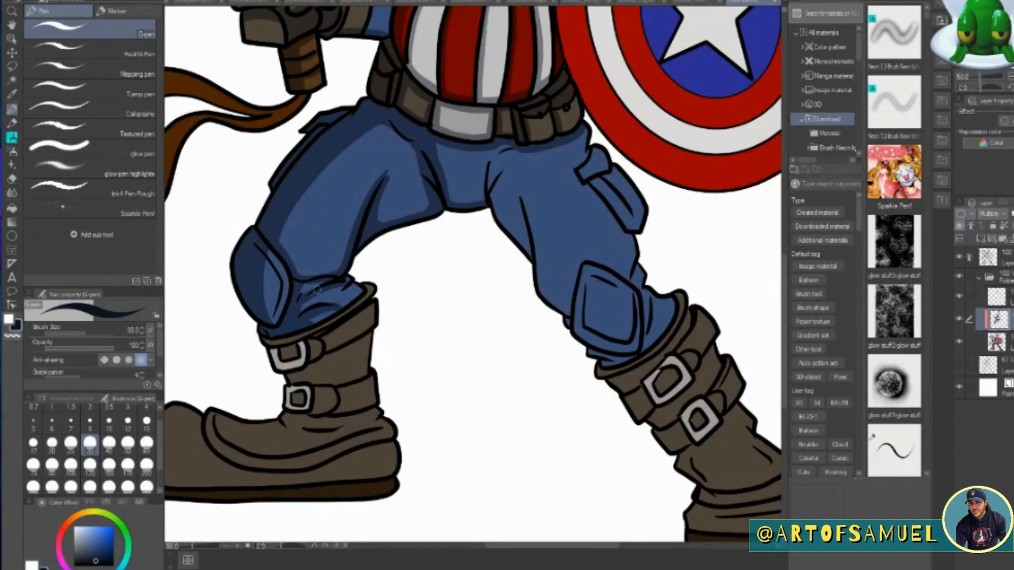
left_click_drag(397, 158, 380, 199)
mouse_move(478, 203)
left_mouse_down()
mouse_move(490, 156)
mouse_move(492, 194)
left_mouse_up()
left_click_drag(289, 243, 364, 205)
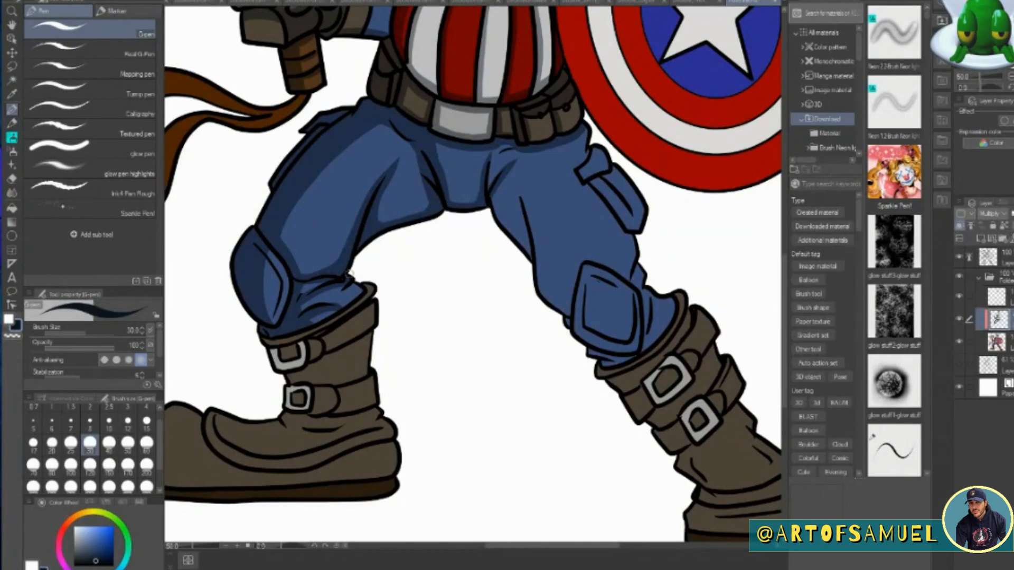
mouse_move(512, 167)
left_mouse_down()
mouse_move(497, 203)
mouse_move(528, 253)
left_mouse_up()
left_click_drag(274, 321, 280, 294)
left_click_drag(262, 244, 284, 295)
Shade the shield-side leg along the thigh pocket, the inner edge, the trouser folds and the knee pad.
mouse_move(586, 126)
left_mouse_down()
mouse_move(584, 172)
mouse_move(632, 227)
left_mouse_up()
mouse_move(588, 167)
left_mouse_down()
mouse_move(623, 150)
mouse_move(571, 173)
mouse_move(648, 254)
mouse_move(616, 335)
mouse_move(639, 274)
mouse_move(649, 332)
mouse_move(683, 311)
mouse_move(647, 338)
mouse_move(664, 306)
mouse_move(660, 274)
left_mouse_up()
mouse_move(523, 195)
left_mouse_down()
mouse_move(539, 281)
mouse_move(581, 289)
mouse_move(581, 259)
mouse_move(545, 291)
mouse_move(564, 308)
left_mouse_up()
left_click_drag(551, 184, 570, 220)
left_click_drag(586, 269, 581, 334)
mouse_move(579, 281)
left_mouse_down()
mouse_move(587, 333)
mouse_move(636, 345)
mouse_move(575, 333)
mouse_move(607, 306)
mouse_move(588, 317)
mouse_move(628, 345)
mouse_move(639, 336)
mouse_move(592, 351)
mouse_move(633, 355)
mouse_move(592, 276)
mouse_move(629, 337)
left_mouse_up()
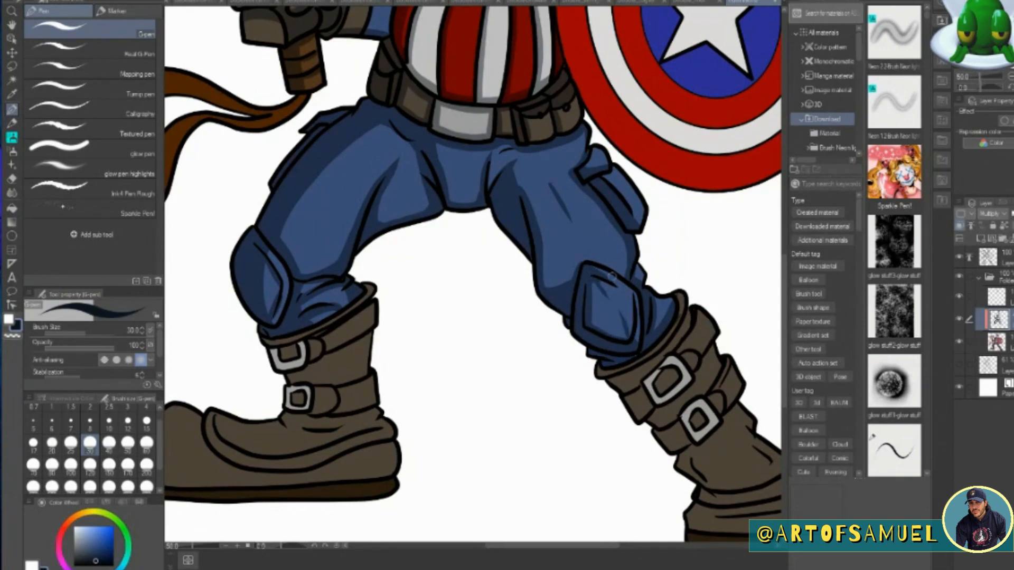
Shade the hammer-side boot's front half, covering the buckles, the shaft and the upturned toe.
left_click_drag(591, 547, 556, 546)
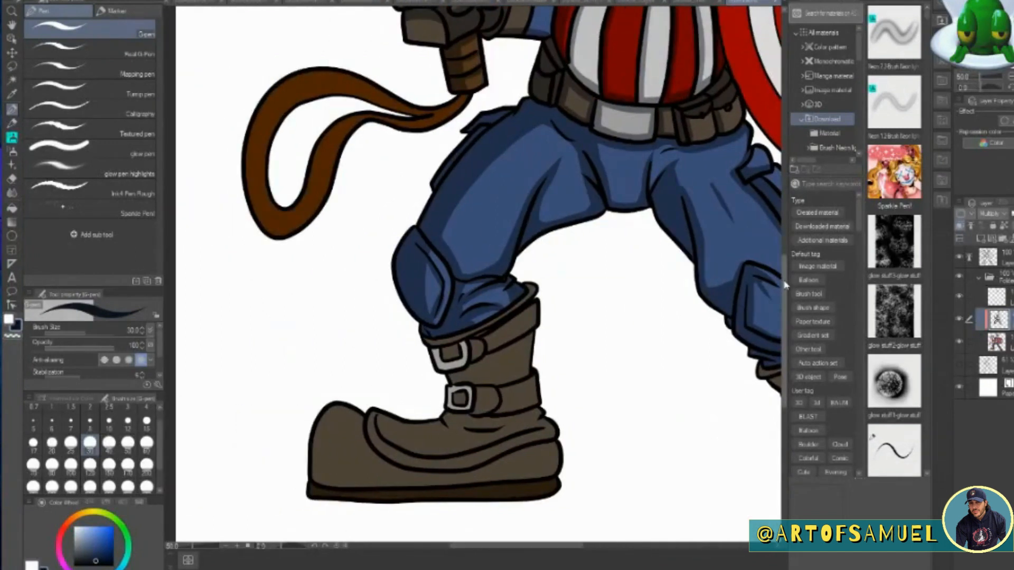
left_click_drag(784, 283, 784, 329)
left_click_drag(427, 178, 498, 157)
mouse_move(451, 195)
left_mouse_down()
mouse_move(438, 209)
mouse_move(446, 192)
left_mouse_up()
mouse_move(499, 162)
left_mouse_down()
mouse_move(472, 296)
mouse_move(364, 331)
mouse_move(376, 281)
mouse_move(320, 306)
left_mouse_up()
left_click_drag(346, 255, 327, 285)
mouse_move(392, 264)
left_mouse_down()
mouse_move(407, 272)
mouse_move(397, 290)
mouse_move(488, 282)
mouse_move(461, 177)
mouse_move(483, 266)
left_mouse_up()
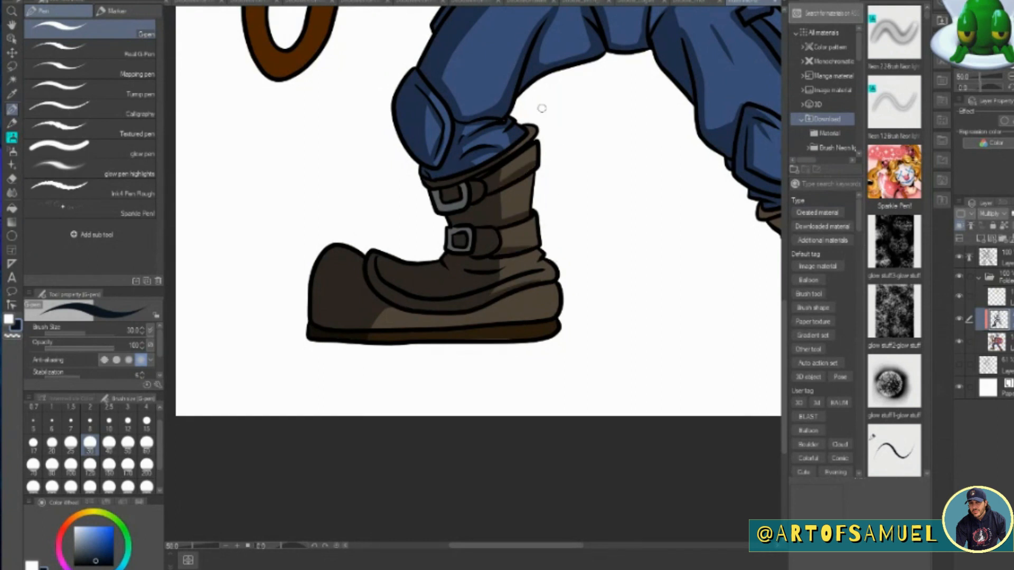
Darken the sole of the hammer-side boot and extend the shadow along the foot's lower side.
mouse_move(399, 312)
left_mouse_down()
mouse_move(377, 327)
mouse_move(554, 322)
left_mouse_up()
left_click_drag(399, 338, 554, 330)
left_click_drag(437, 318, 394, 311)
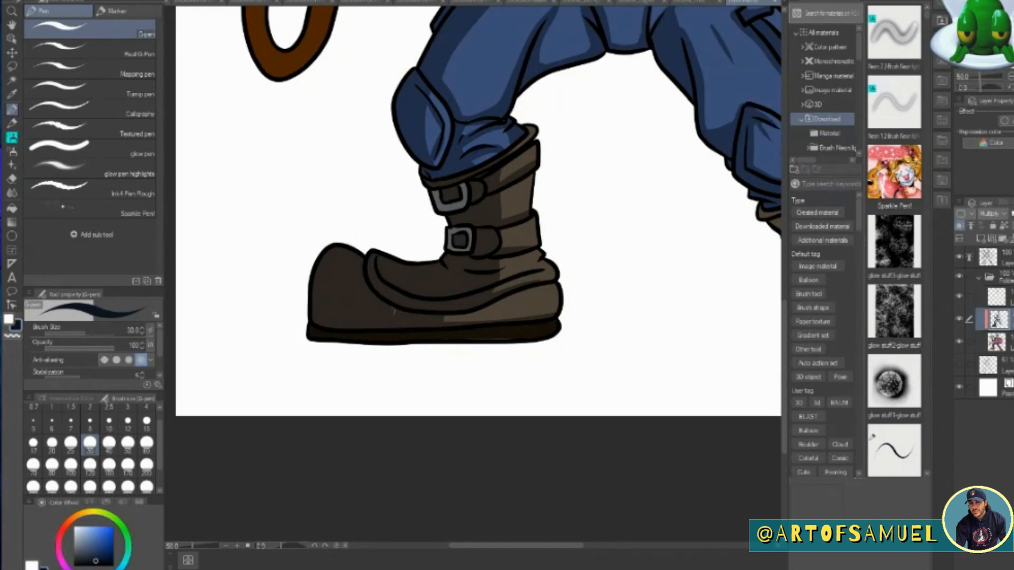
Shade the shield-side boot's straps, shaft creases, front of the foot and sole.
left_click_drag(581, 547, 663, 547)
mouse_move(437, 199)
left_mouse_down()
mouse_move(511, 321)
mouse_move(511, 373)
mouse_move(429, 209)
left_mouse_up()
left_click_drag(525, 330, 569, 320)
left_click_drag(522, 353, 597, 332)
left_click_drag(533, 387, 553, 389)
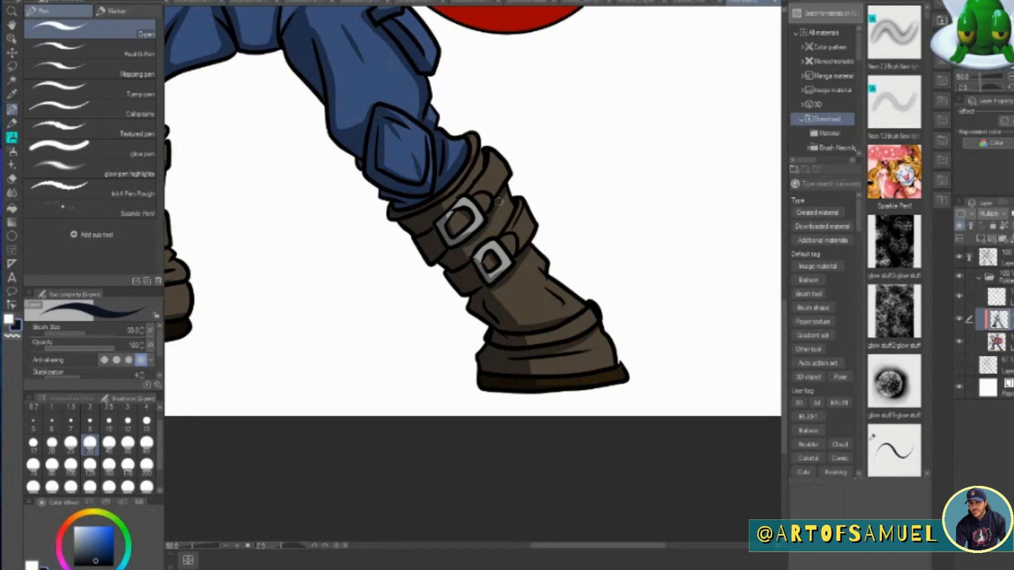
left_click_drag(550, 294, 560, 315)
left_click(996, 342)
left_click(12, 95)
left_click(463, 187)
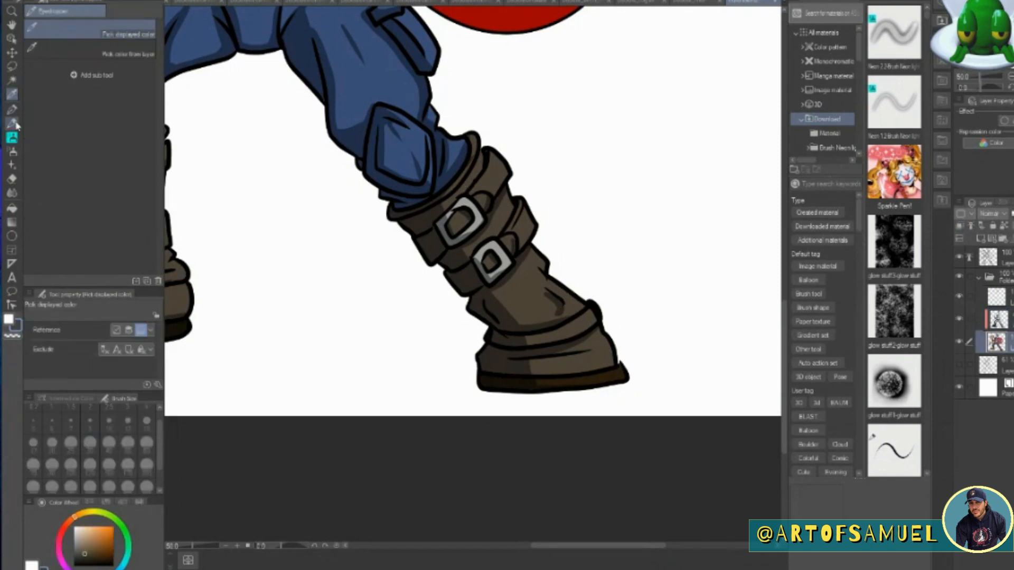
left_click(12, 110)
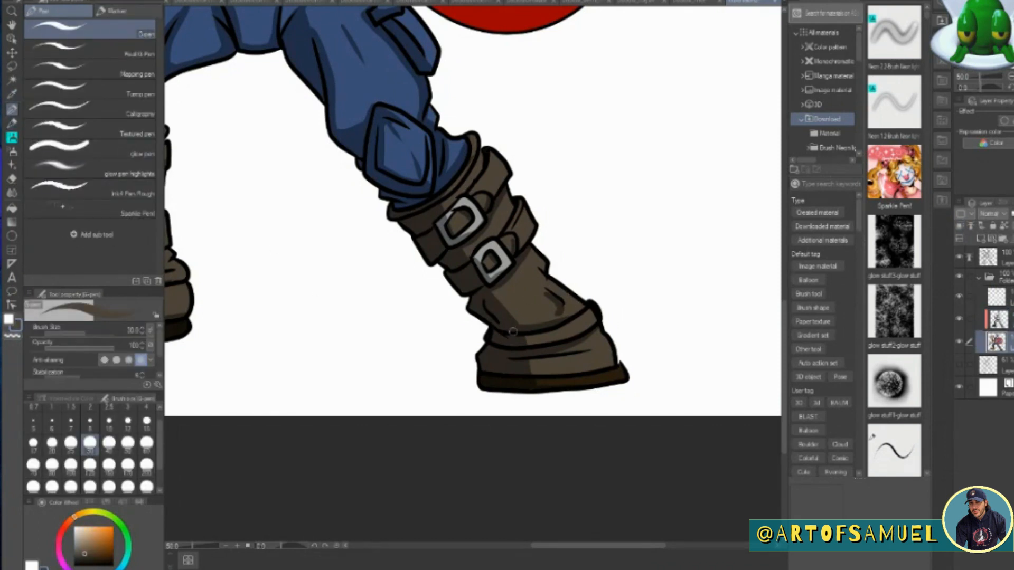
On the Multiply layer, sample a near-black shadow colour from the boot and shade the hammer head's top and bevelled edges.
left_click(225, 546)
left_click_drag(785, 295, 787, 190)
left_click_drag(587, 547, 537, 553)
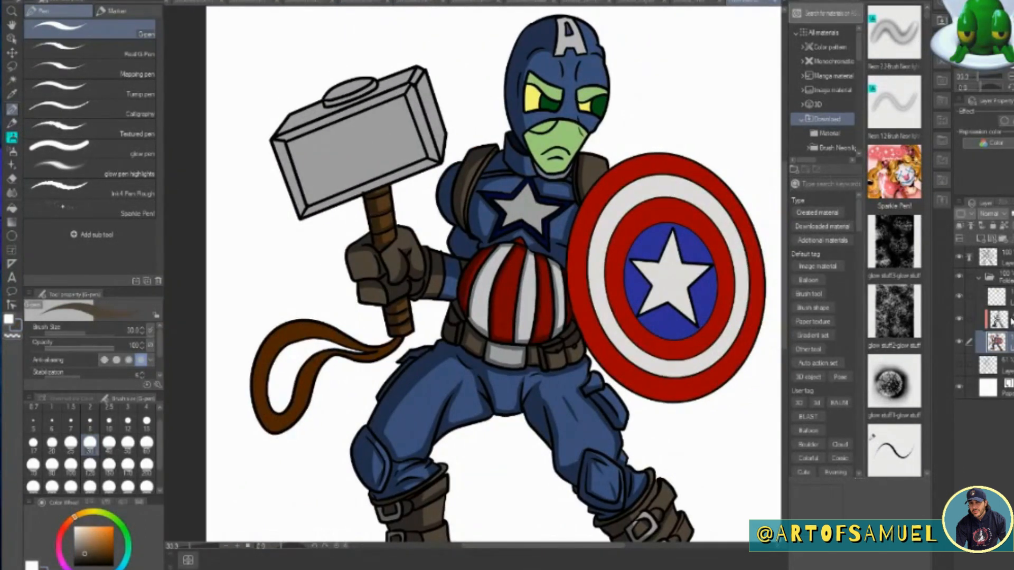
left_click(1010, 321)
left_click(11, 94)
left_click(409, 510)
left_click(12, 110)
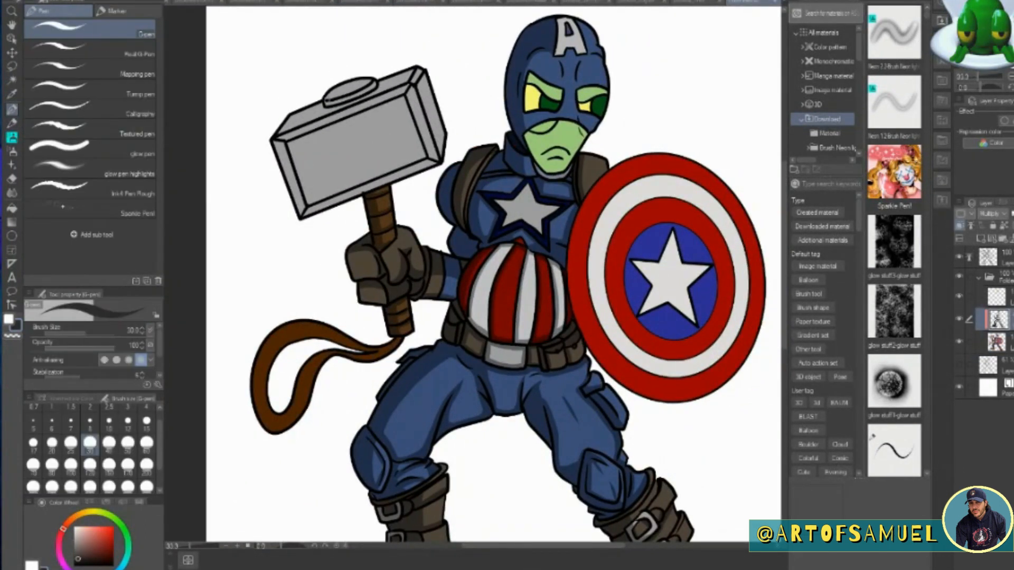
mouse_move(316, 104)
left_mouse_down()
mouse_move(285, 122)
mouse_move(292, 193)
mouse_move(286, 139)
left_mouse_up()
mouse_move(289, 155)
left_mouse_down()
mouse_move(307, 213)
mouse_move(433, 163)
left_mouse_up()
mouse_move(309, 136)
left_mouse_down()
mouse_move(360, 109)
mouse_move(373, 85)
mouse_move(339, 94)
left_mouse_up()
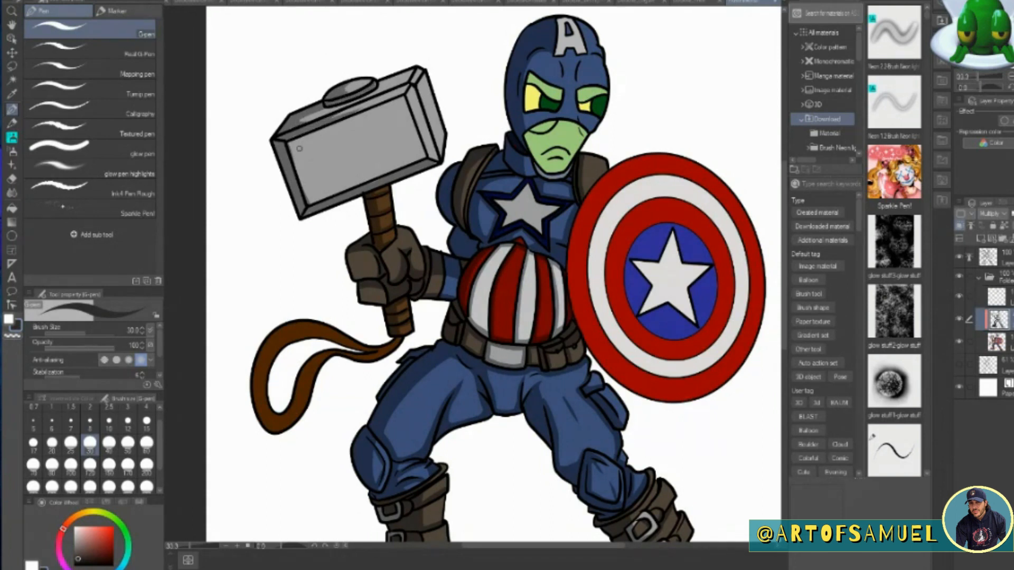
Add worn-metal shadow marks to the hammer head's front face and shade its end face.
mouse_move(299, 150)
left_mouse_down()
mouse_move(303, 185)
mouse_move(320, 189)
left_mouse_up()
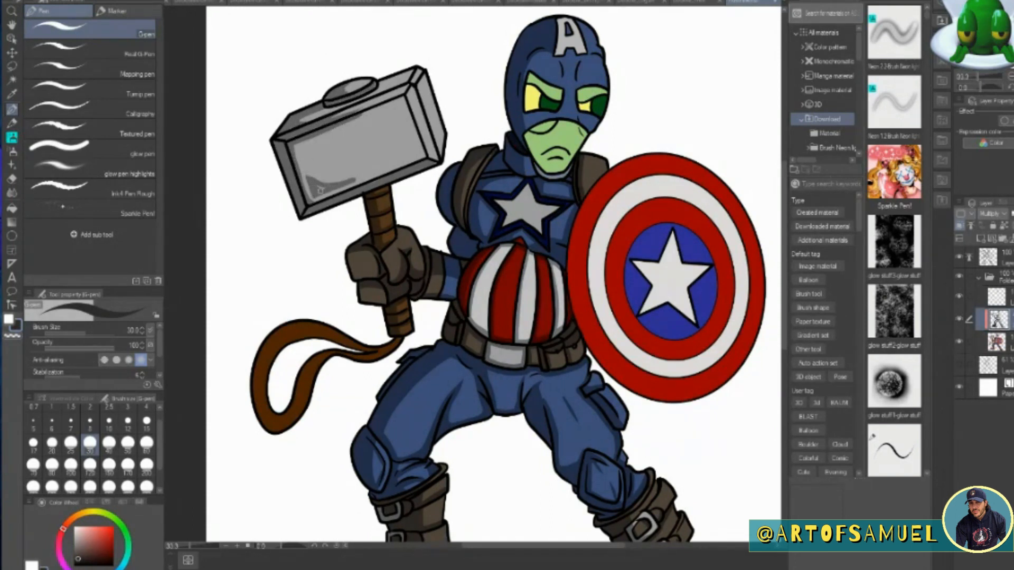
left_click_drag(317, 144, 358, 116)
left_click_drag(311, 142, 302, 159)
left_click_drag(368, 171, 396, 162)
left_click(412, 154)
left_click_drag(413, 85, 429, 135)
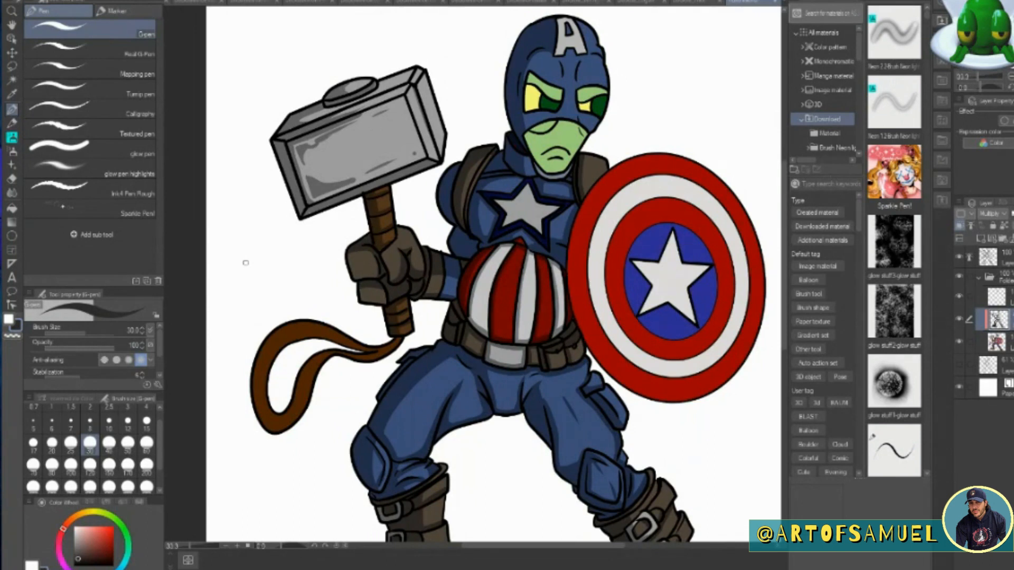
Shade the edges of the shield's outer red ring and blue centre, and add crease lines across its surface.
mouse_move(621, 163)
left_mouse_down()
mouse_move(599, 182)
mouse_move(572, 248)
mouse_move(583, 349)
mouse_move(654, 397)
mouse_move(685, 400)
left_mouse_up()
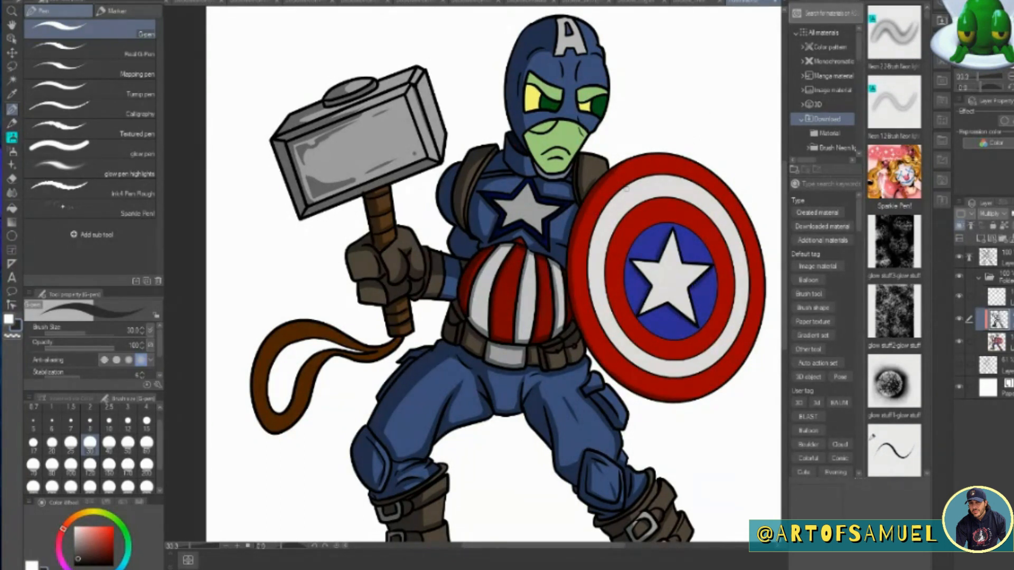
left_click_drag(580, 229, 581, 314)
left_click_drag(689, 405, 693, 357)
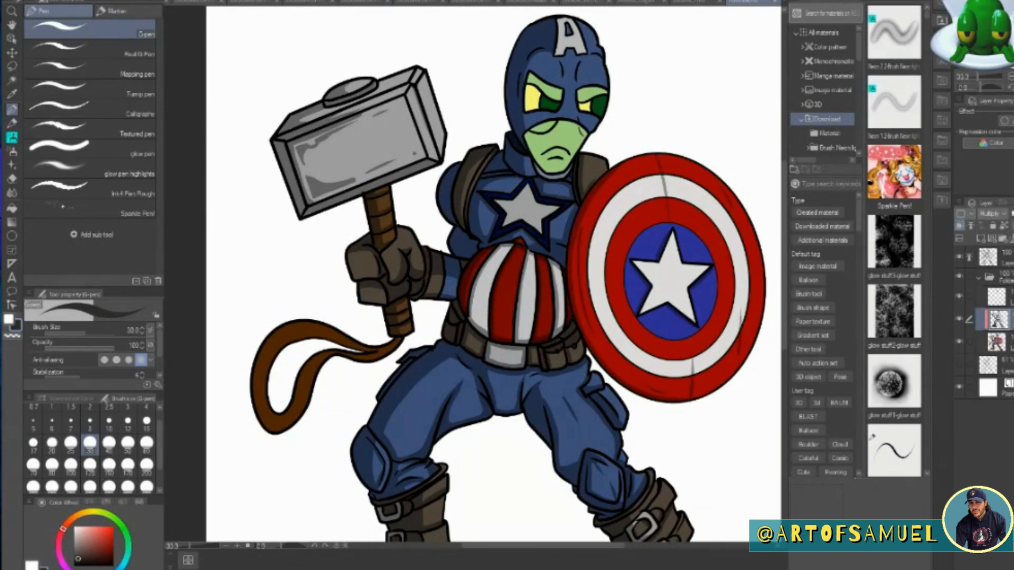
mouse_move(663, 224)
left_mouse_down()
mouse_move(628, 262)
mouse_move(631, 313)
mouse_move(692, 334)
left_mouse_up()
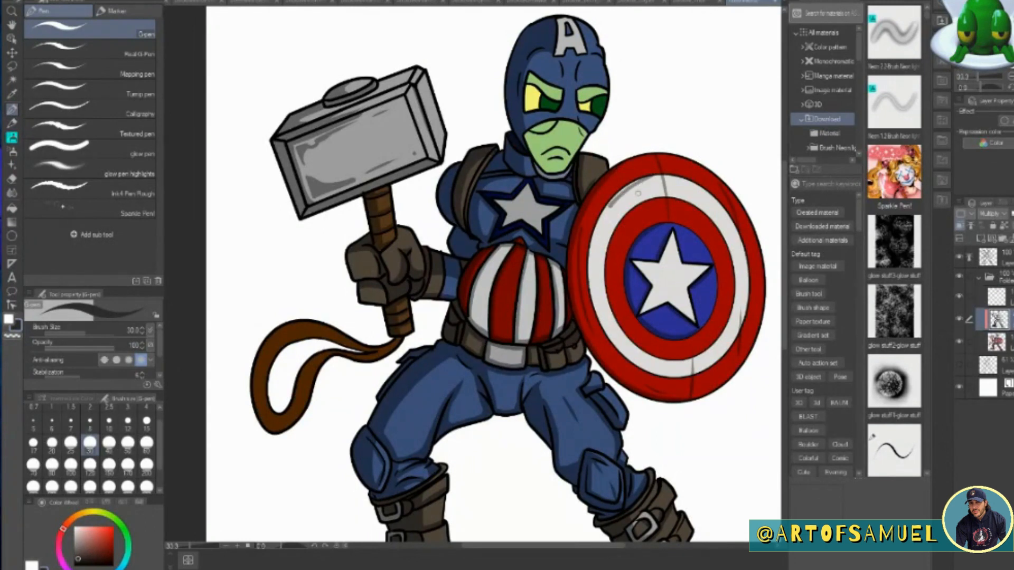
Shade the rims of the shield's white ring and inner red ring, and erase stray shadow along the lower part.
mouse_move(596, 225)
left_mouse_down()
mouse_move(589, 306)
mouse_move(608, 339)
mouse_move(647, 369)
mouse_move(689, 379)
left_mouse_up()
mouse_move(664, 200)
left_mouse_down()
mouse_move(623, 221)
mouse_move(608, 285)
mouse_move(615, 316)
mouse_move(650, 351)
left_mouse_up()
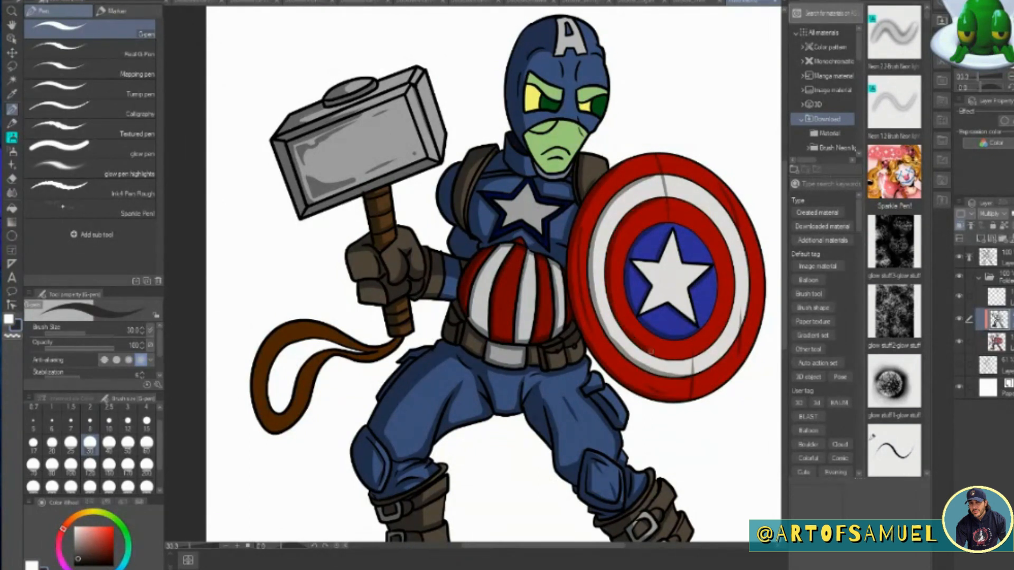
key("e")
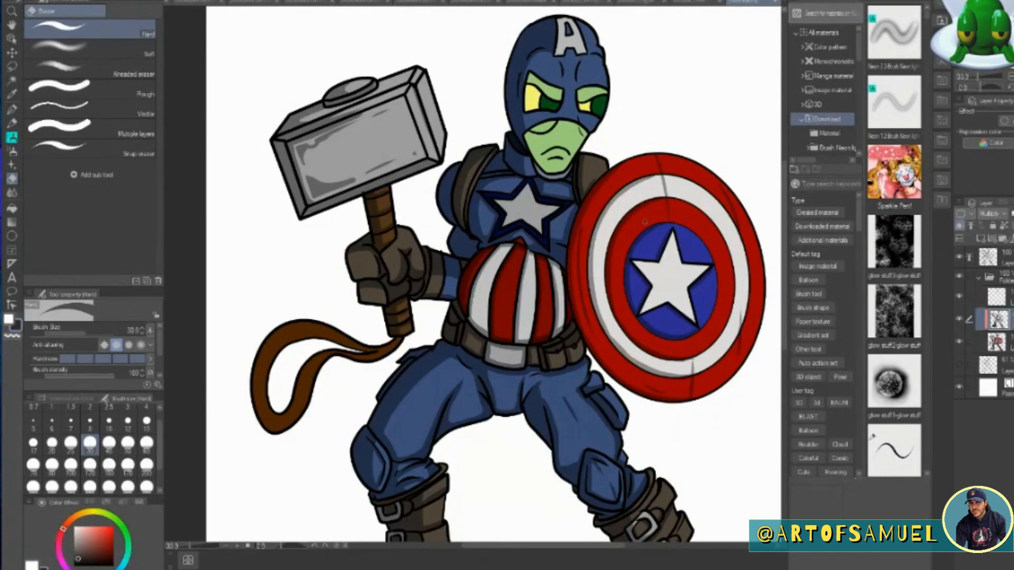
mouse_move(611, 331)
left_mouse_down()
mouse_move(650, 368)
mouse_move(685, 372)
left_mouse_up()
Add a new layer above the face colours, clip it to the layer below and set its blending mode to Multiply.
left_click(996, 297)
left_click(980, 238)
left_click(959, 226)
left_click(992, 214)
left_click(995, 255)
Sample the green from the face and shade the eye area, muzzle and mouth with the G-pen.
left_click(12, 94)
left_click(543, 83)
left_click(12, 110)
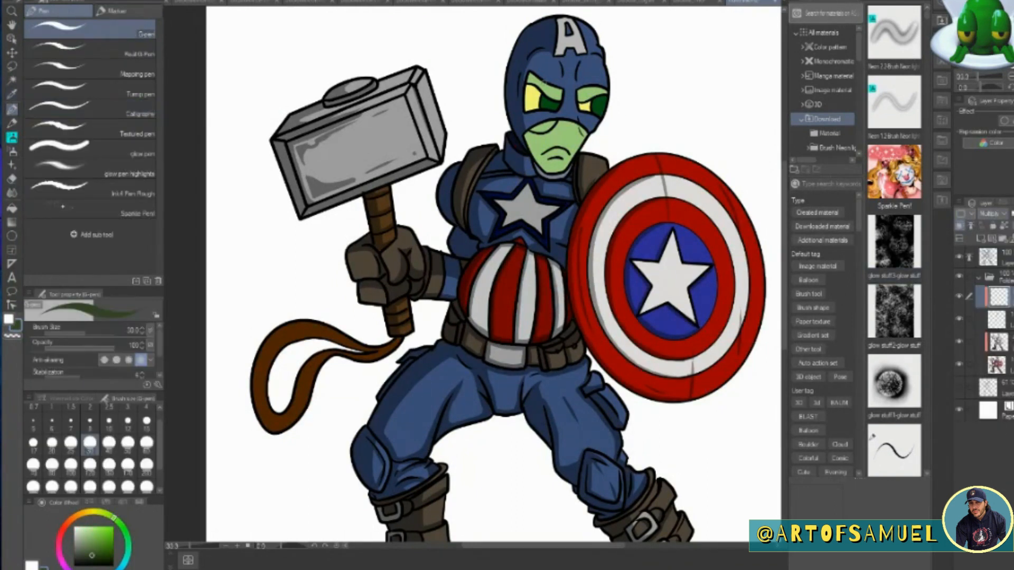
mouse_move(538, 79)
left_mouse_down()
mouse_move(528, 104)
mouse_move(529, 161)
mouse_move(589, 136)
left_mouse_up()
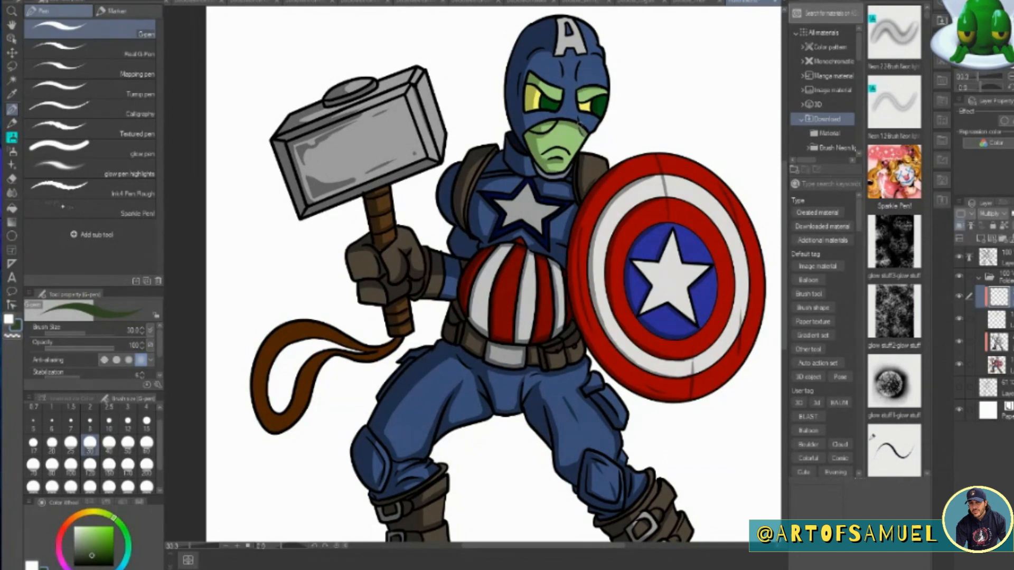
On the costume's Multiply layer, sample the mask's blue and shade the brow and the forehead letter A.
left_click(1005, 347)
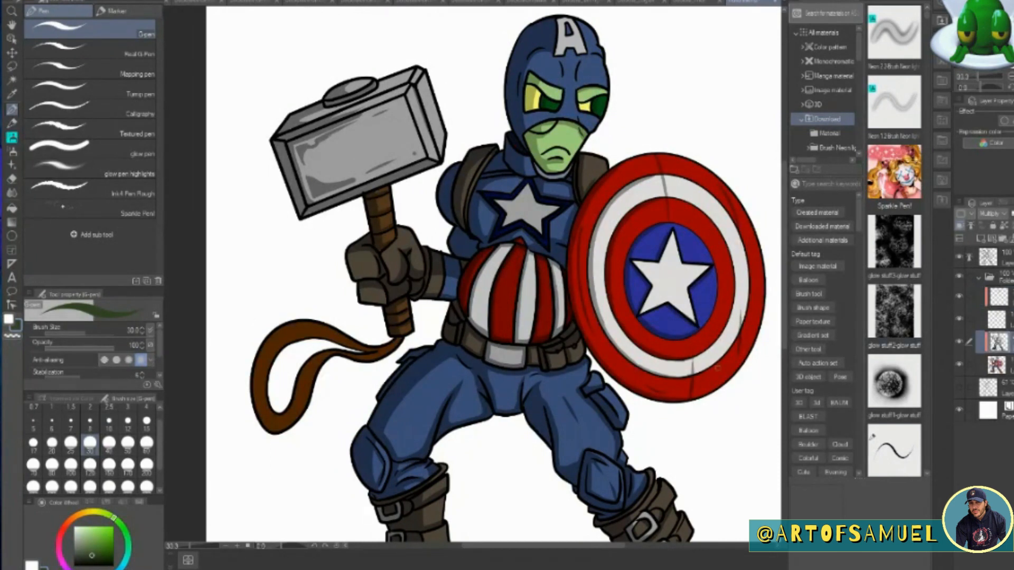
left_click(552, 47, "alt")
left_click_drag(589, 56, 591, 55)
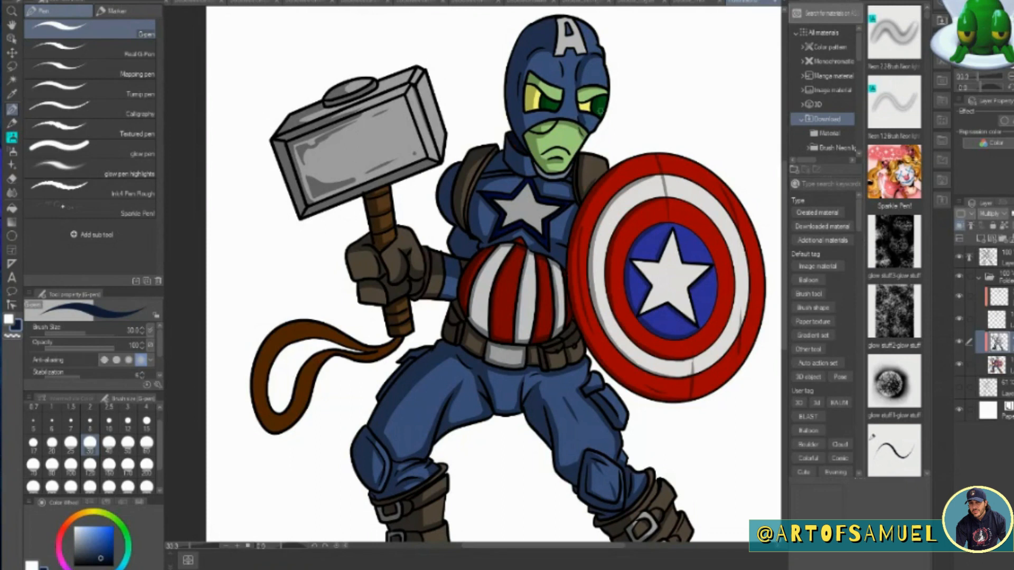
left_click_drag(561, 16, 558, 57)
Switch to the face's shading layer and choose a dark green shadow colour.
left_click(1001, 300)
left_click(122, 526)
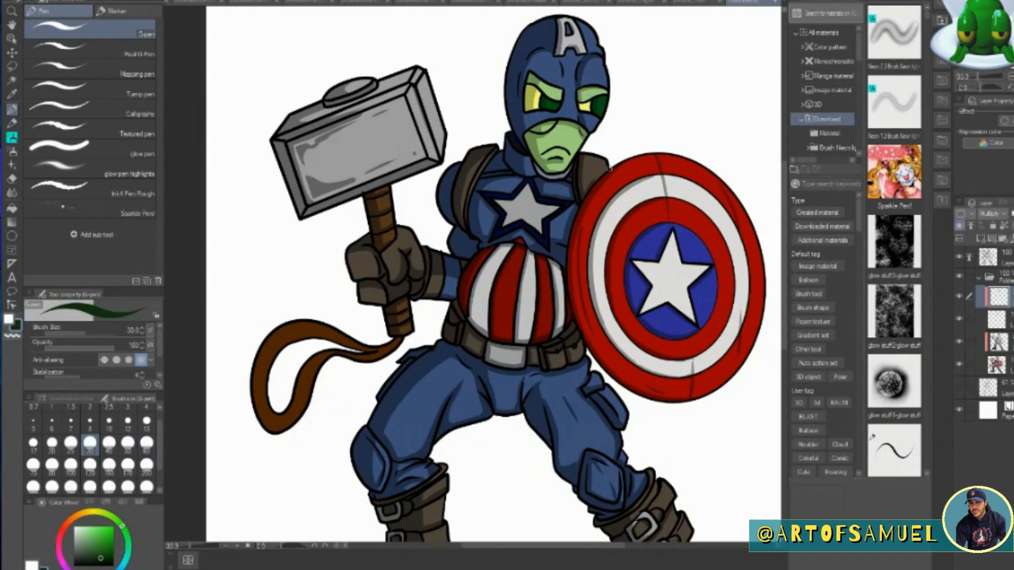
left_click(226, 546)
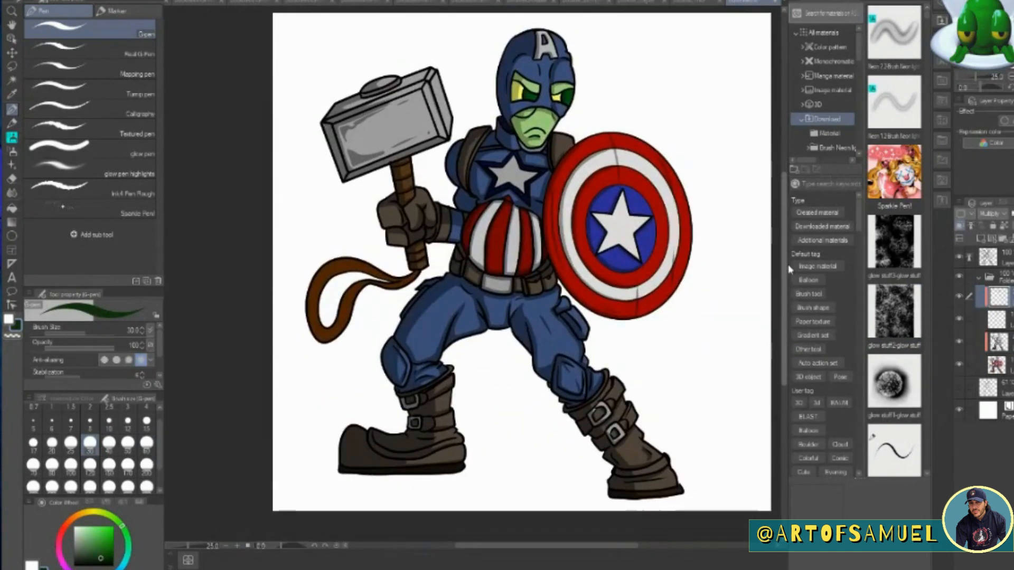
Add a clipped layer above the costume shading and set its blending mode to Lighten.
left_click(998, 342)
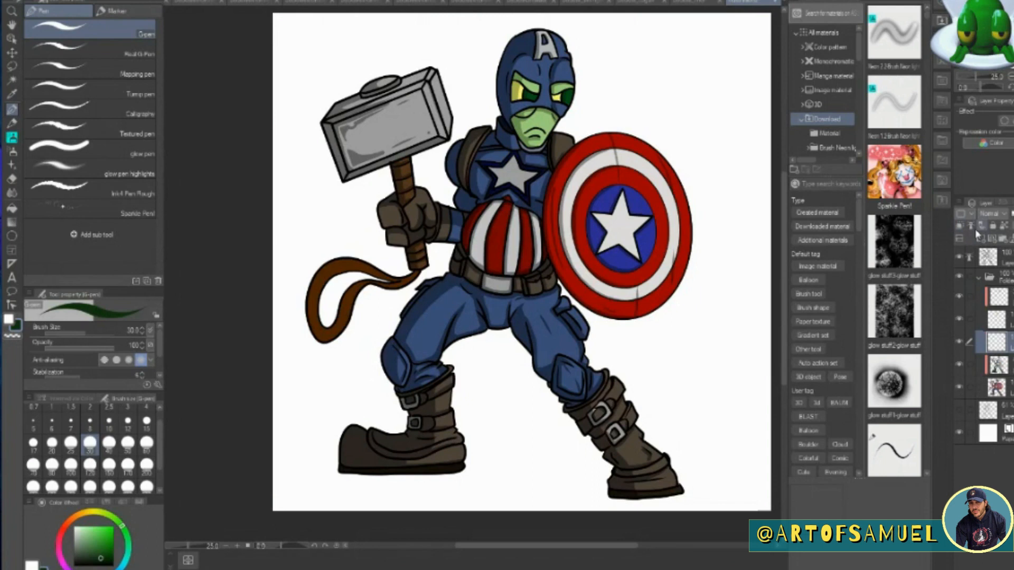
left_click(990, 214)
left_click(1001, 293)
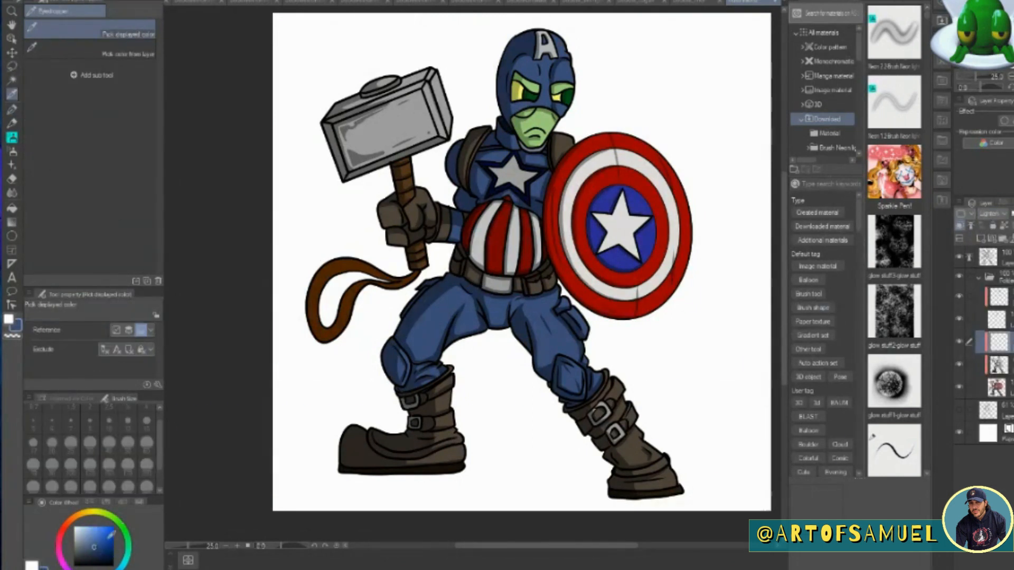
With the G-pen at size 20, paint light blue highlights on the mask's brow, nose and collar.
left_click(237, 546)
left_click(237, 546)
left_click_drag(784, 280, 785, 206)
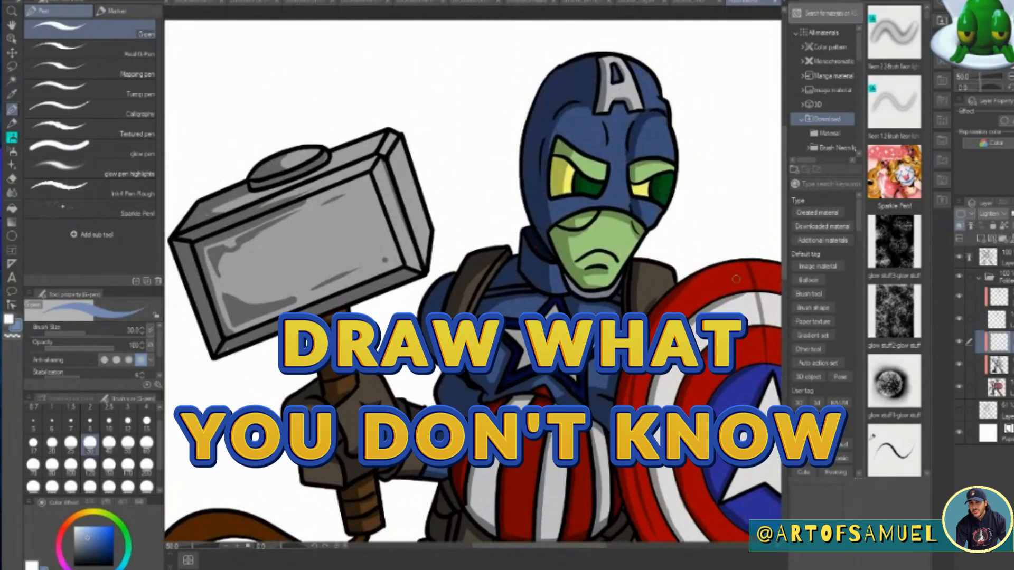
left_click_drag(541, 546, 587, 546)
left_click(51, 444)
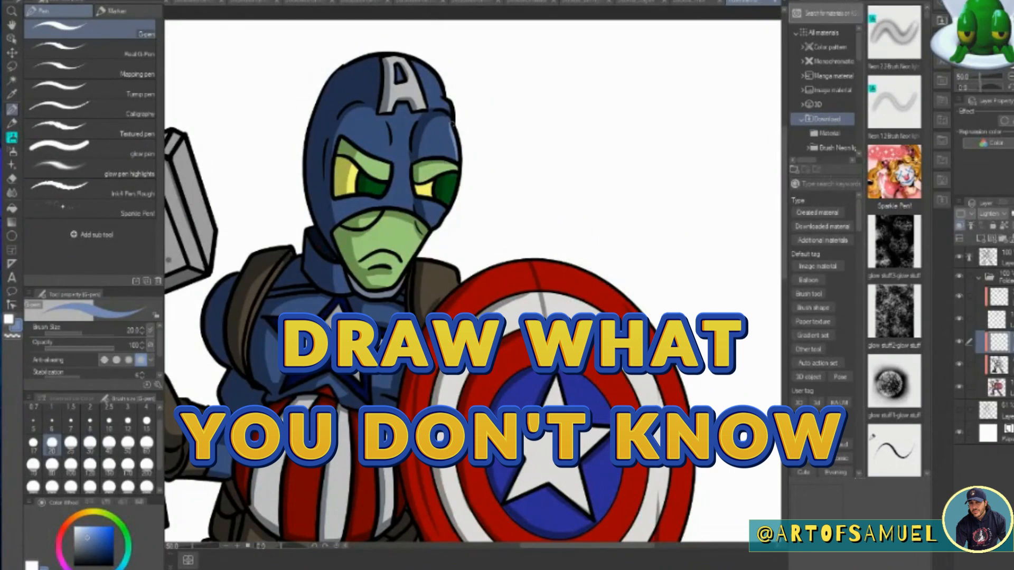
left_click_drag(383, 122, 388, 157)
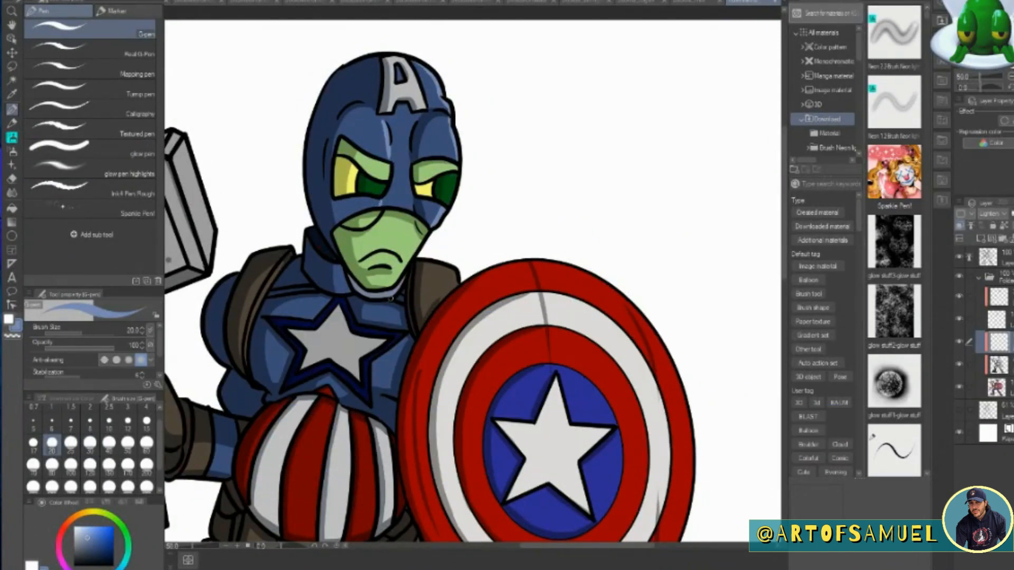
Paint light blue highlights on the knee pads, thighs and fabric folds of both trouser legs.
scroll(382, 354, "down", 10)
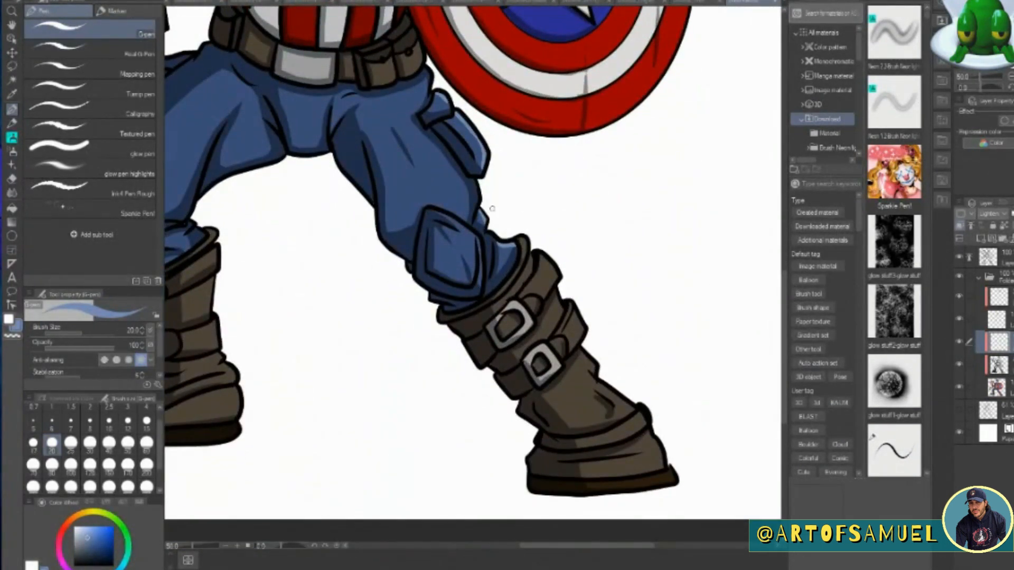
mouse_move(437, 213)
left_mouse_down()
mouse_move(476, 241)
mouse_move(468, 263)
left_mouse_up()
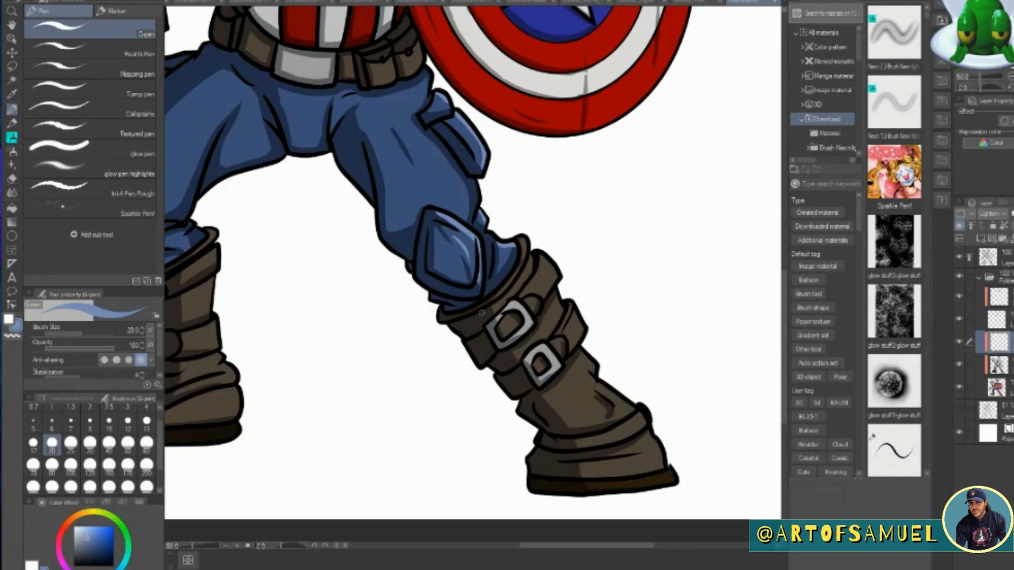
scroll(425, 311, "left", 5)
left_click_drag(333, 211, 393, 121)
left_click_drag(409, 157, 438, 150)
left_click_drag(357, 235, 369, 249)
left_click_drag(292, 197, 296, 263)
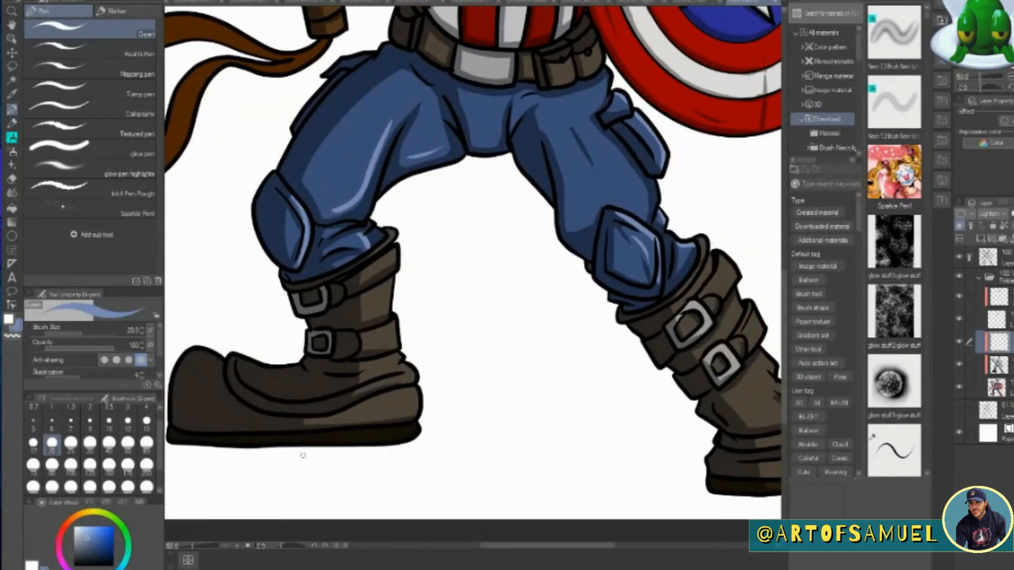
Sample the boot's brown for a lighter tone and highlight both boots' shafts, folds and feet, plus the buckles.
left_click(11, 94)
left_click(375, 265)
key("p")
mouse_move(391, 230)
left_mouse_down()
mouse_move(390, 296)
mouse_move(419, 407)
left_mouse_up()
left_click_drag(547, 546, 618, 546)
mouse_move(374, 240)
left_mouse_down()
mouse_move(417, 279)
mouse_move(420, 312)
left_mouse_up()
mouse_move(440, 357)
left_mouse_down()
mouse_move(501, 420)
mouse_move(532, 479)
left_mouse_up()
left_click_drag(498, 418, 465, 441)
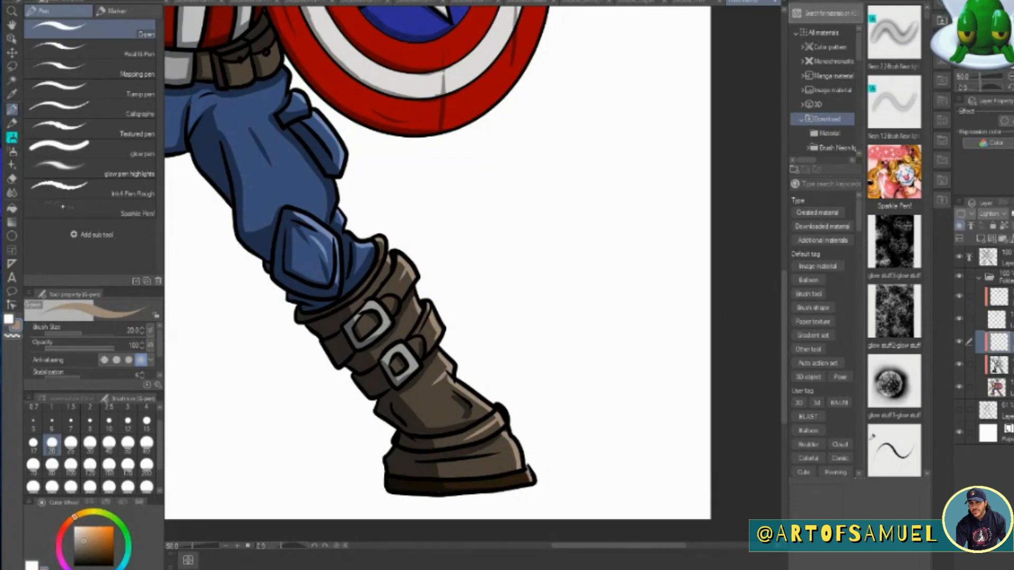
left_click(80, 527)
left_click_drag(374, 303, 417, 366)
Choose a pale highlight colour and add shine to the silver belt buckle, undoing the stray stroke on the belt pouch.
left_click(74, 531)
left_click_drag(783, 348, 780, 284)
left_click_drag(622, 546, 555, 546)
left_click_drag(556, 283, 557, 304)
key("ctrl+z")
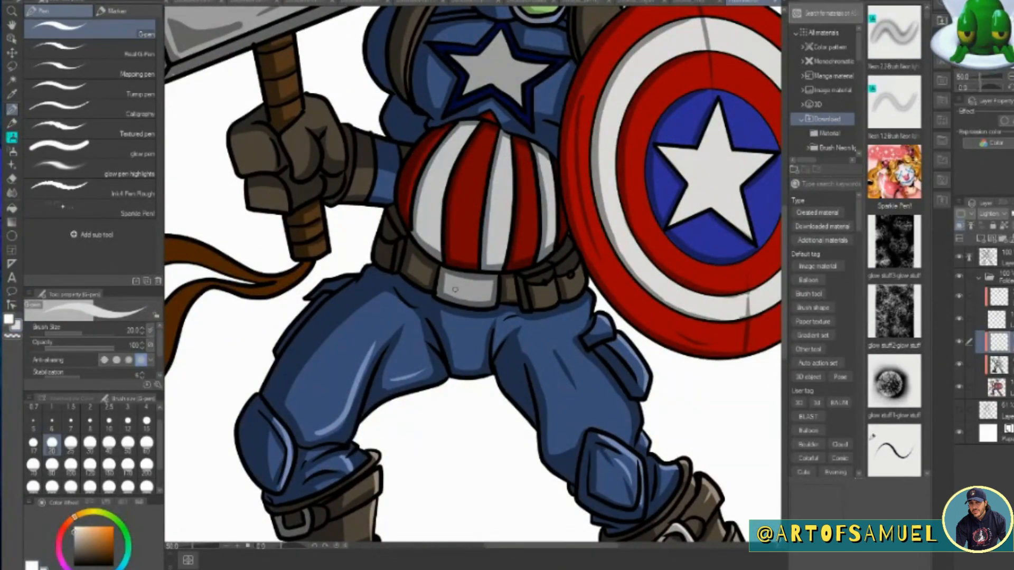
left_click_drag(467, 296, 489, 288)
Highlight the chest star and the belly's white stripes, undoing the first stroke on the star.
mouse_move(500, 33)
left_mouse_down()
mouse_move(509, 61)
mouse_move(541, 67)
mouse_move(518, 105)
left_mouse_up()
key("ctrl+z")
left_click_drag(785, 270, 785, 242)
left_click_drag(509, 226, 502, 350)
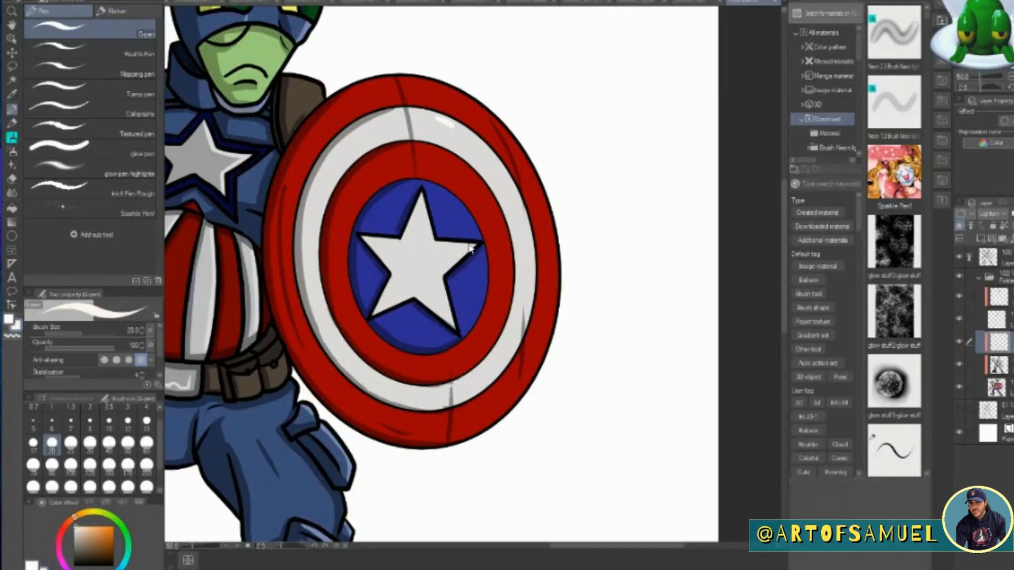
Add pale highlights along the shield's white ring and the edges of its star, undoing the last star stroke.
mouse_move(423, 111)
left_mouse_down()
mouse_move(497, 159)
mouse_move(522, 202)
mouse_move(534, 298)
mouse_move(499, 380)
left_mouse_up()
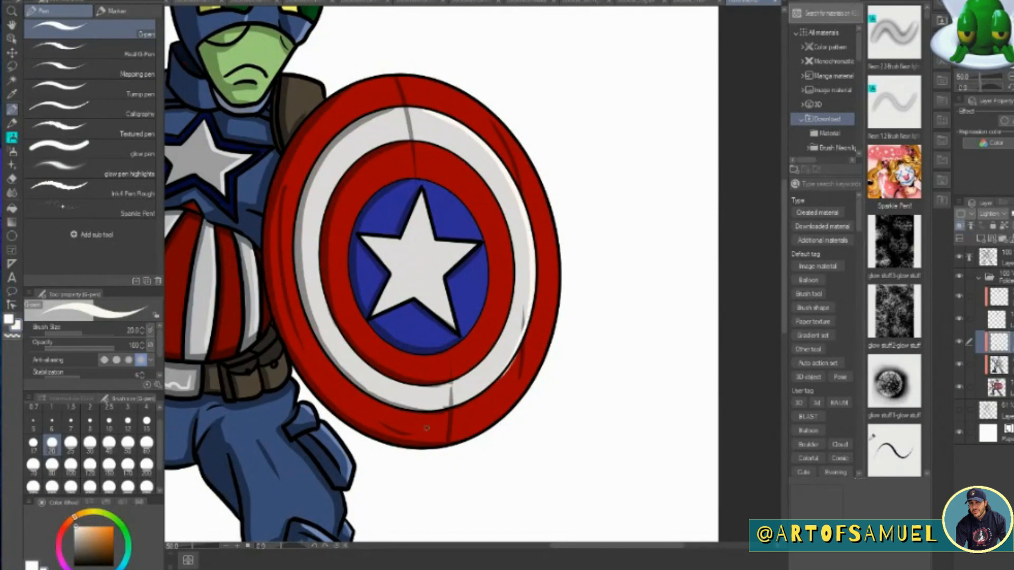
mouse_move(424, 196)
left_mouse_down()
mouse_move(430, 242)
mouse_move(479, 242)
mouse_move(440, 274)
mouse_move(448, 311)
left_mouse_up()
mouse_move(372, 314)
left_mouse_down()
mouse_move(408, 294)
mouse_move(382, 331)
mouse_move(391, 319)
mouse_move(371, 315)
mouse_move(413, 296)
left_mouse_up()
key("ctrl+z")
Paint pale shine on the hammer head's front face and bevelled edges and on the forehead letter A.
left_click_drag(613, 547, 539, 547)
left_click_drag(784, 326, 800, 265)
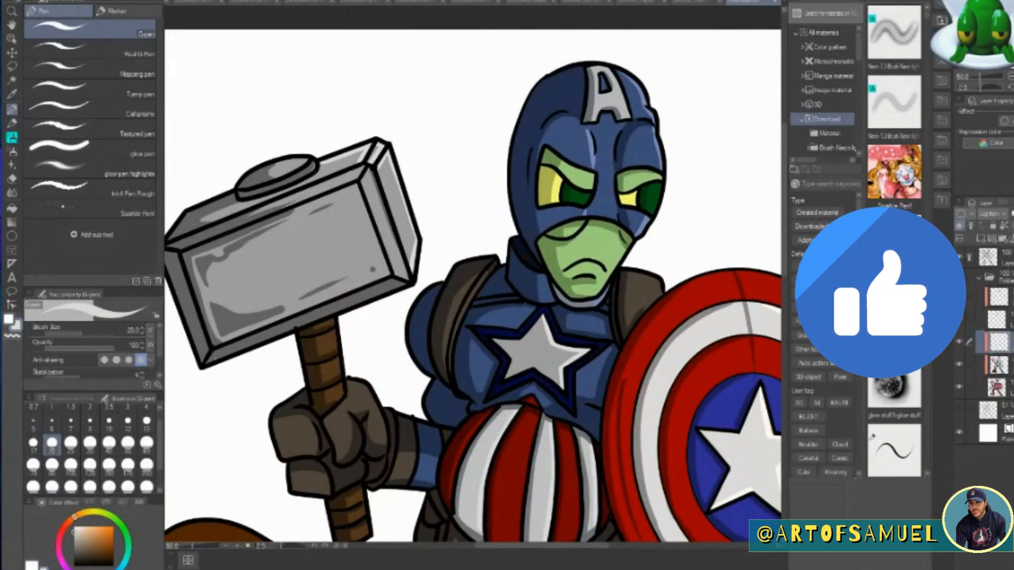
mouse_move(320, 203)
left_mouse_down()
mouse_move(357, 203)
mouse_move(375, 257)
mouse_move(363, 223)
mouse_move(356, 241)
mouse_move(380, 264)
mouse_move(348, 287)
left_mouse_up()
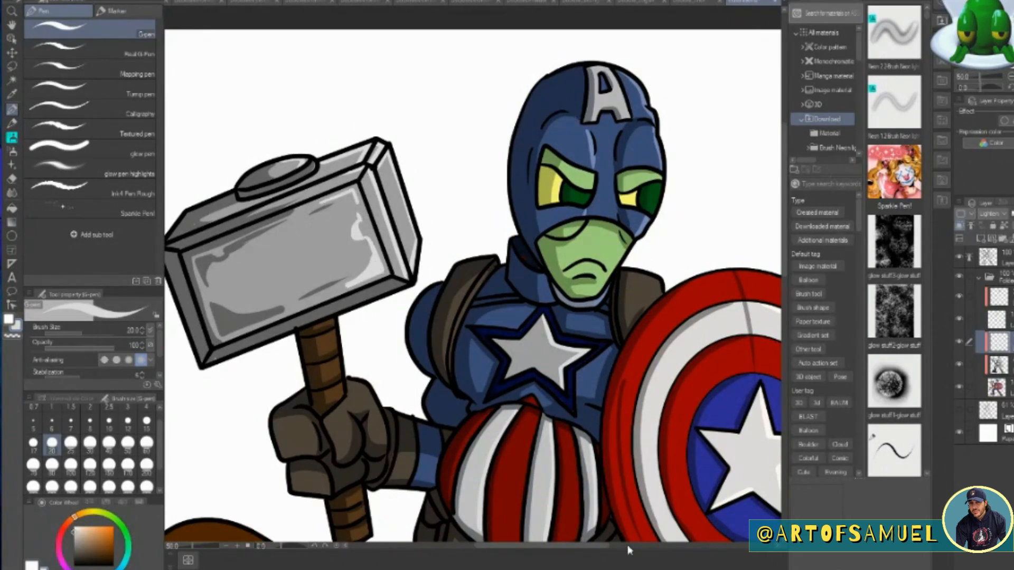
left_click_drag(607, 66, 629, 117)
Sample the brown of the shield-side shoulder strap as the colour for the G-pen highlights.
left_click_drag(785, 249, 785, 303)
left_click_drag(596, 546, 654, 550)
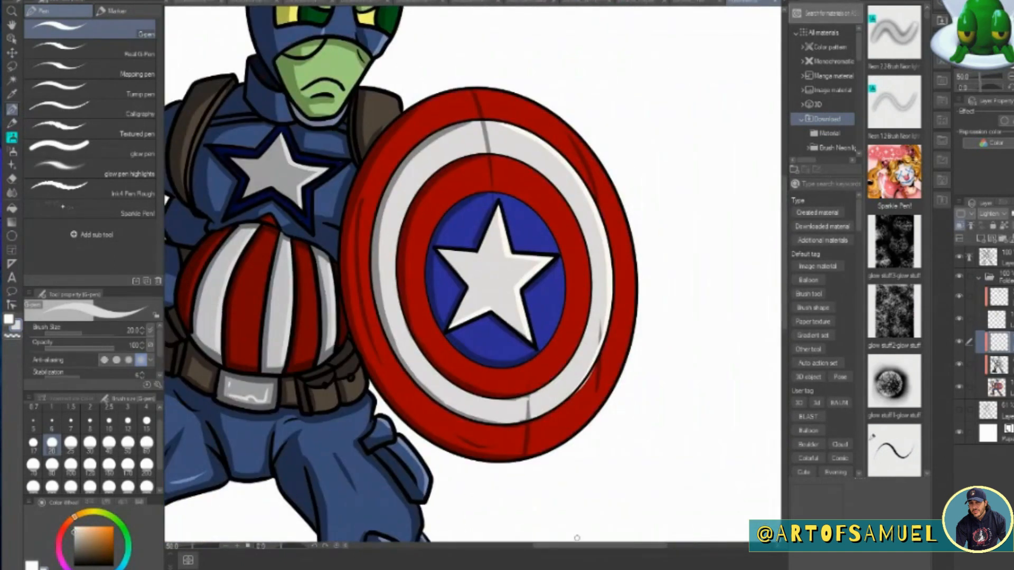
key("e")
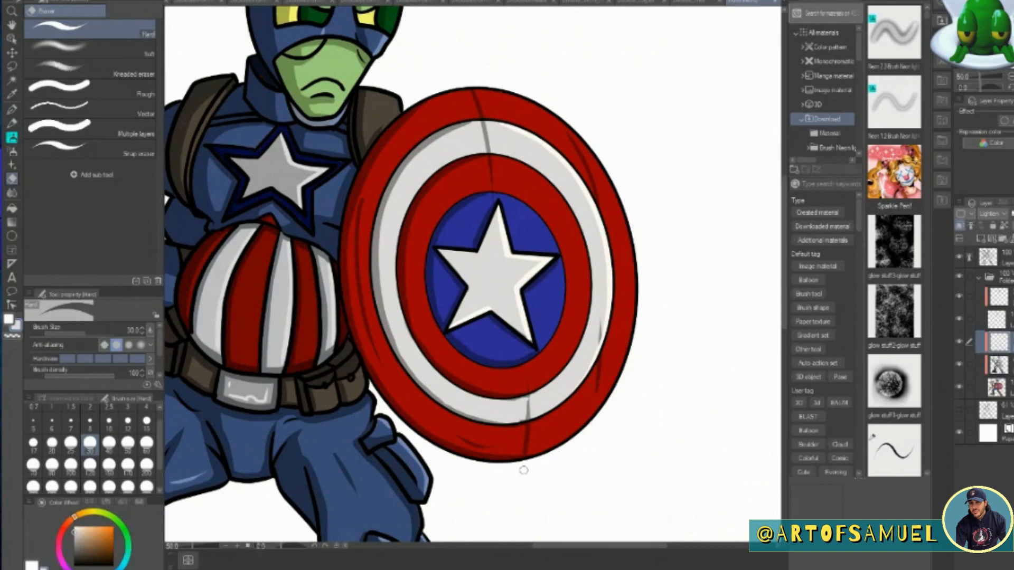
left_click(226, 546)
mouse_move(785, 208)
left_mouse_down()
mouse_move(787, 254)
mouse_move(786, 198)
left_mouse_up()
left_click(11, 94)
left_click(406, 183)
left_click(12, 110)
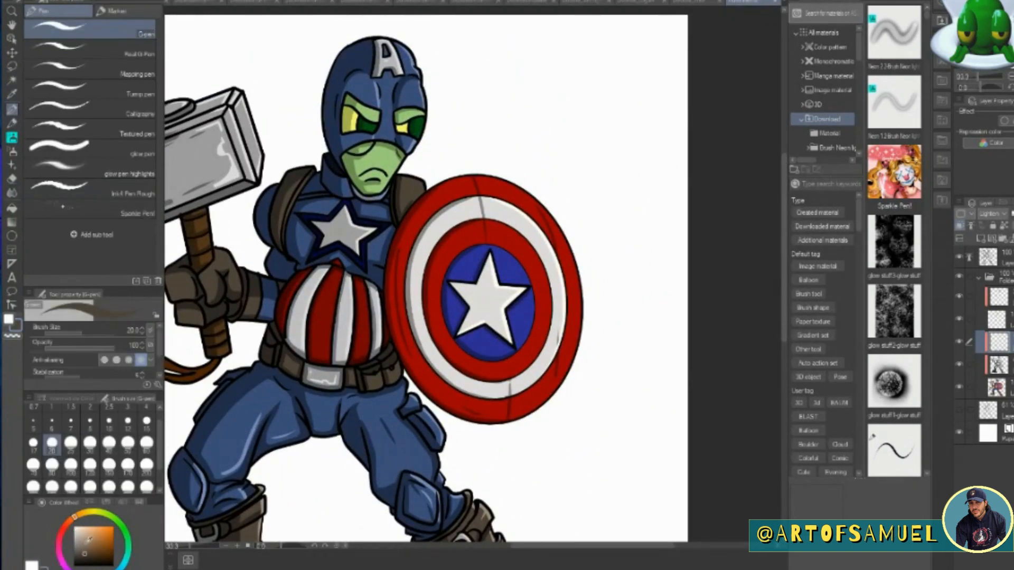
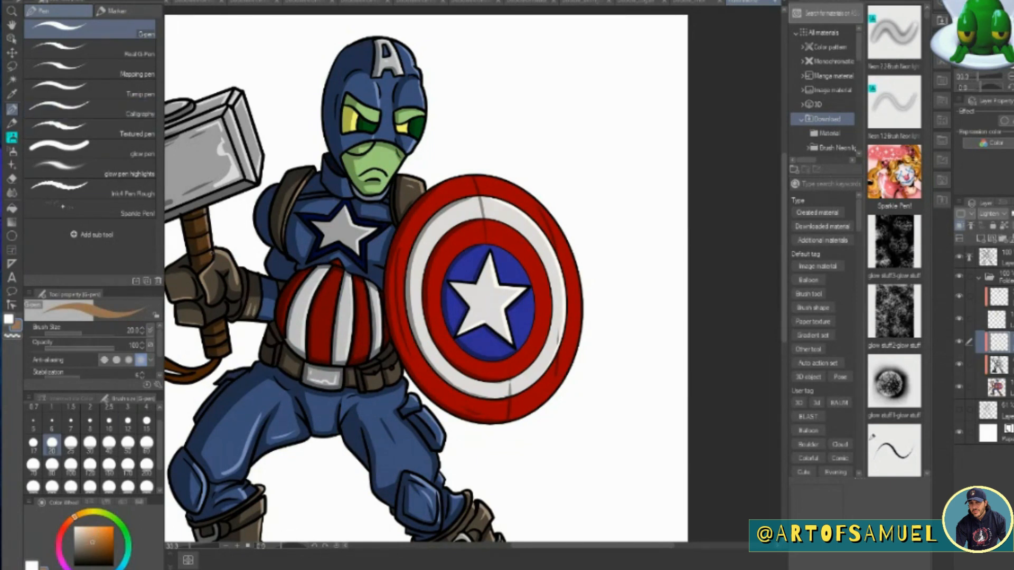
Paint light-brown highlights along the hammer's looped leather strap.
left_click_drag(525, 547, 457, 551)
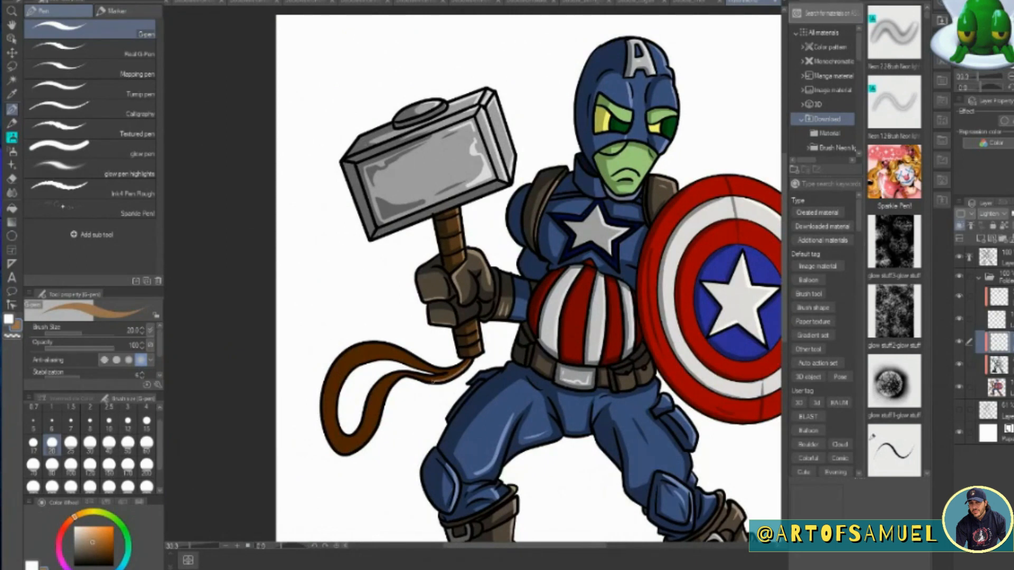
left_click_drag(381, 404, 344, 451)
left_click_drag(394, 359, 333, 405)
left_click_drag(601, 547, 660, 554)
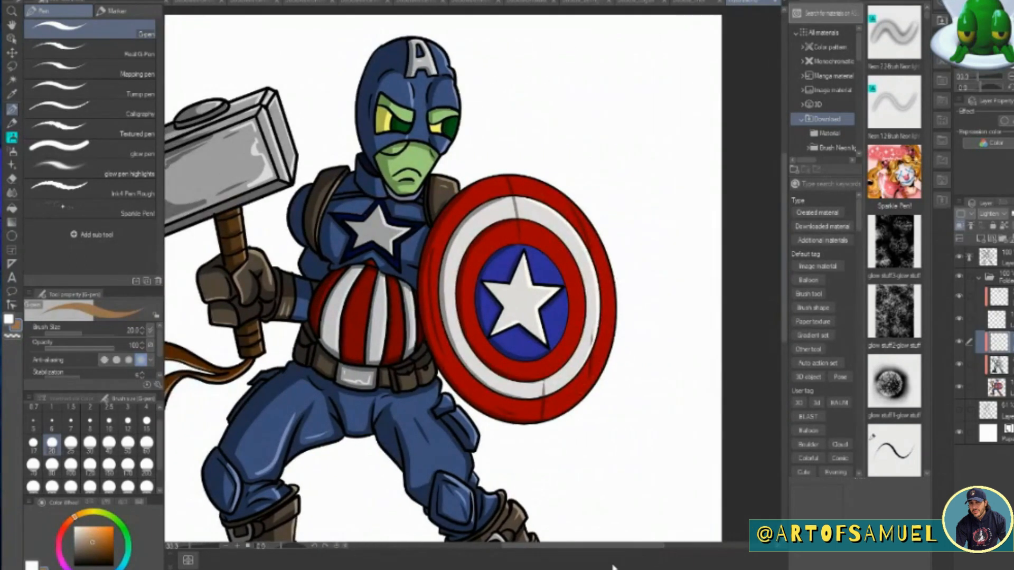
left_click_drag(786, 268, 785, 257)
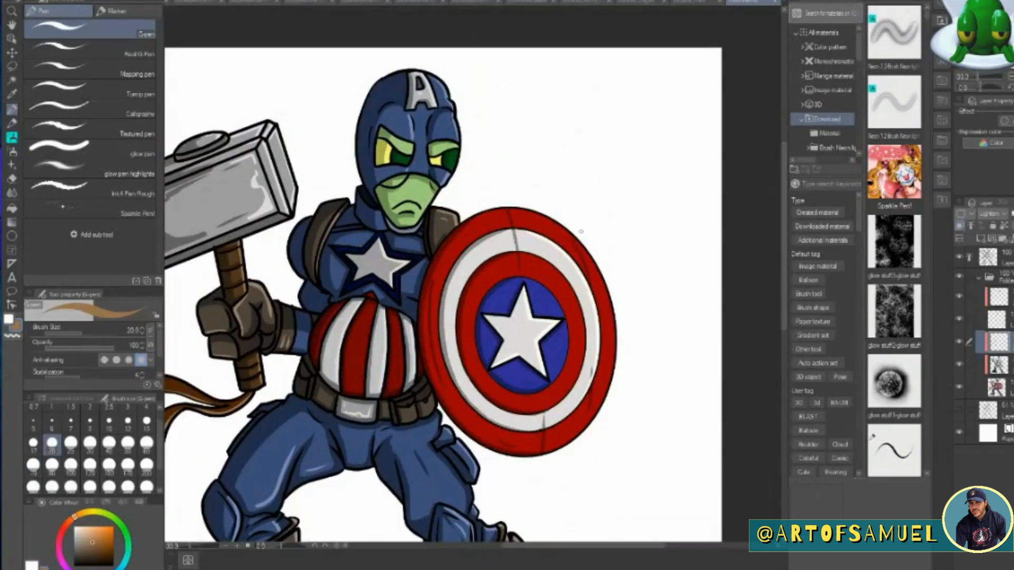
Sample the brown of the glove cuff as the G-pen colour on the Multiply shading layer.
left_click(1004, 366)
left_click(11, 95)
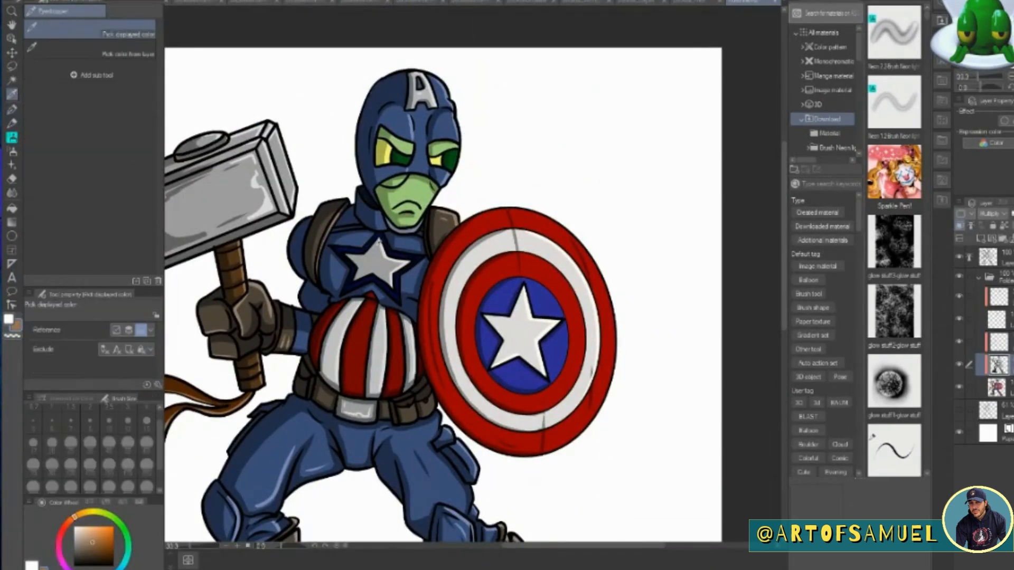
left_click(286, 334)
left_click(12, 110)
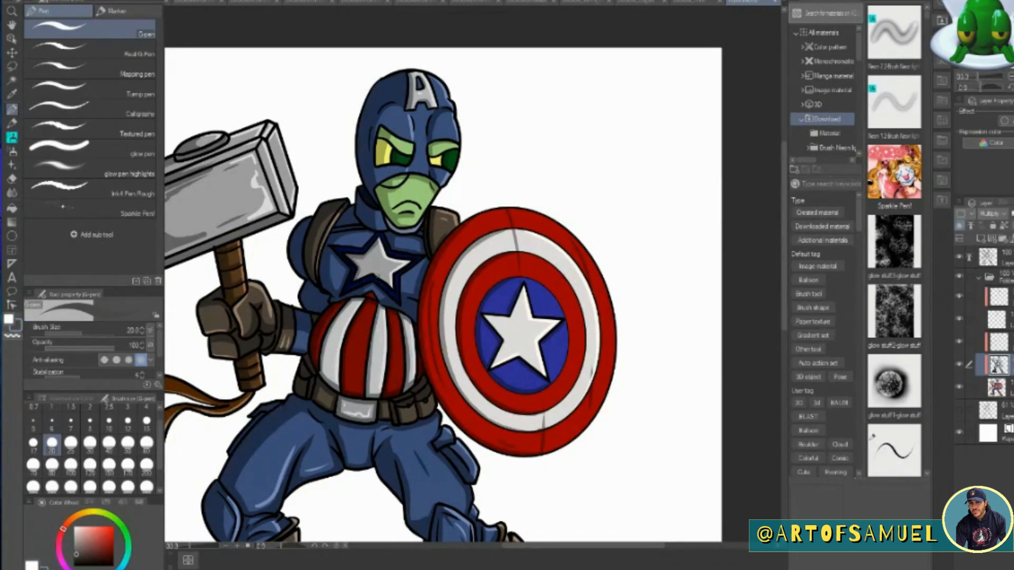
Add a clipped Lighten layer above the others and brighten the eyes with the G-pen, using green sampled from the face.
left_click(1005, 299)
left_click(980, 239)
left_click(993, 214)
left_click(994, 282)
left_click(11, 95)
left_click(388, 205)
left_click(12, 109)
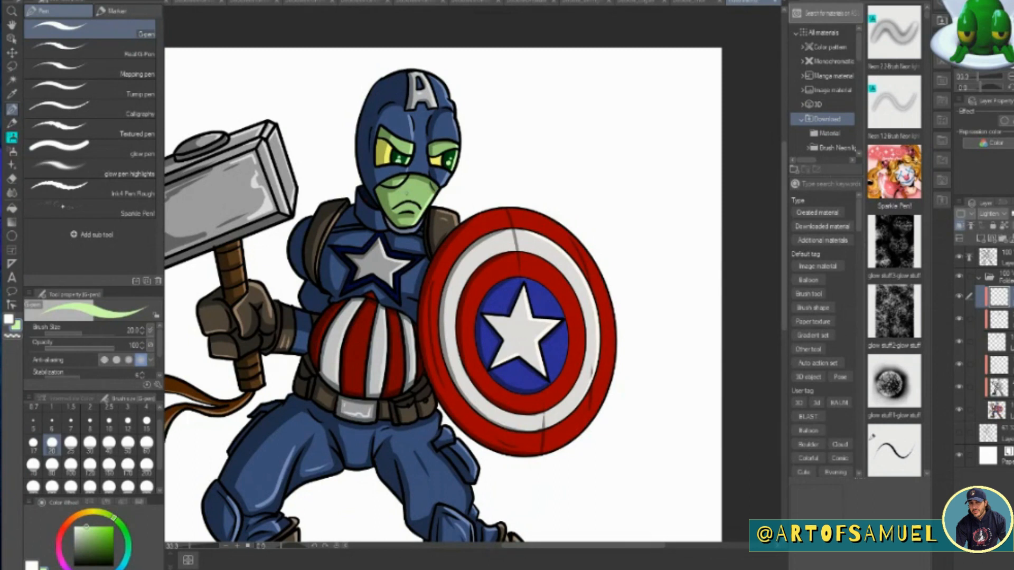
Move the line art and hidden sketch layers into the character folder and collapse it, leaving the Paper layer selected.
left_click(228, 547)
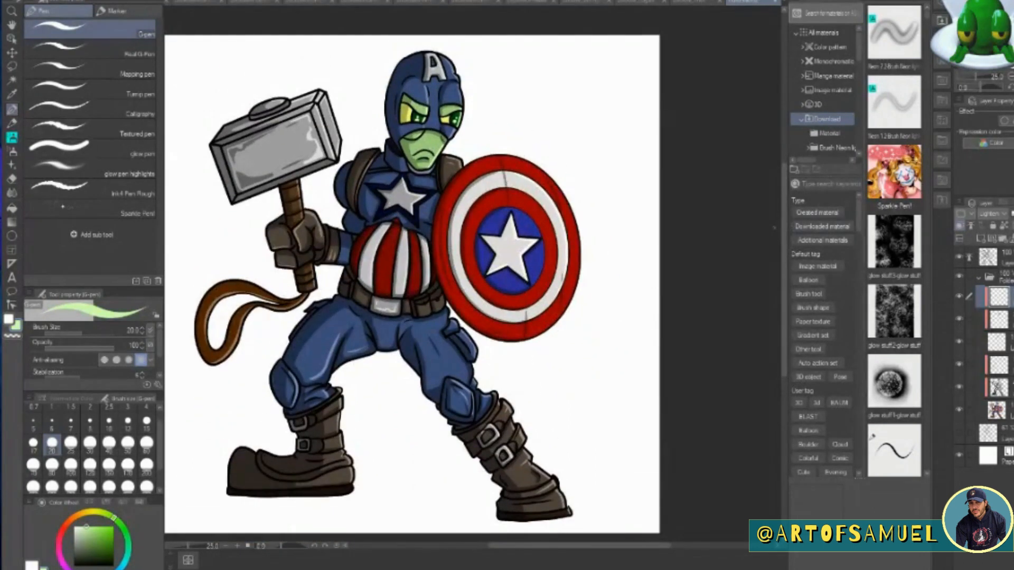
left_click_drag(991, 258, 992, 288)
left_click_drag(989, 433, 991, 416)
left_click(980, 255)
left_click(988, 278)
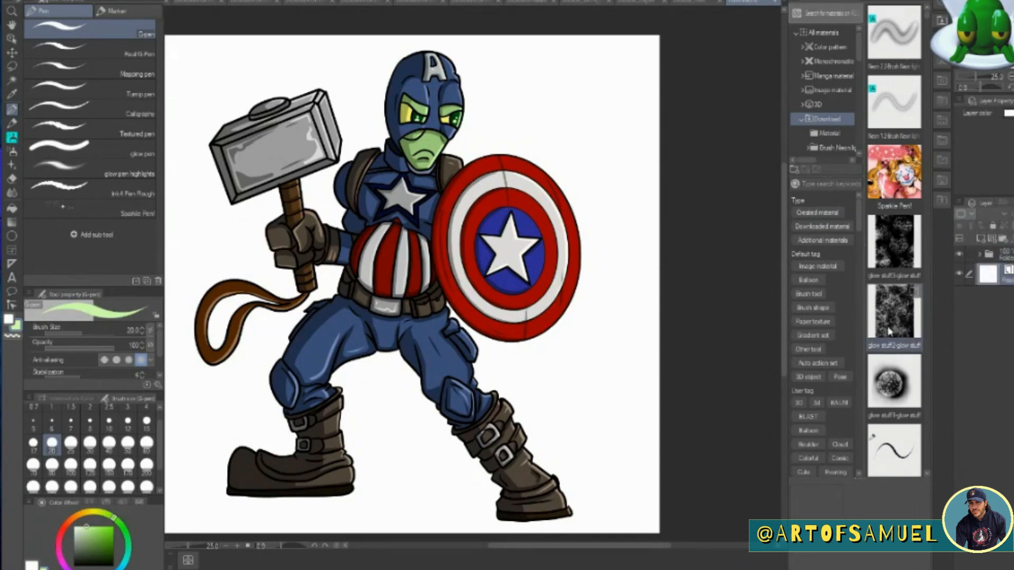
On a new layer above the paper, draw a jagged ground line across the canvas in the mask's blue, redoing the first attempt.
left_click(981, 239)
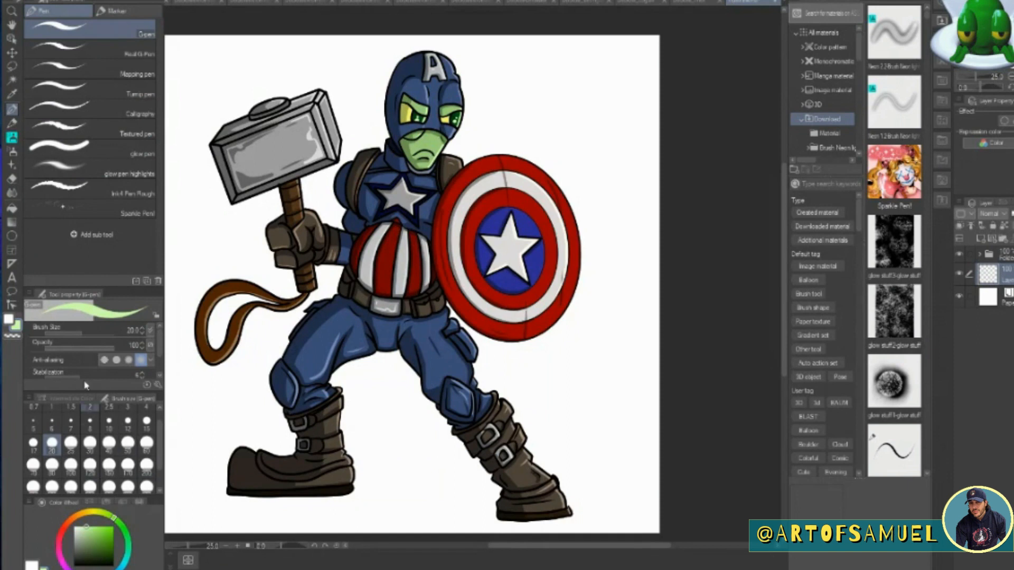
left_click(395, 105, "alt")
left_click_drag(496, 547, 466, 547)
mouse_move(270, 424)
left_mouse_down()
mouse_move(493, 404)
mouse_move(681, 402)
mouse_move(741, 459)
left_mouse_up()
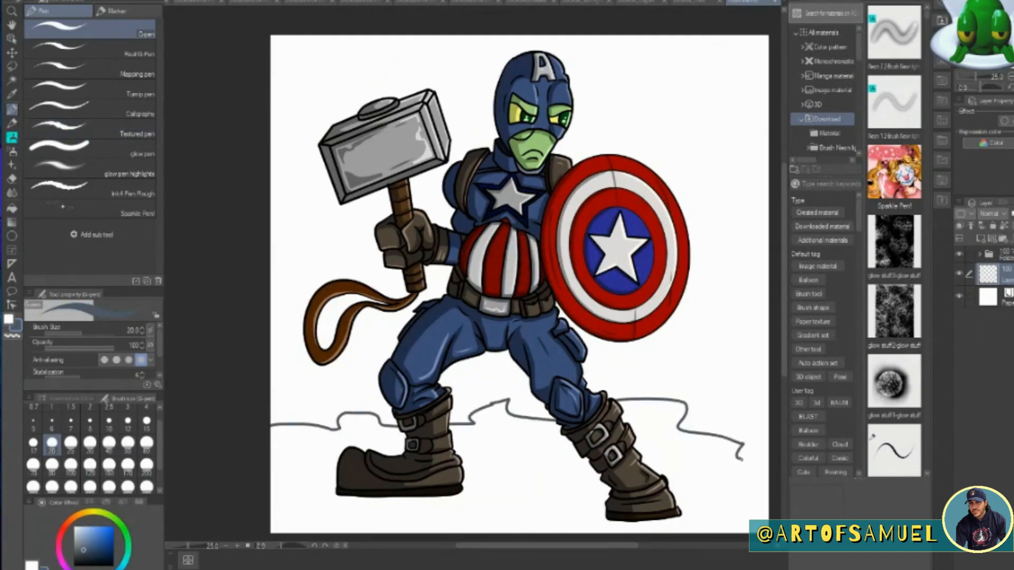
key("ctrl+z")
mouse_move(271, 424)
left_mouse_down()
mouse_move(311, 416)
mouse_move(769, 434)
left_mouse_up()
Hide the character folder and fill the ground below the jagged line with the blue-grey colour.
key("g")
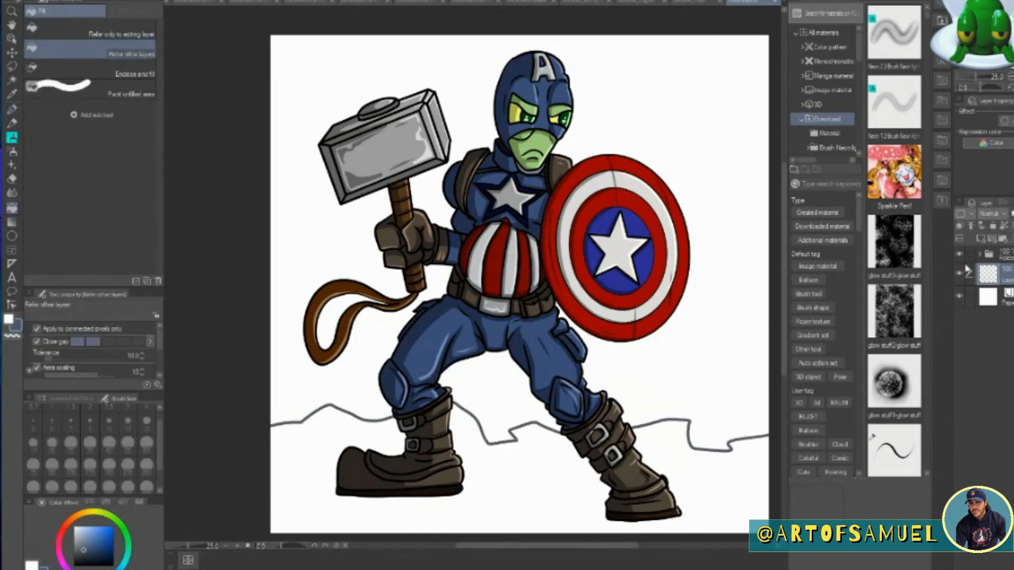
left_click(959, 255)
left_click(671, 450)
On a new clipped Multiply layer with reduced opacity, ink dark blue cracks and a ridge outline on the ground's left part.
left_click_drag(784, 267, 787, 301)
left_click(981, 238)
left_click(960, 226)
left_click(993, 213)
left_click(1005, 251)
key("p")
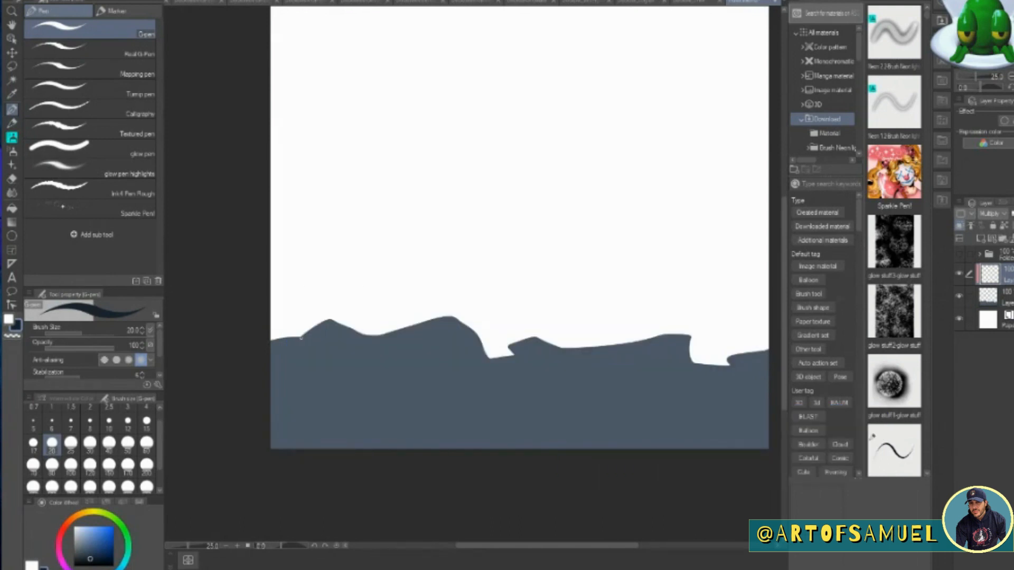
left_click_drag(304, 369, 270, 414)
mouse_move(341, 383)
left_mouse_down()
mouse_move(414, 412)
mouse_move(420, 379)
left_mouse_up()
left_click_drag(356, 331, 448, 370)
left_click(1012, 214)
mouse_move(288, 339)
left_mouse_down()
mouse_move(328, 321)
mouse_move(316, 328)
mouse_move(357, 333)
mouse_move(452, 317)
left_mouse_up()
Draw cracks across the rest of the ground and outline the remaining ridge with a size 30 G-pen.
left_click(90, 442)
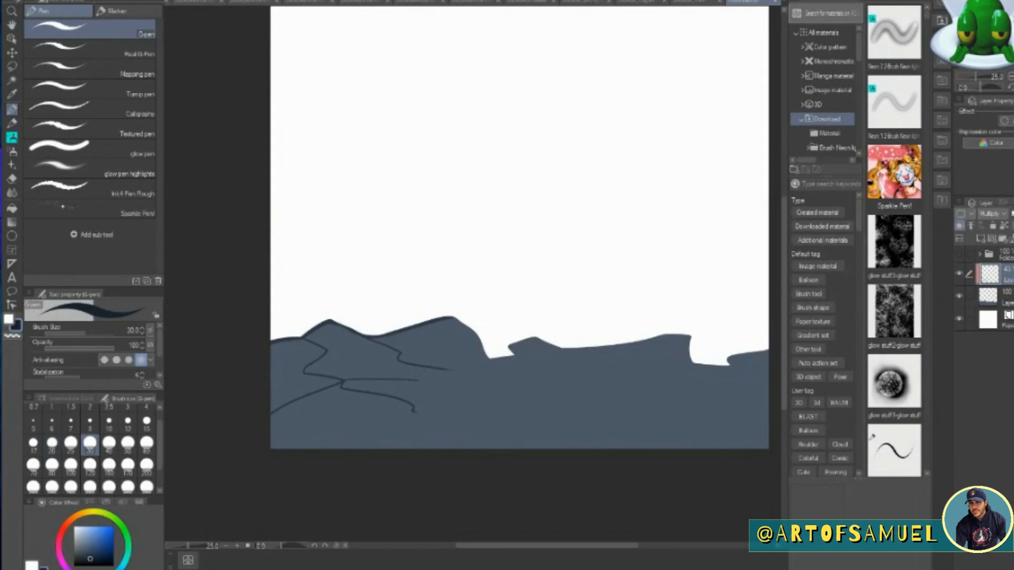
left_click_drag(468, 379, 409, 421)
mouse_move(409, 419)
left_mouse_down()
mouse_move(520, 449)
mouse_move(344, 449)
left_mouse_up()
mouse_move(470, 379)
left_mouse_down()
mouse_move(491, 415)
mouse_move(655, 422)
left_mouse_up()
left_click_drag(543, 393, 768, 390)
mouse_move(681, 391)
left_mouse_down()
mouse_move(690, 412)
mouse_move(660, 421)
mouse_move(684, 428)
left_mouse_up()
left_click_drag(645, 448, 706, 431)
mouse_move(488, 416)
left_mouse_down()
mouse_move(579, 418)
mouse_move(622, 448)
left_mouse_up()
mouse_move(487, 358)
left_mouse_down()
mouse_move(534, 339)
mouse_move(575, 349)
mouse_move(660, 337)
mouse_move(689, 344)
mouse_move(698, 365)
mouse_move(769, 373)
left_mouse_up()
left_click_drag(728, 363, 768, 350)
left_click_drag(451, 318, 488, 362)
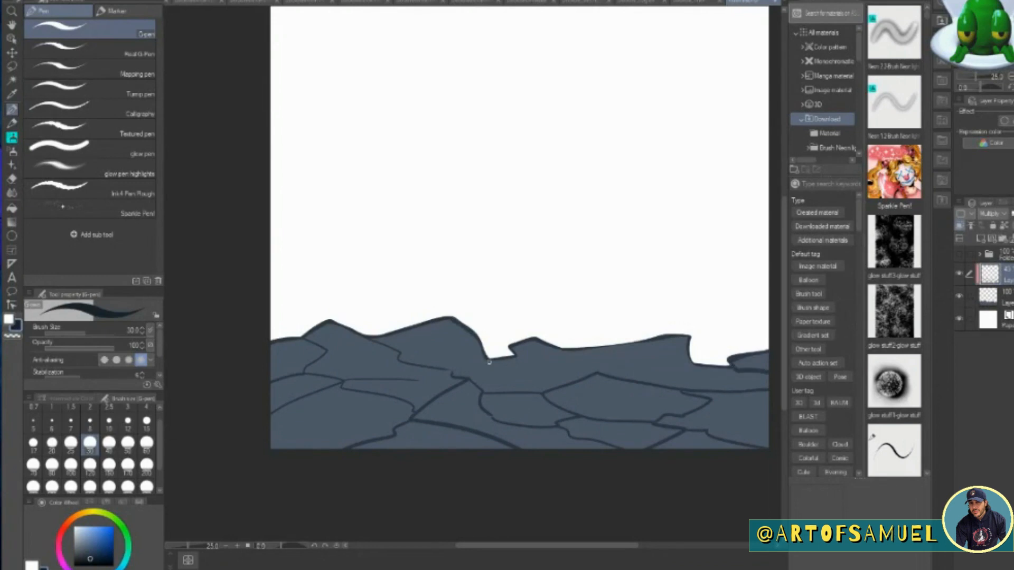
Add short cracks descending from the ridge's right half on the Multiply layer.
left_click(1000, 289)
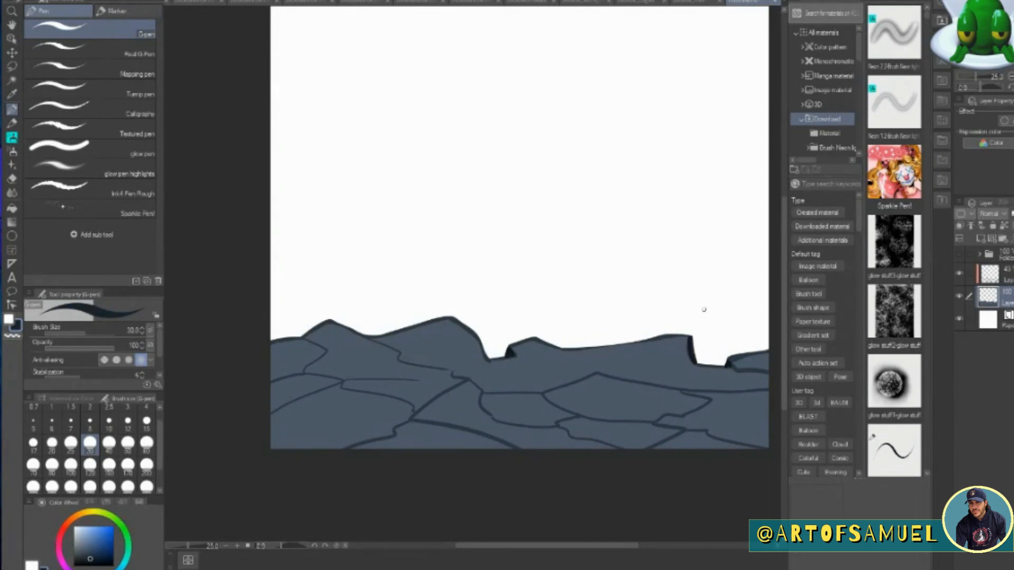
left_click(991, 277)
left_click_drag(560, 347, 590, 373)
left_click_drag(693, 364, 664, 380)
Shade the ground's left rocks and around the boots with a size 70 soft airbrush, showing the character folder again.
key("b")
left_click(34, 466)
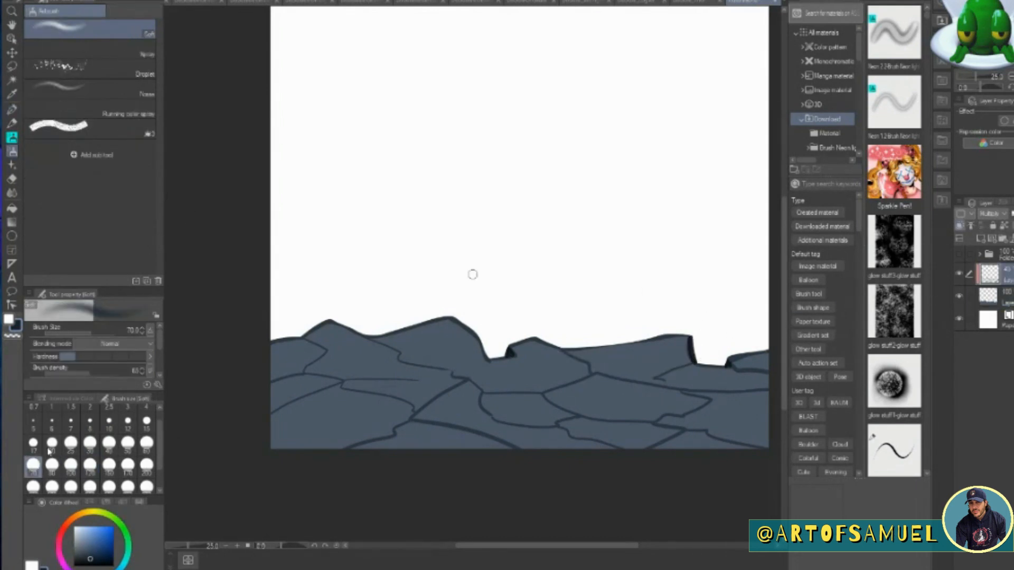
mouse_move(296, 342)
left_mouse_down()
mouse_move(272, 350)
mouse_move(304, 340)
mouse_move(407, 350)
mouse_move(393, 358)
mouse_move(316, 345)
mouse_move(285, 376)
mouse_move(344, 371)
mouse_move(388, 381)
mouse_move(285, 411)
mouse_move(248, 446)
left_mouse_up()
left_click(960, 255)
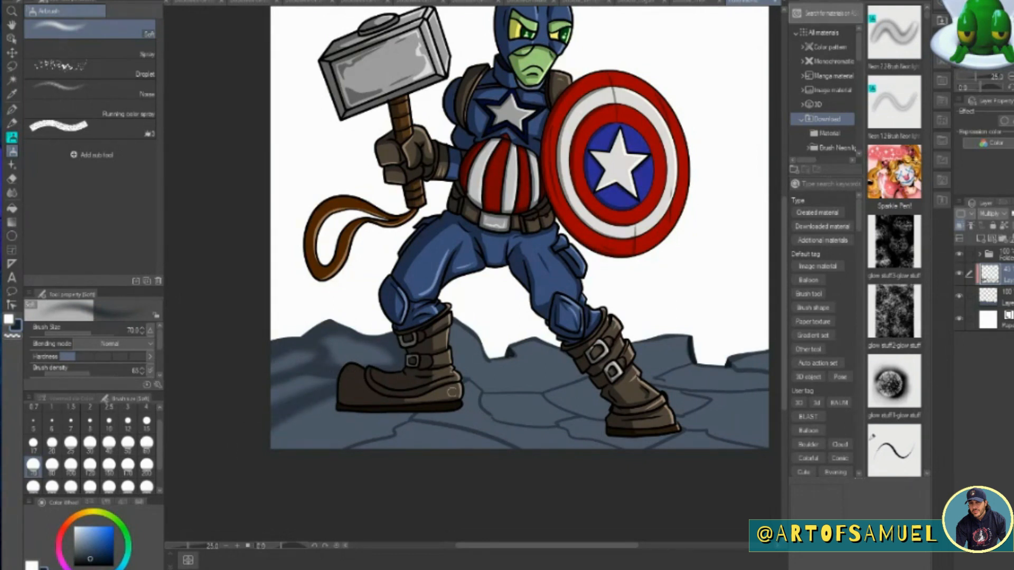
mouse_move(455, 328)
left_mouse_down()
mouse_move(479, 350)
mouse_move(460, 345)
left_mouse_up()
mouse_move(406, 420)
left_mouse_down()
mouse_move(370, 444)
mouse_move(415, 415)
mouse_move(322, 406)
mouse_move(454, 413)
mouse_move(466, 397)
mouse_move(394, 431)
mouse_move(377, 425)
mouse_move(368, 439)
left_mouse_up()
left_click_drag(486, 395, 600, 416)
Airbrush soft dark shadows over the ground between and below the boots and along the nearby ridge edges.
left_click(237, 545)
left_click_drag(784, 317, 784, 380)
mouse_move(541, 275)
left_mouse_down()
mouse_move(465, 242)
mouse_move(506, 260)
mouse_move(635, 242)
mouse_move(603, 294)
mouse_move(628, 319)
mouse_move(472, 263)
mouse_move(468, 280)
mouse_move(422, 285)
mouse_move(723, 322)
mouse_move(702, 329)
left_mouse_up()
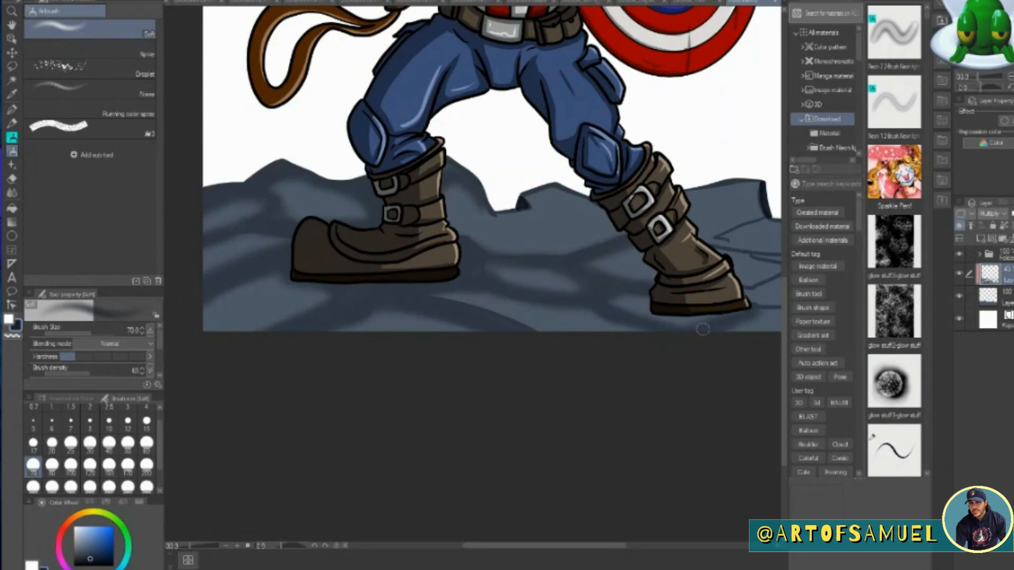
left_click_drag(464, 190, 448, 211)
mouse_move(535, 198)
left_mouse_down()
mouse_move(514, 207)
mouse_move(523, 212)
left_mouse_up()
left_click_drag(606, 546, 615, 549)
left_click_drag(502, 248, 580, 238)
left_click_drag(581, 238, 452, 247)
left_click_drag(422, 219, 416, 227)
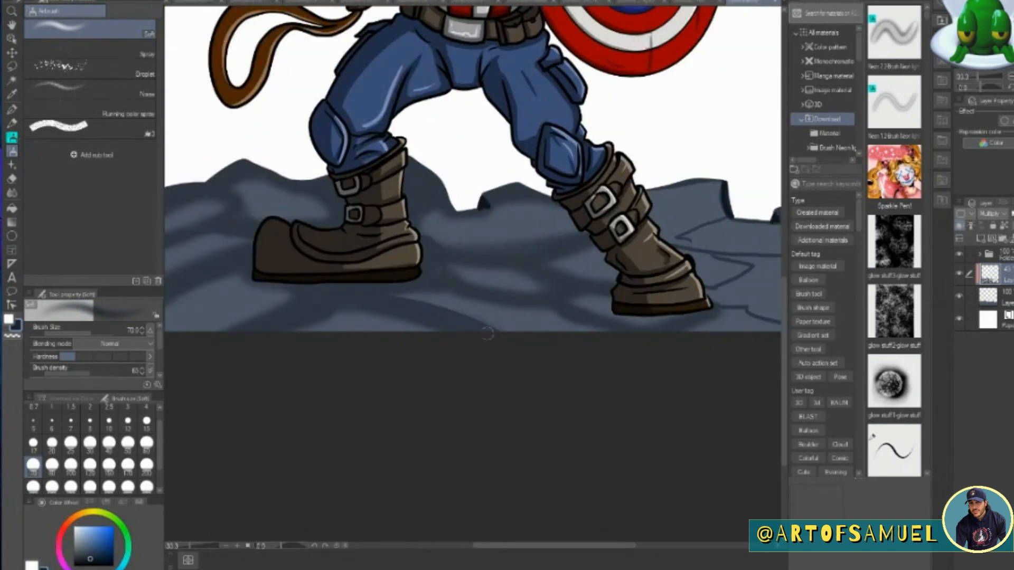
Add a clipped layer above the ground shading and choose a darker navy for the G-pen.
left_click(960, 226)
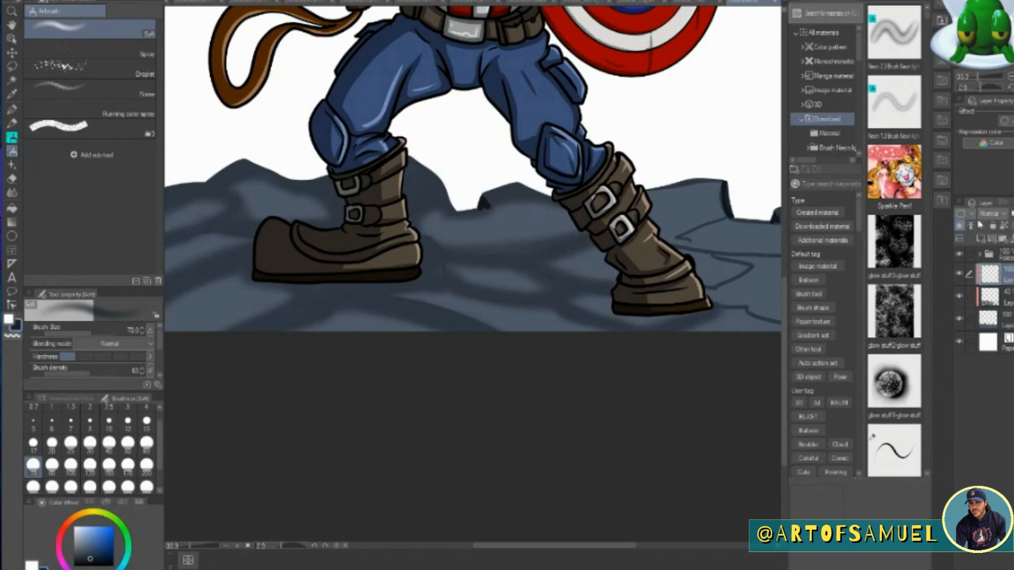
key("p")
left_click(99, 560)
left_click(146, 466)
left_click(71, 487)
key("ctrl+minus")
left_click_drag(407, 270, 628, 293)
key("ctrl+z")
key("ctrl+z")
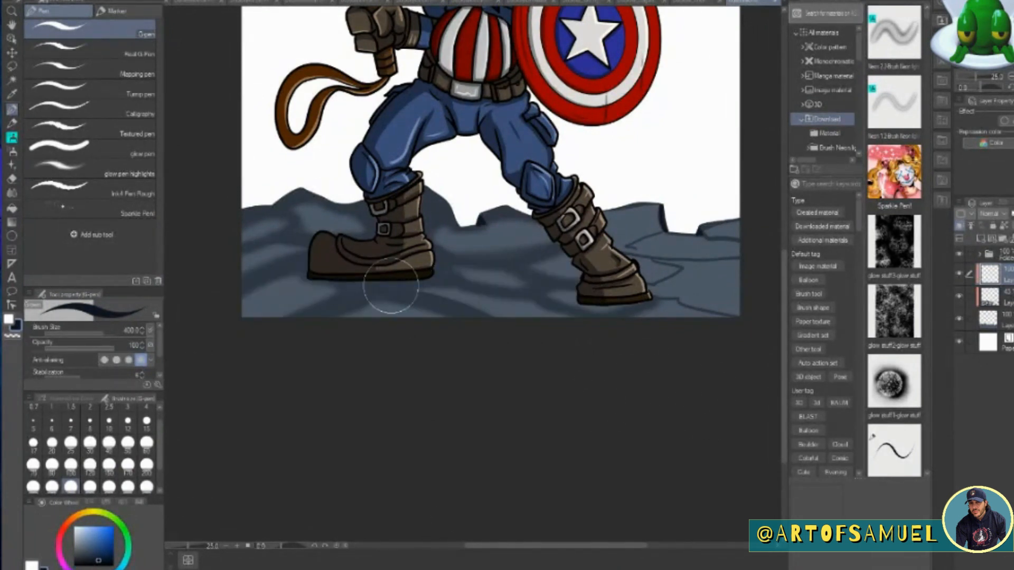
Paint dark navy cast shadows under both boots with a size 250 G-pen and soften them by lowering the layer's opacity.
left_click(33, 487)
left_click_drag(422, 270, 233, 277)
left_click_drag(626, 294, 232, 316)
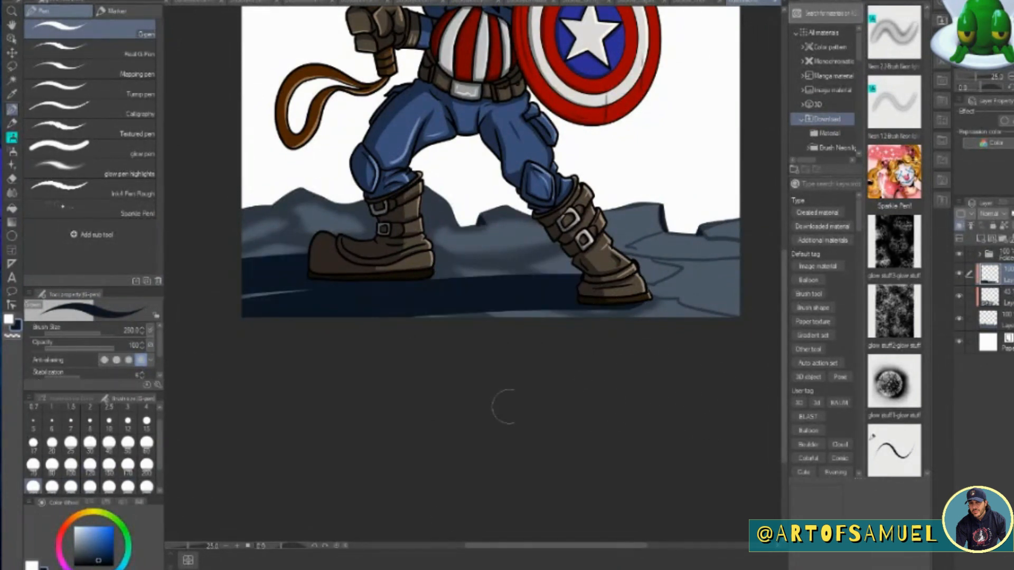
key("ctrl+z")
key("ctrl+z")
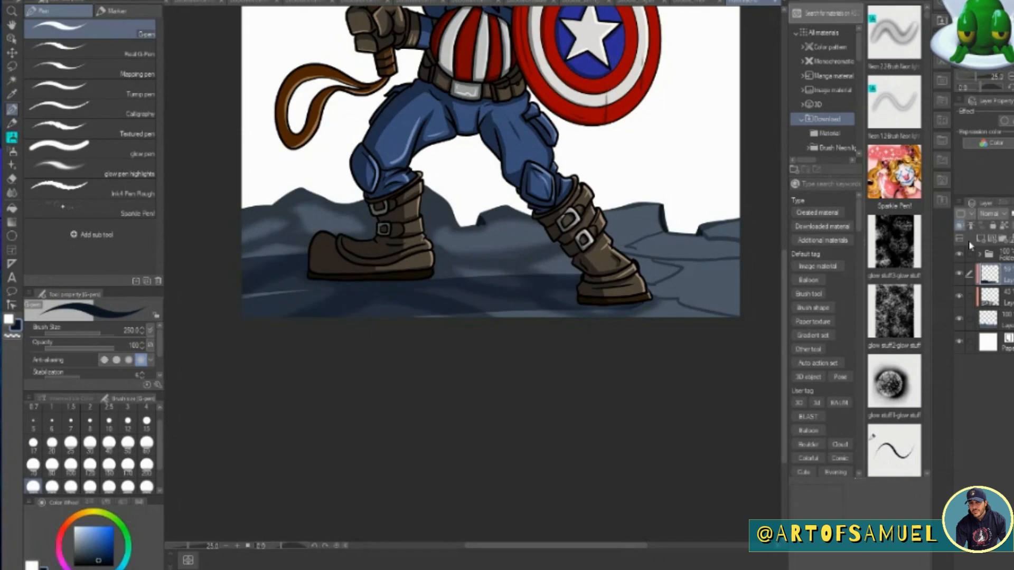
Add a background layer directly above the paper and choose a burnt orange colour.
left_click(227, 546)
left_click_drag(785, 293, 785, 274)
left_click(1007, 343)
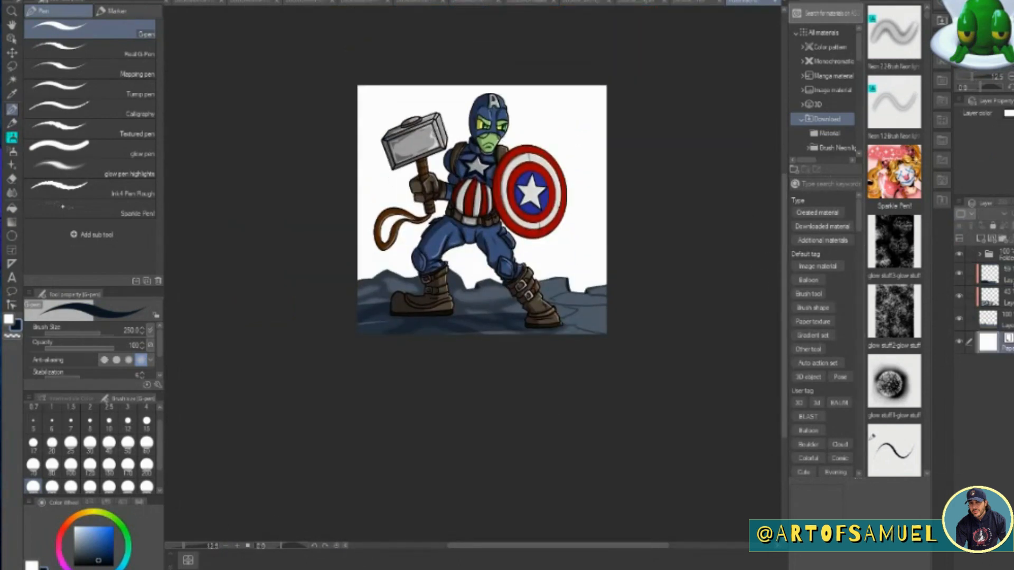
left_click(980, 239)
left_click(71, 520)
left_click_drag(112, 547, 113, 544)
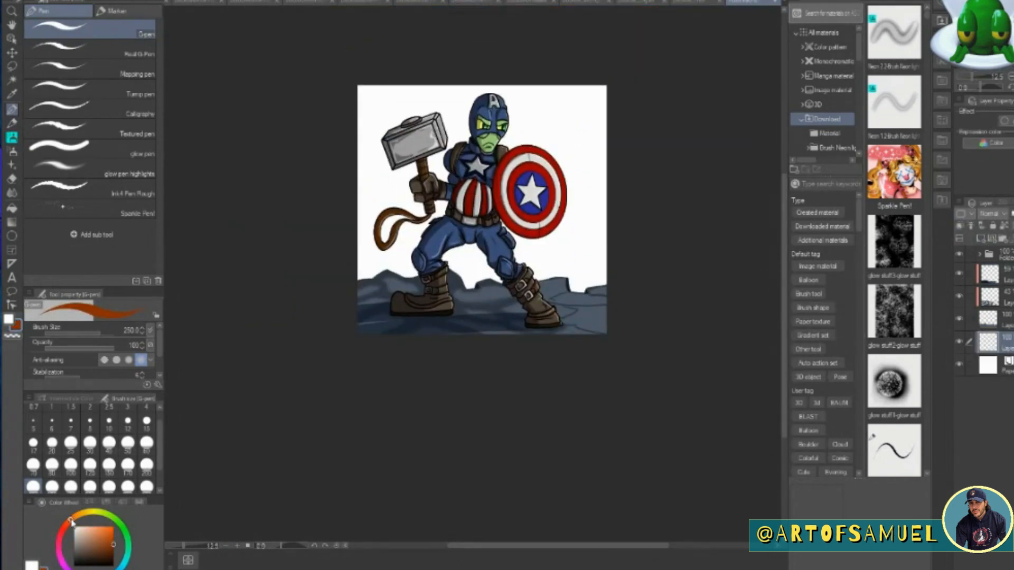
Hide the character folder, group the ground layers in a new folder of their own and collapse it.
key("g")
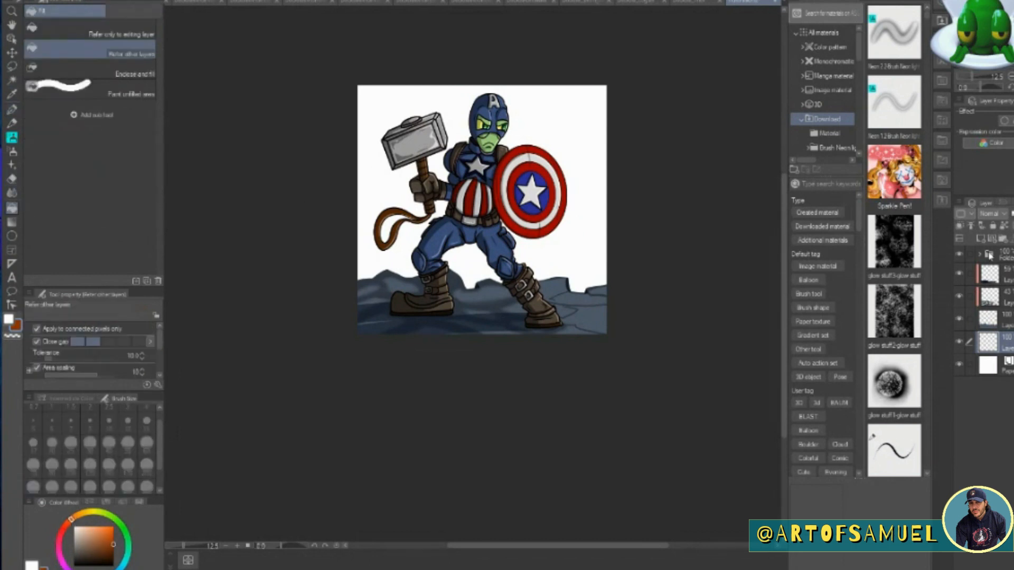
left_click(959, 255)
left_click(991, 275)
left_click(1002, 239)
left_click(992, 336)
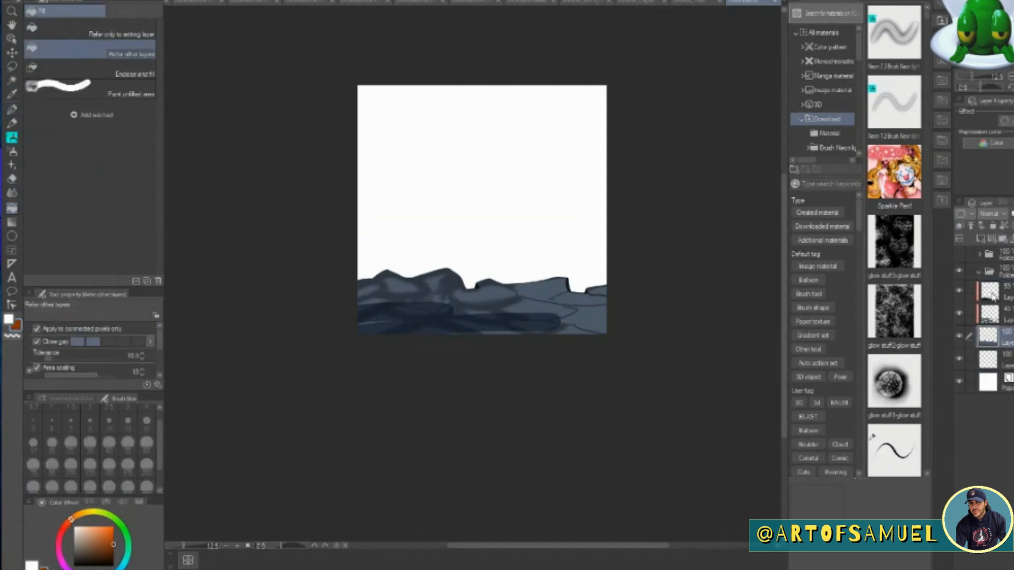
left_click(991, 292, "shift")
left_click_drag(991, 292, 992, 272)
left_click(979, 272)
Fill the background layer with burnt orange while the ground folder is hidden, and show both folders again.
left_click(959, 272)
left_click(992, 292)
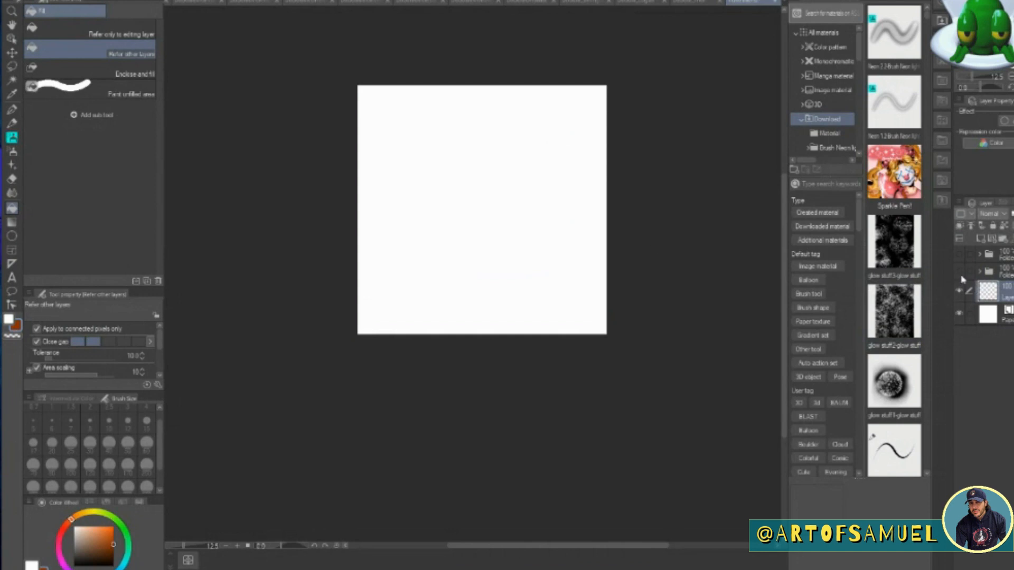
left_click(959, 271)
left_click(959, 254)
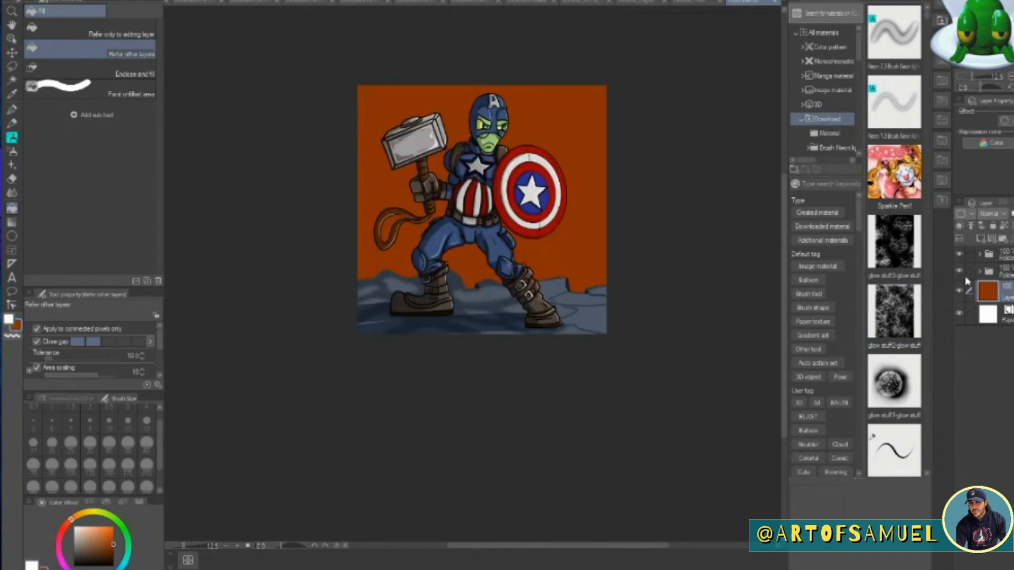
Darken the lower background with a dark brown size 800 soft airbrush on a new clipped Multiply layer.
left_click(980, 239)
left_click(993, 214)
left_click(993, 246)
left_click(959, 225)
left_click(106, 556)
left_click(11, 151)
left_click(146, 486)
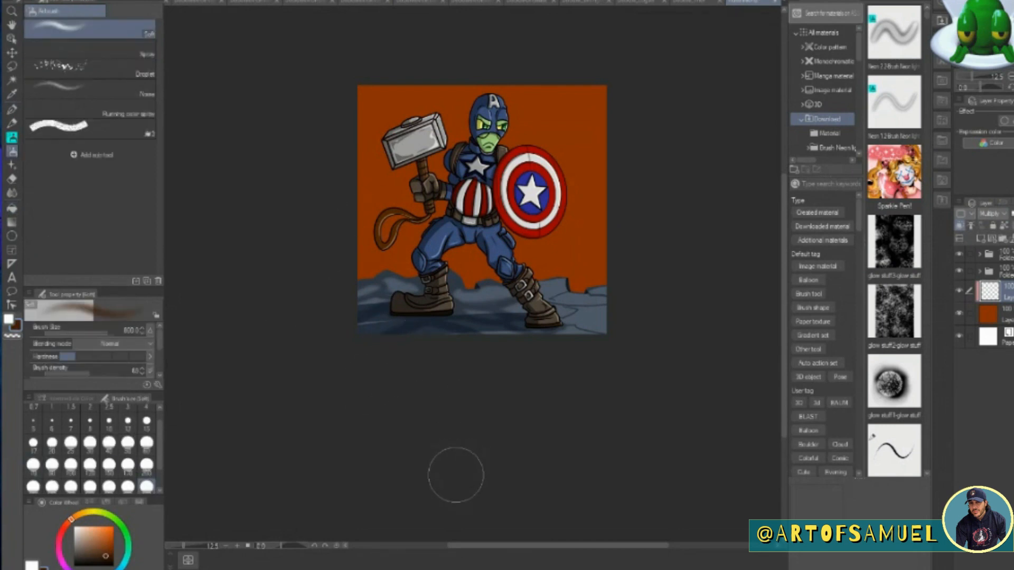
mouse_move(370, 261)
left_mouse_down()
mouse_move(491, 306)
mouse_move(373, 276)
mouse_move(550, 339)
mouse_move(471, 311)
left_mouse_up()
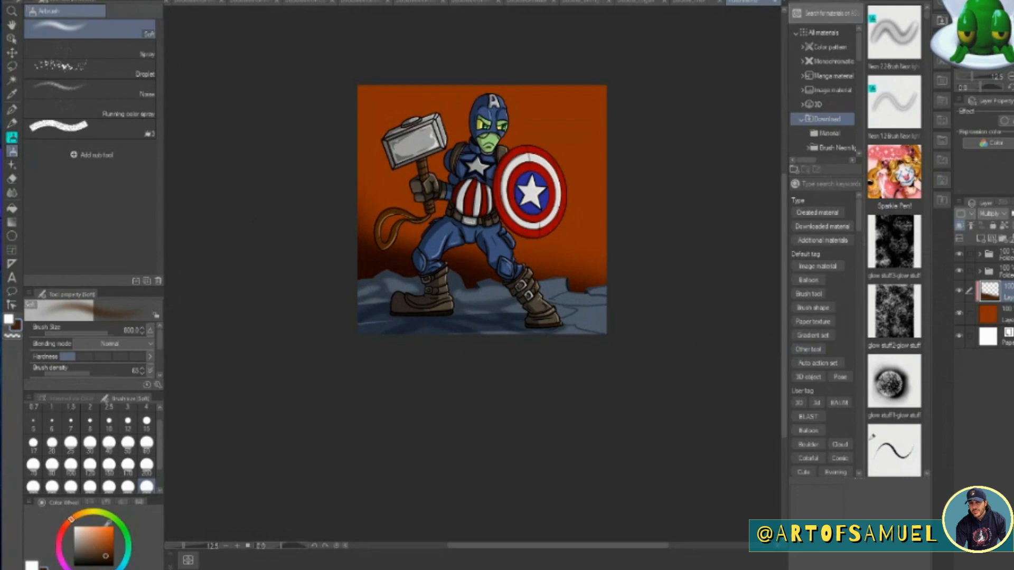
Airbrush an orange glow down the background's shield side on a new clipped layer, undoing the unwanted strokes.
left_click(76, 515)
left_click(107, 540)
mouse_move(628, 101)
left_mouse_down()
mouse_move(603, 215)
mouse_move(612, 141)
left_mouse_up()
key("ctrl+z")
left_click(980, 239)
mouse_move(610, 73)
left_mouse_down()
mouse_move(611, 252)
mouse_move(570, 206)
mouse_move(565, 288)
left_mouse_up()
mouse_move(378, 92)
left_mouse_down()
mouse_move(577, 97)
mouse_move(580, 277)
mouse_move(491, 171)
mouse_move(534, 258)
left_mouse_up()
key("ctrl+z")
Airbrush golden yellow over the background behind the shield and towards the head.
left_click_drag(98, 516, 85, 512)
left_click(104, 529)
mouse_move(595, 64)
left_mouse_down()
mouse_move(610, 268)
mouse_move(540, 82)
mouse_move(560, 104)
left_mouse_up()
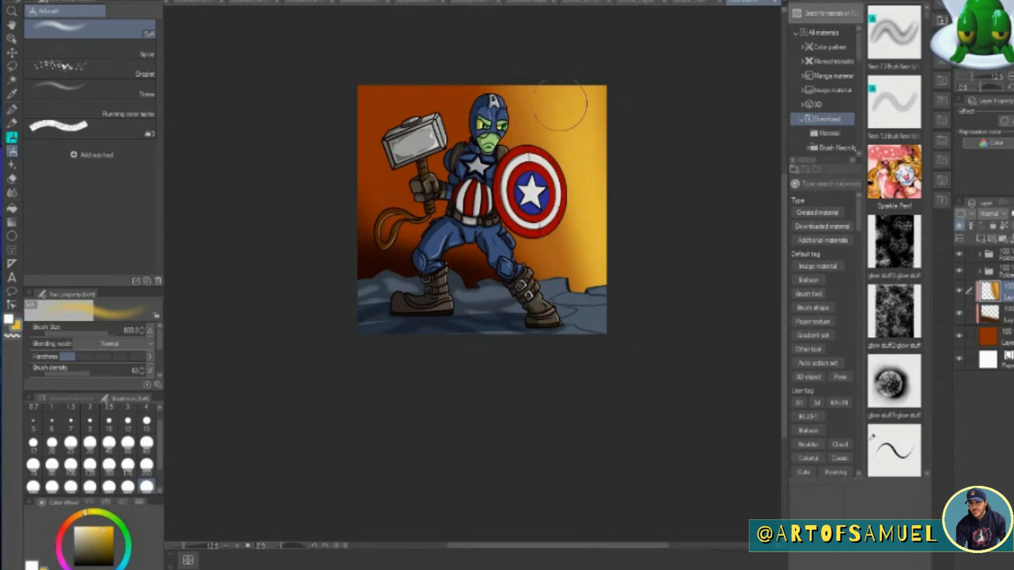
left_click_drag(499, 72, 634, 459)
left_click_drag(450, 48, 597, 380)
Darken the background's hammer side with dark brown on the clipped Multiply layer.
left_click(1006, 316)
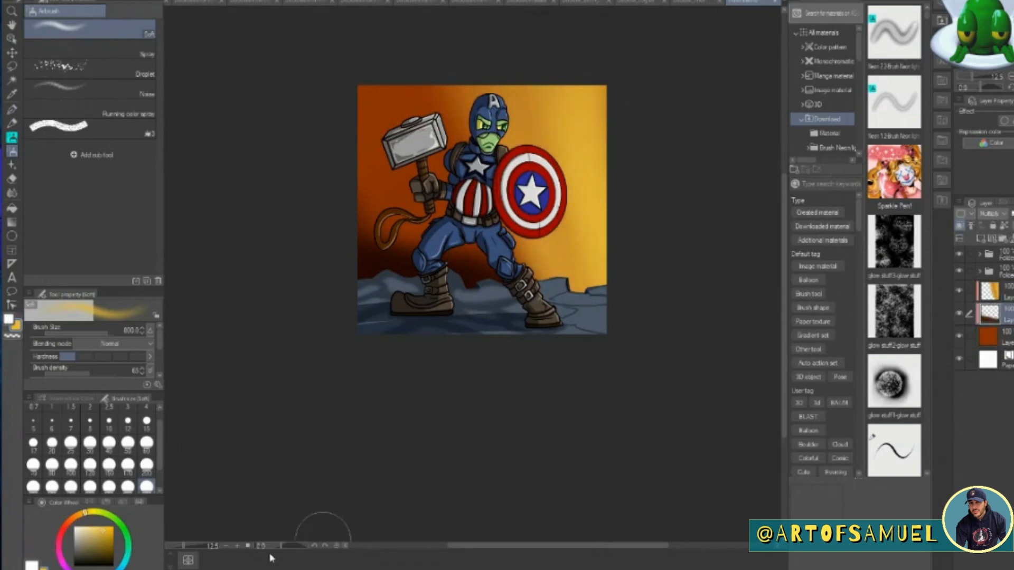
left_click(107, 555)
mouse_move(365, 58)
left_mouse_down()
mouse_move(369, 355)
mouse_move(412, 327)
left_mouse_up()
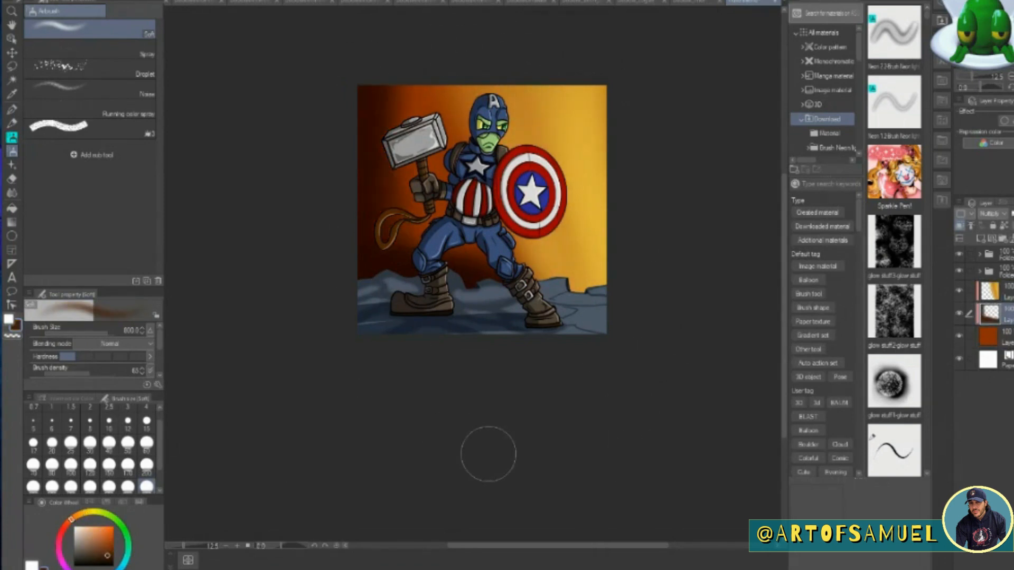
Airbrush pale yellow down the background's outer edge on the shield side, using the clipped glow layer.
left_click(1005, 292)
left_click(89, 511)
left_click(91, 527)
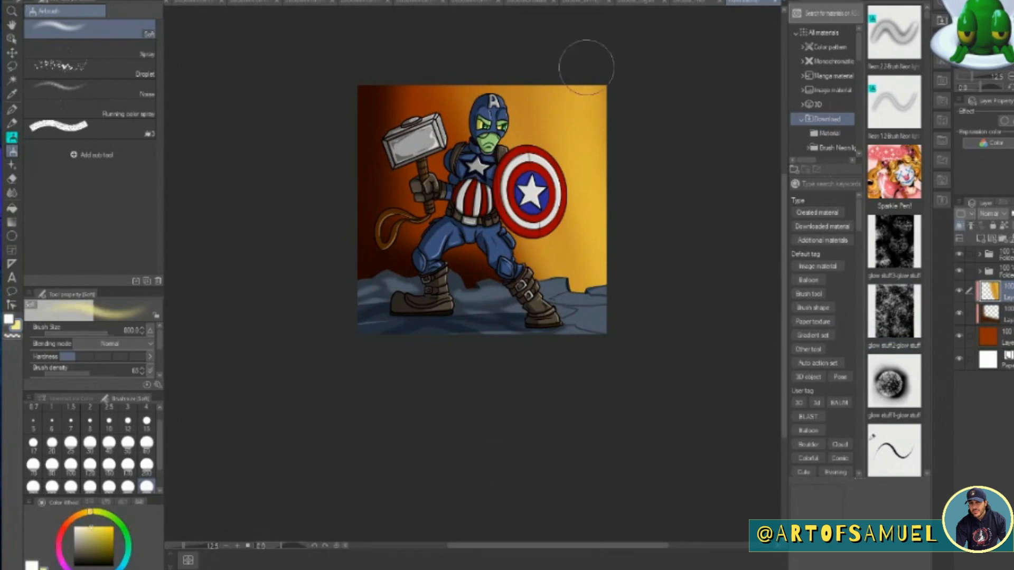
left_click_drag(586, 63, 627, 222)
left_click_drag(537, 56, 595, 237)
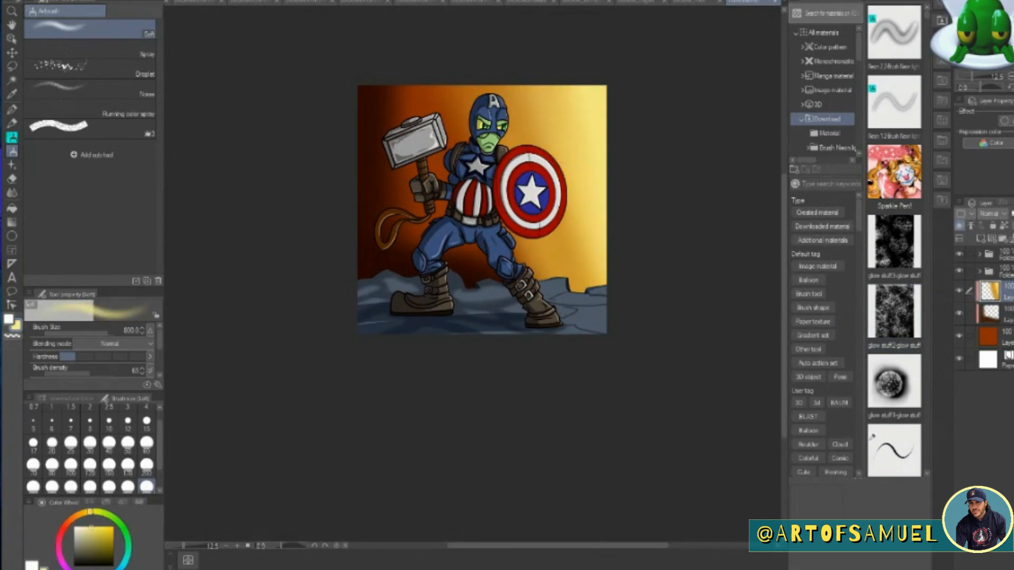
Airbrush golden orange over the background behind the hero's head, torso and legs.
left_click(108, 534)
left_click_drag(488, 64, 546, 351)
left_click_drag(434, 66, 478, 295)
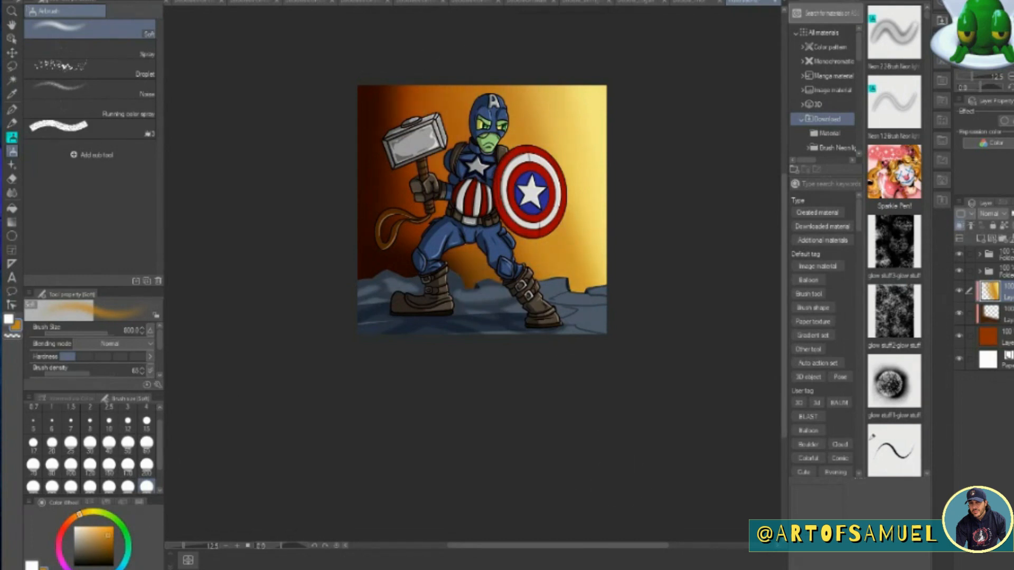
Spatter fine specks over the background on a new layer with the Droplet airbrush, at size 200 and then 600.
left_click(64, 69)
left_click(78, 517)
left_click(110, 528)
left_click(32, 565)
left_click(93, 515)
left_click(107, 527)
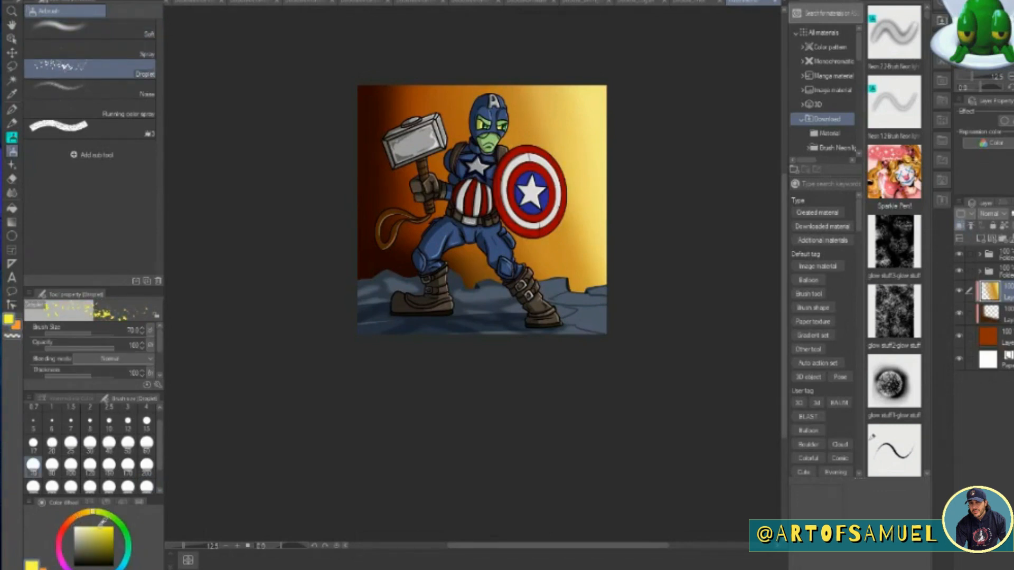
left_click(44, 568)
left_click(981, 239)
left_click(146, 465)
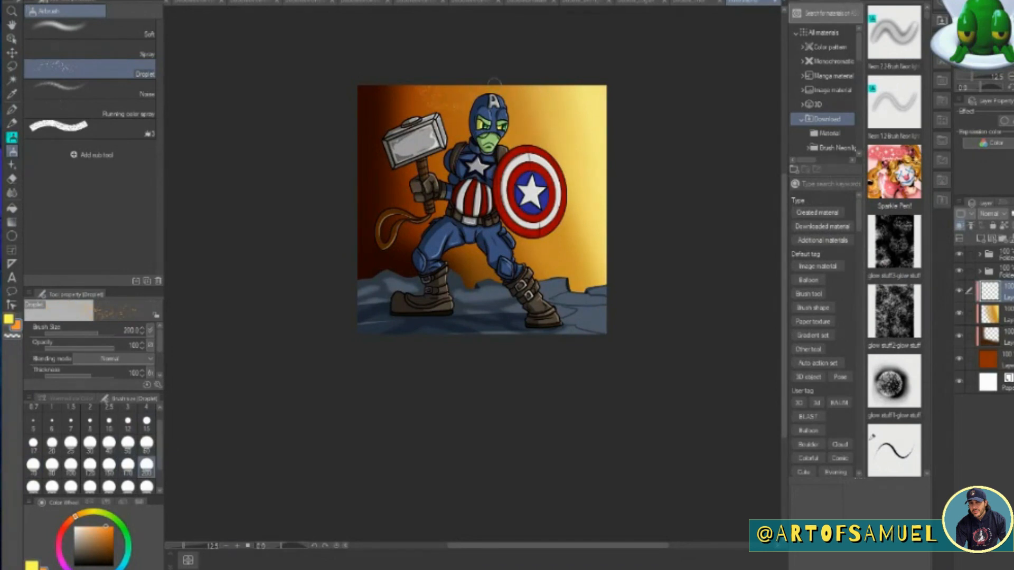
left_click(108, 486)
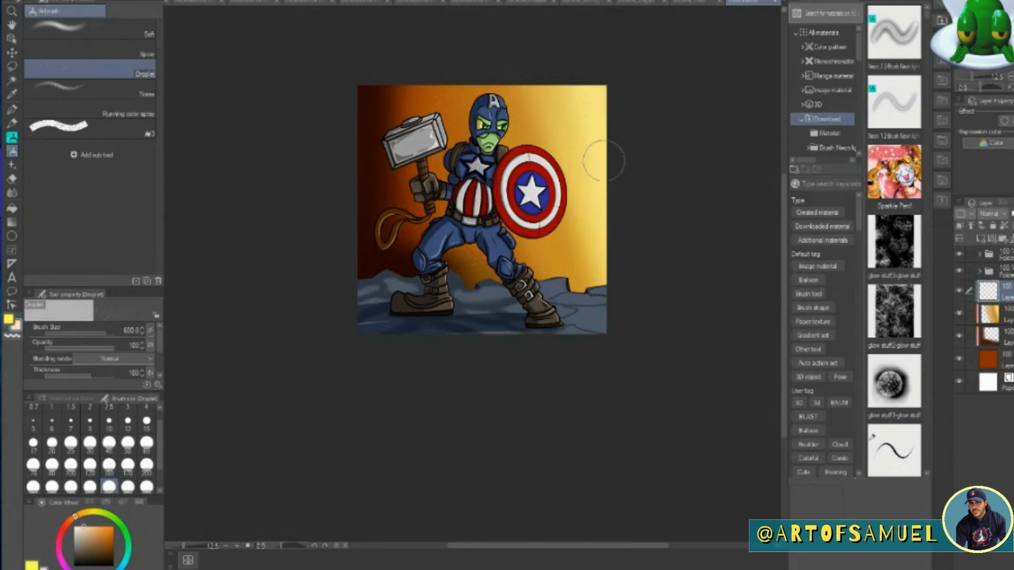
Paint red-orange clouds near the shield and behind the hammer with the size 800 Cloud brush, on a new layer beneath the specks.
left_click(67, 523)
left_click(113, 533)
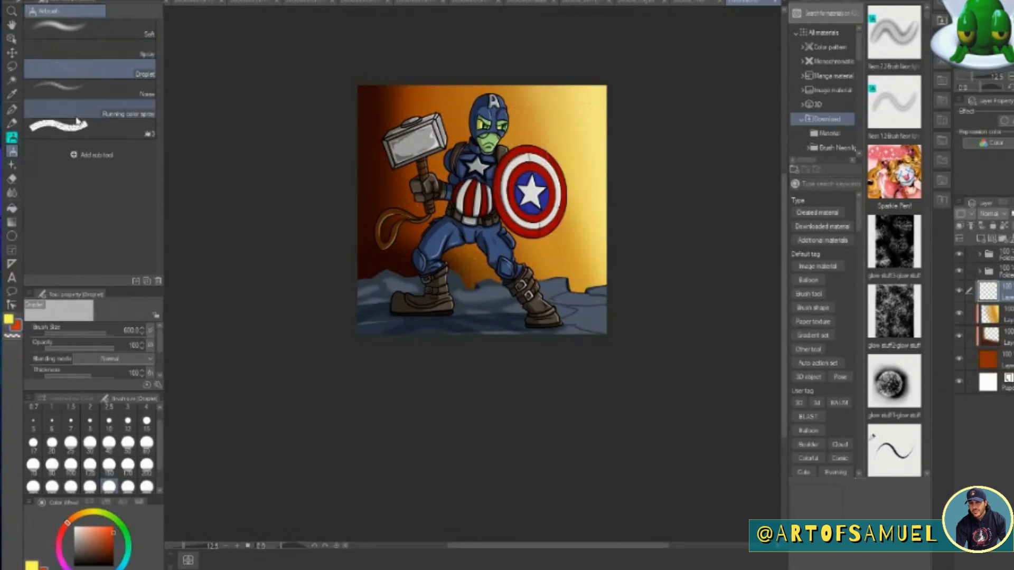
left_click(11, 165)
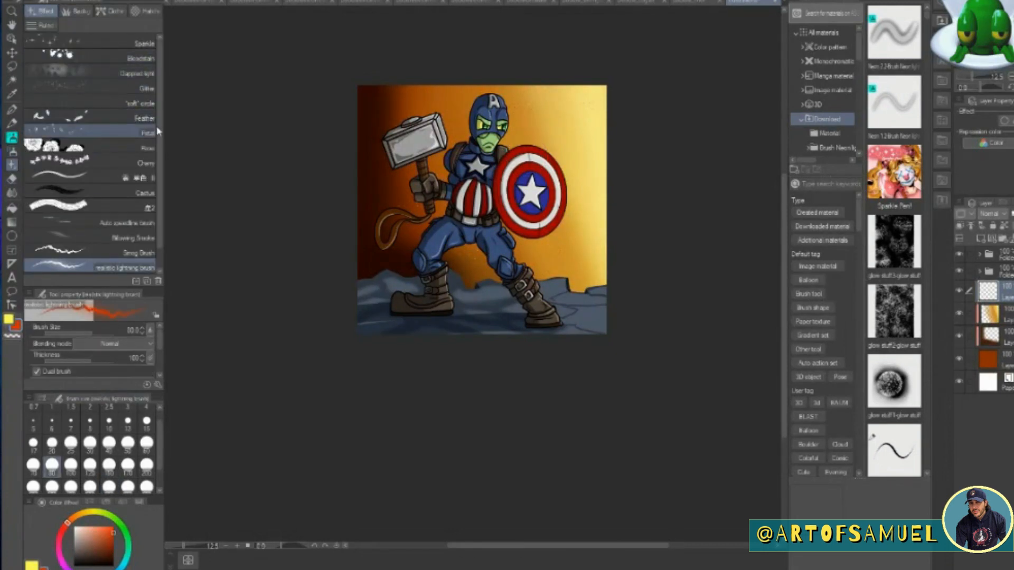
left_click(75, 10)
scroll(160, 84, "down", 1)
scroll(159, 92, "down", 1)
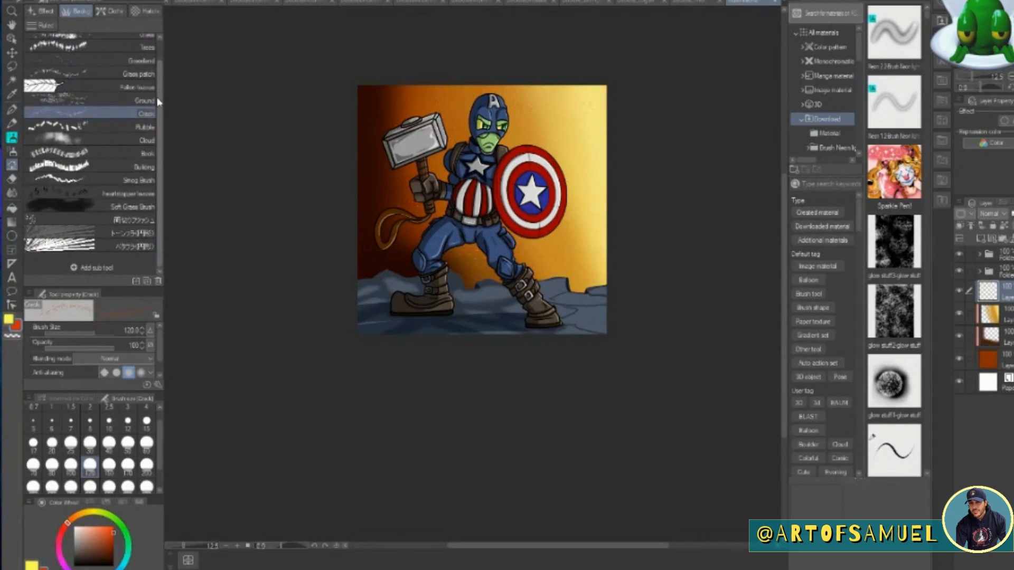
left_click(106, 140)
left_click(1003, 317)
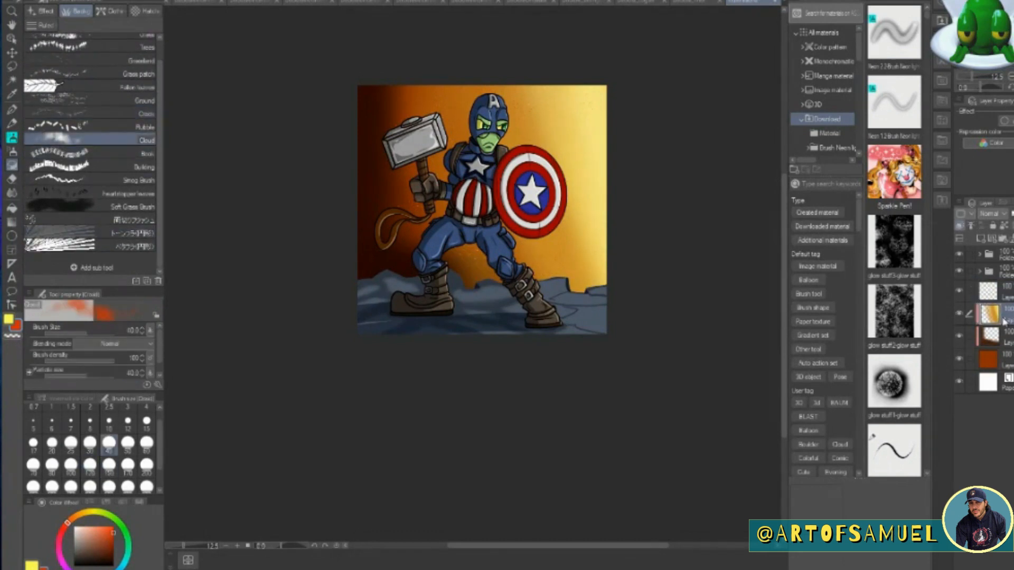
left_click(980, 239)
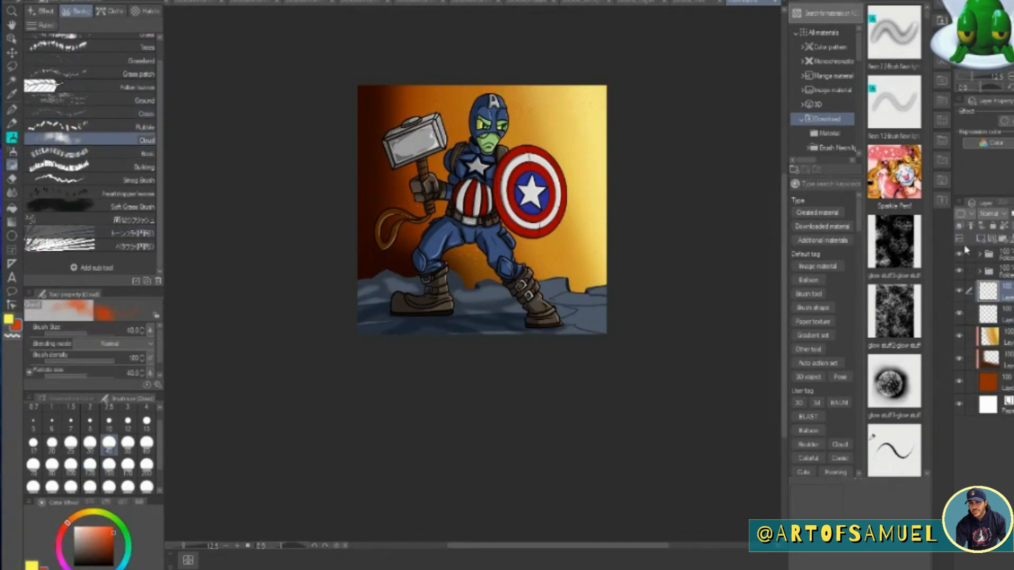
left_click(147, 486)
mouse_move(598, 210)
left_mouse_down()
mouse_move(476, 214)
mouse_move(633, 244)
left_mouse_up()
mouse_move(457, 85)
left_mouse_down()
mouse_move(385, 108)
mouse_move(370, 166)
left_mouse_up()
Darken the clouds with dark brown around the hammer and shield, and add near-black smoke along the sky's upper edge and horizon.
left_click(104, 552)
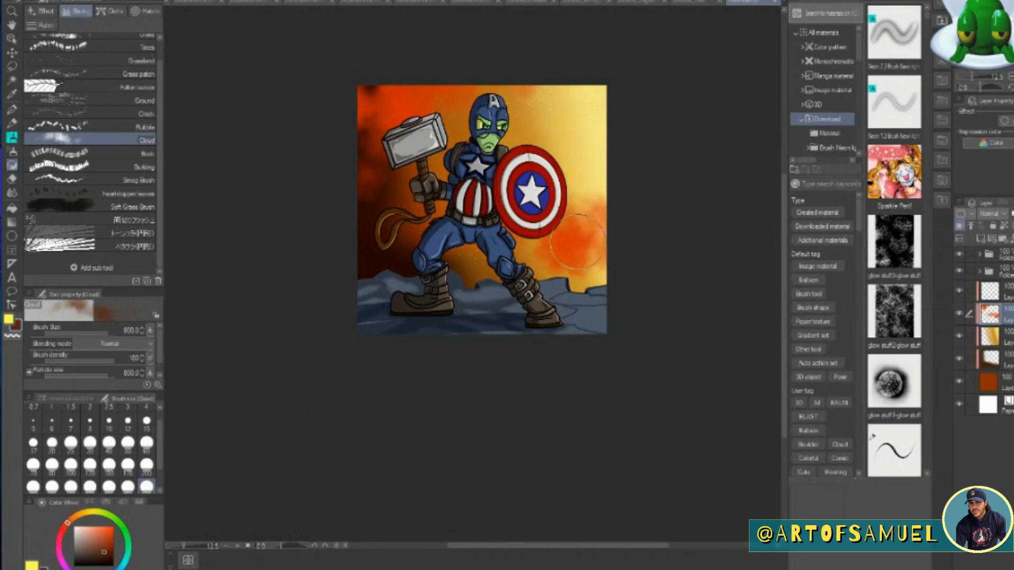
left_click_drag(565, 248, 635, 219)
left_click_drag(436, 108, 332, 81)
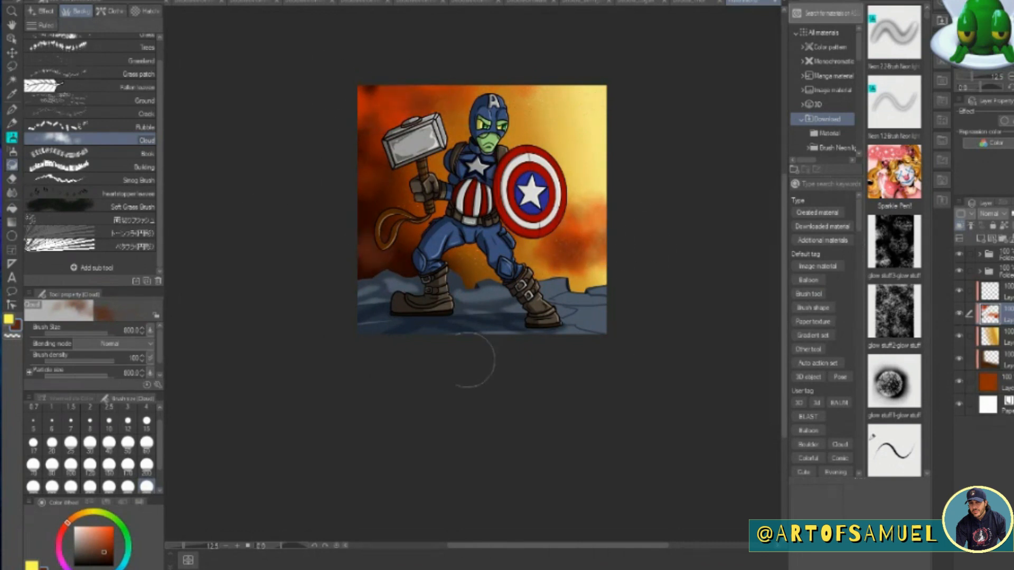
left_click(108, 560)
left_click_drag(478, 77, 597, 106)
left_click_drag(494, 284, 639, 301)
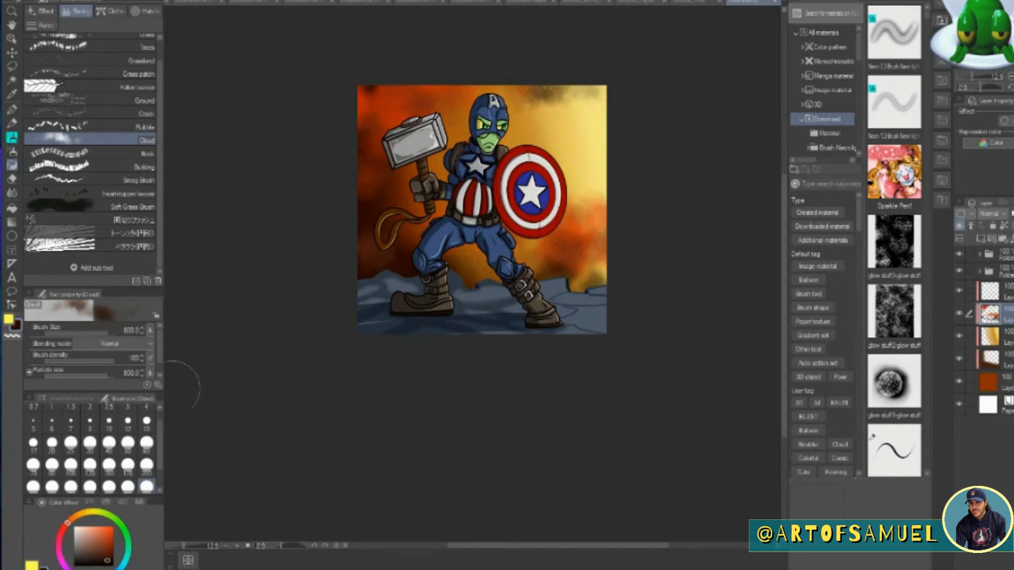
Brush golden yellow clouds into the background around the shield.
left_click(82, 513)
left_click(111, 526)
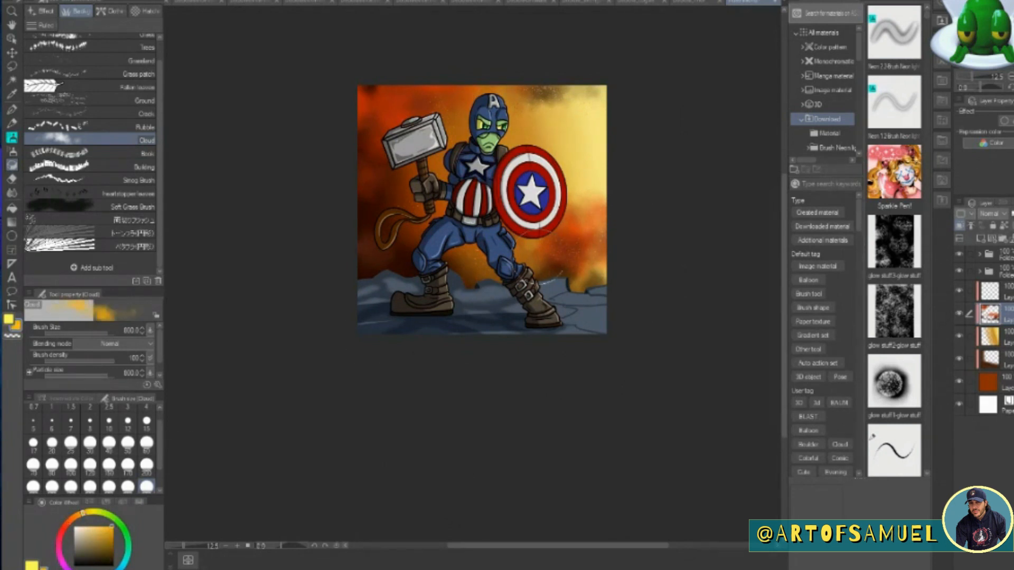
left_click_drag(619, 195, 549, 229)
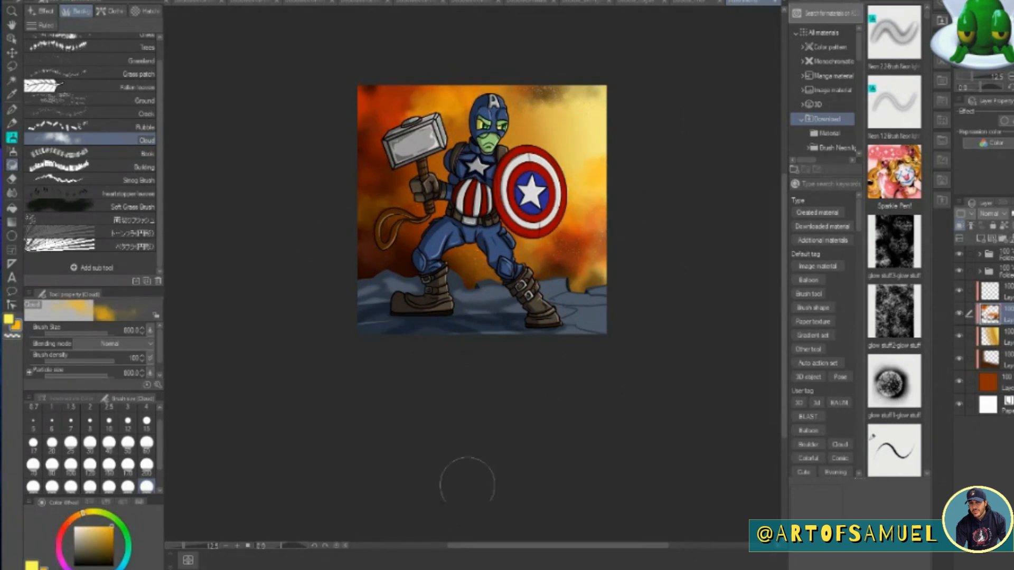
Add a clipped Overlay layer at the top of the rocky ground's folder.
mouse_move(421, 568)
left_click(990, 273)
left_click(979, 271)
left_click(998, 294)
left_click(980, 238)
left_click(959, 225)
left_click(992, 214)
left_click(995, 335)
Tint the rocky ground on the shield side with orange and then yellow light, using the Soft airbrush.
left_click_drag(82, 514, 79, 514)
left_click(104, 526)
left_click(12, 151)
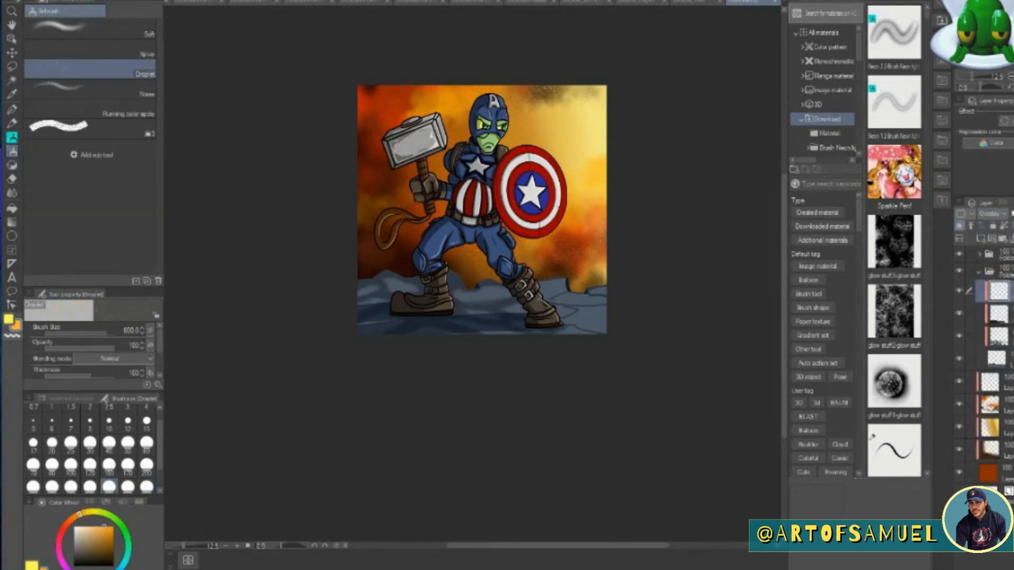
left_click(90, 29)
mouse_move(534, 295)
left_mouse_down()
mouse_move(593, 292)
mouse_move(639, 315)
mouse_move(617, 408)
left_mouse_up()
left_click(89, 512)
left_click(97, 527)
left_click_drag(612, 287, 603, 292)
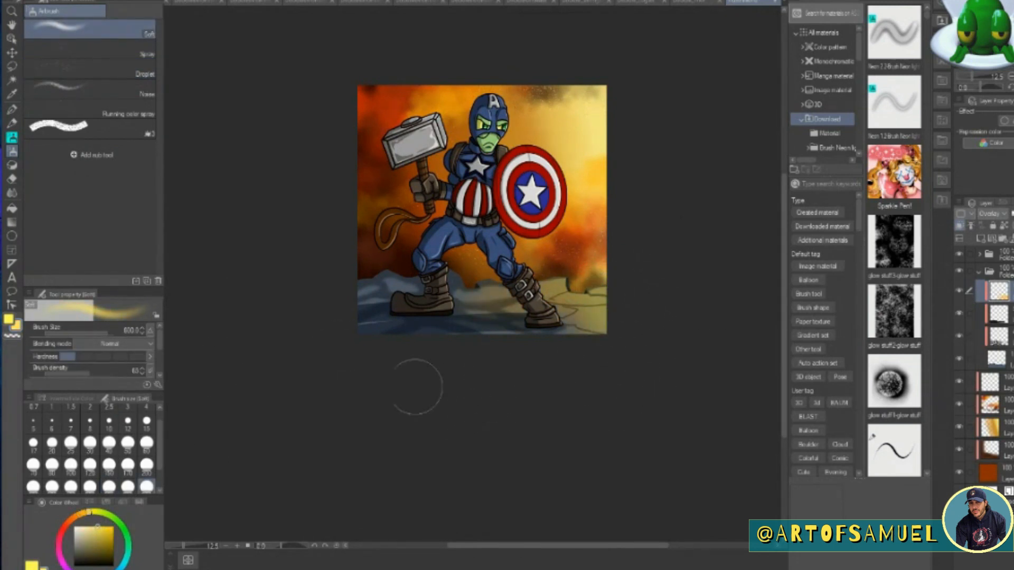
Airbrush golden light over the hero's legs, boots and waist at size 300, on a new clipped Overlay layer in his folder.
left_click(52, 485)
left_click(83, 513)
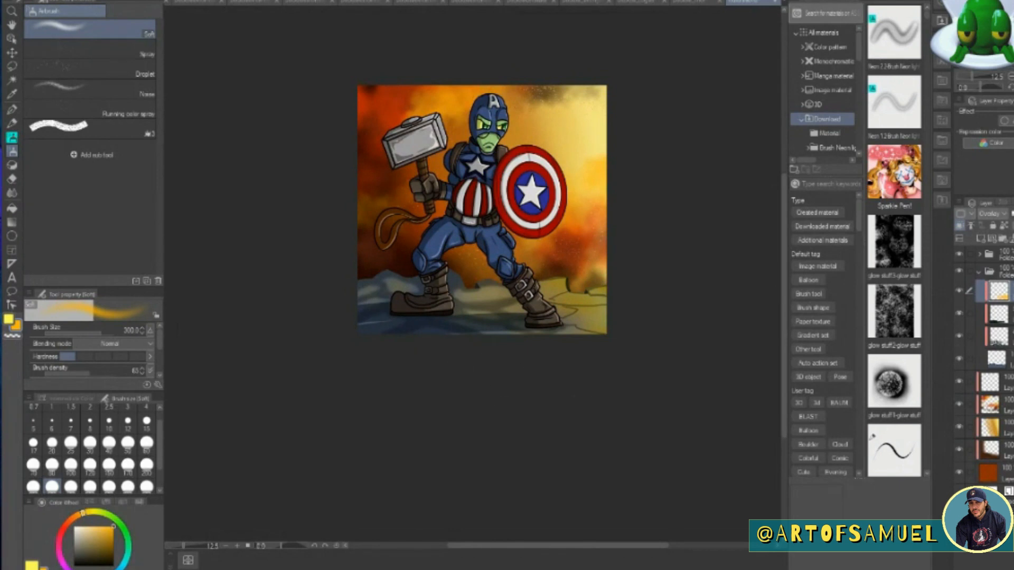
left_click(995, 359)
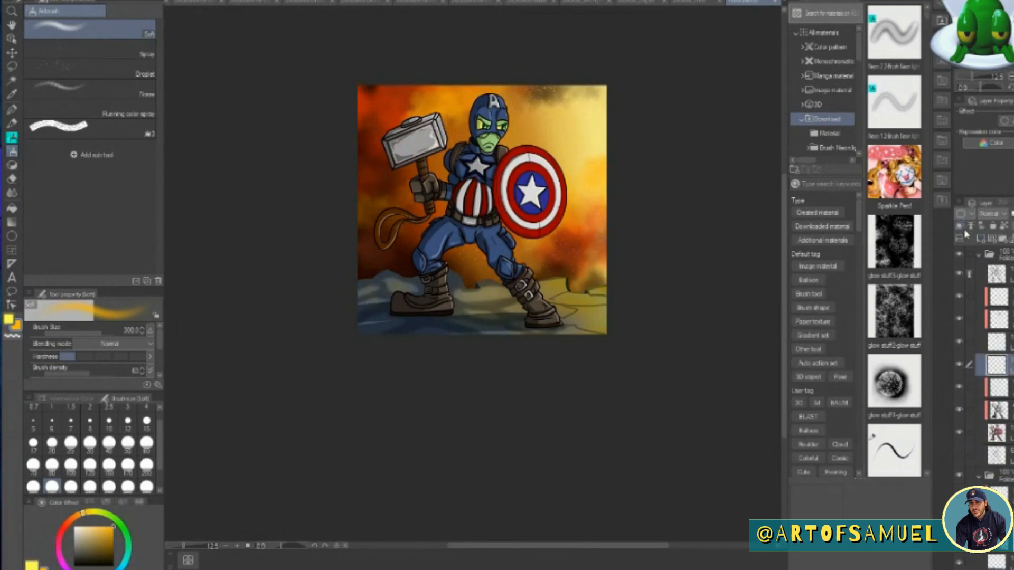
left_click(989, 214)
left_click(996, 354)
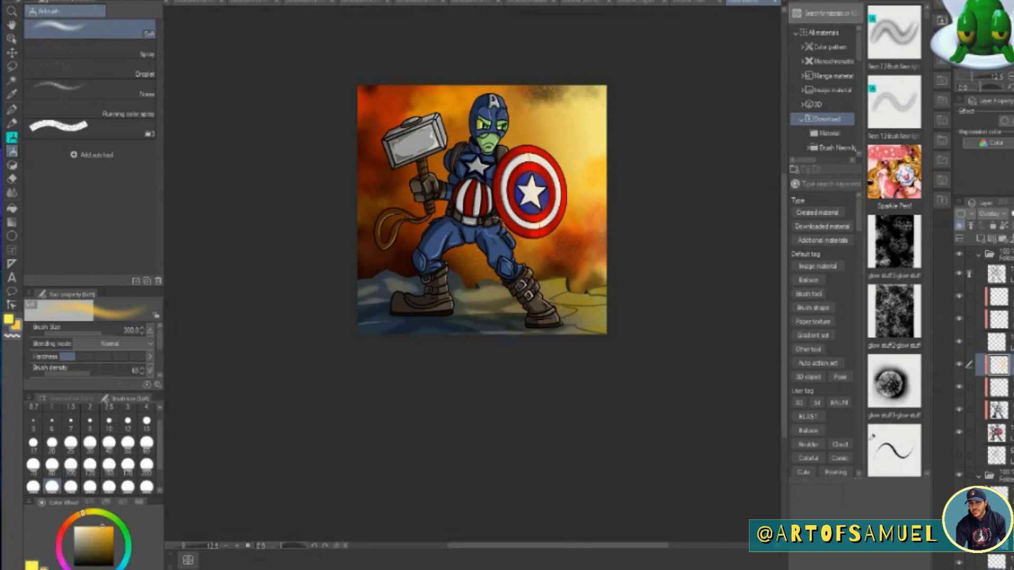
left_click_drag(505, 244, 564, 326)
left_click_drag(445, 253, 447, 305)
left_click_drag(483, 234, 475, 222)
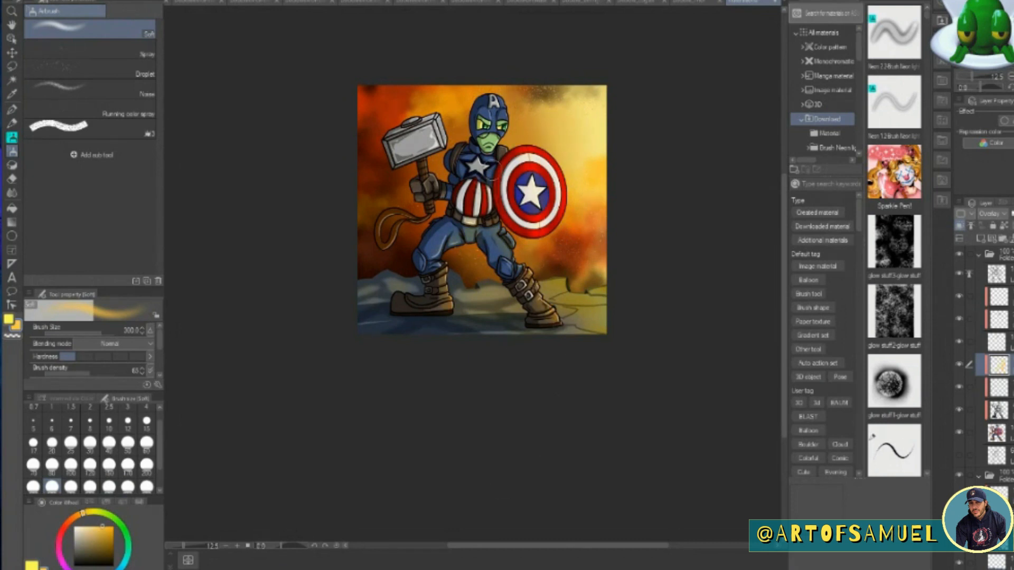
Build up golden light on the hero's legs, hammer, strap and midsection with a size 170 Soft airbrush.
left_click(127, 466)
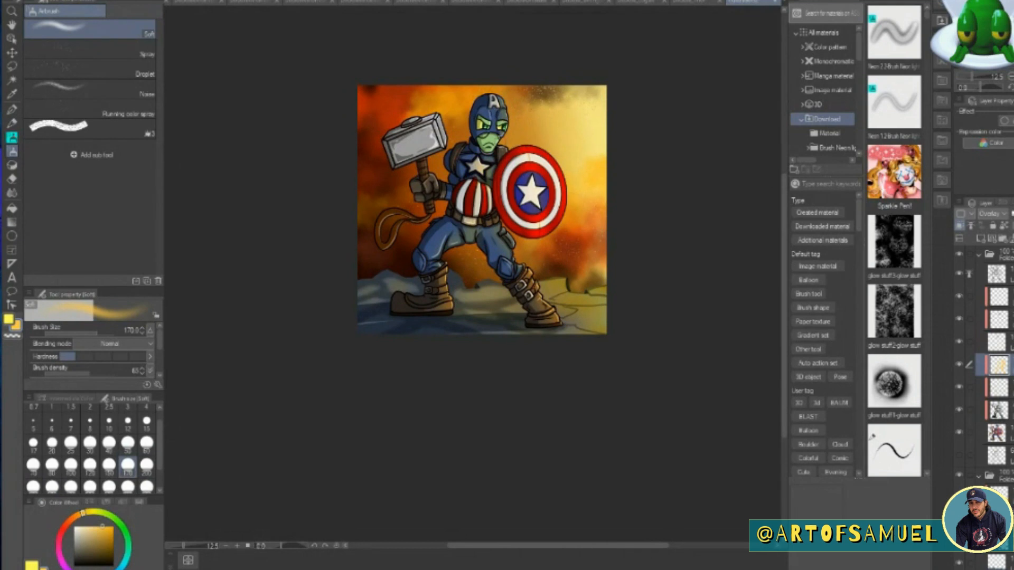
left_click_drag(504, 248, 509, 269)
left_click_drag(459, 240, 437, 259)
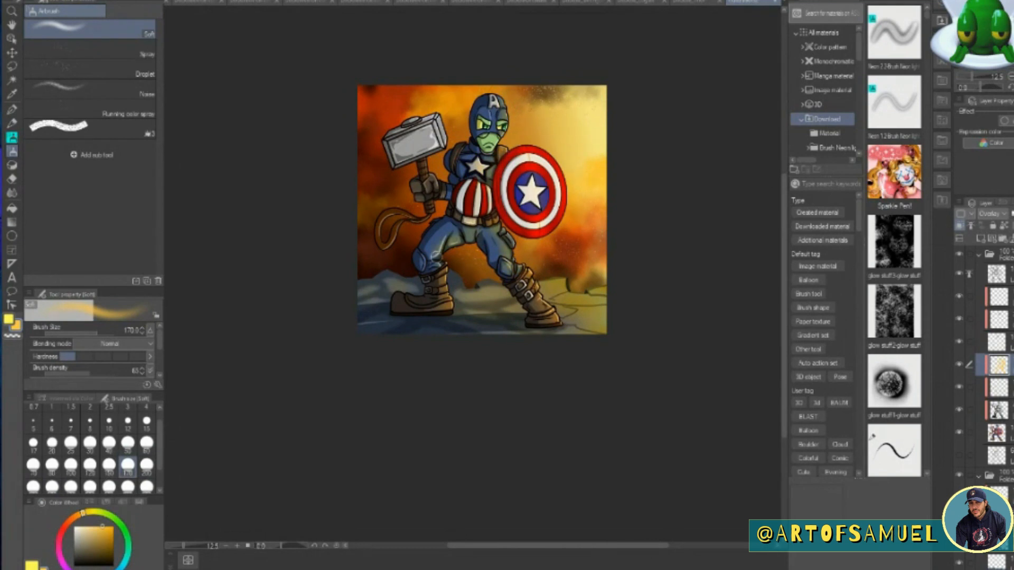
left_click_drag(431, 117, 442, 145)
mouse_move(438, 116)
left_mouse_down()
mouse_move(389, 135)
mouse_move(421, 158)
left_mouse_up()
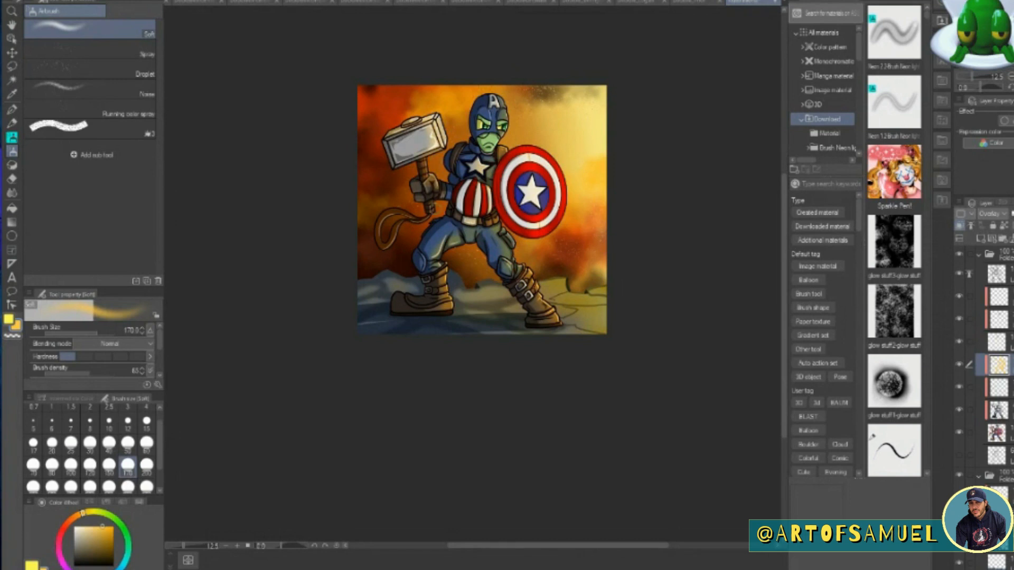
left_click_drag(399, 226, 370, 259)
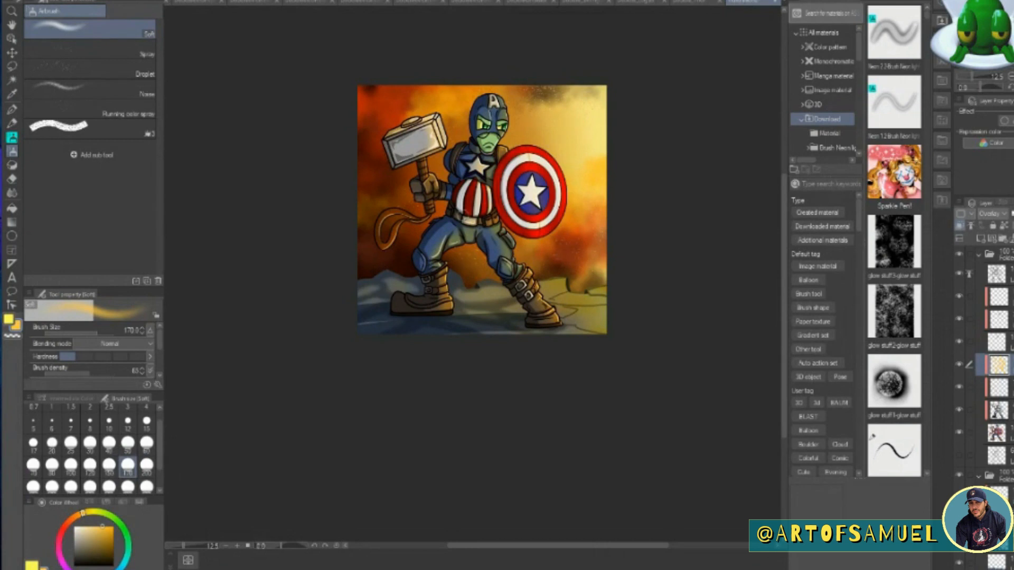
left_click_drag(484, 196, 480, 219)
Add another clipped Overlay layer just beneath the hero's line art.
left_click(1001, 299)
left_click(981, 238)
left_click(959, 226)
left_click(992, 213)
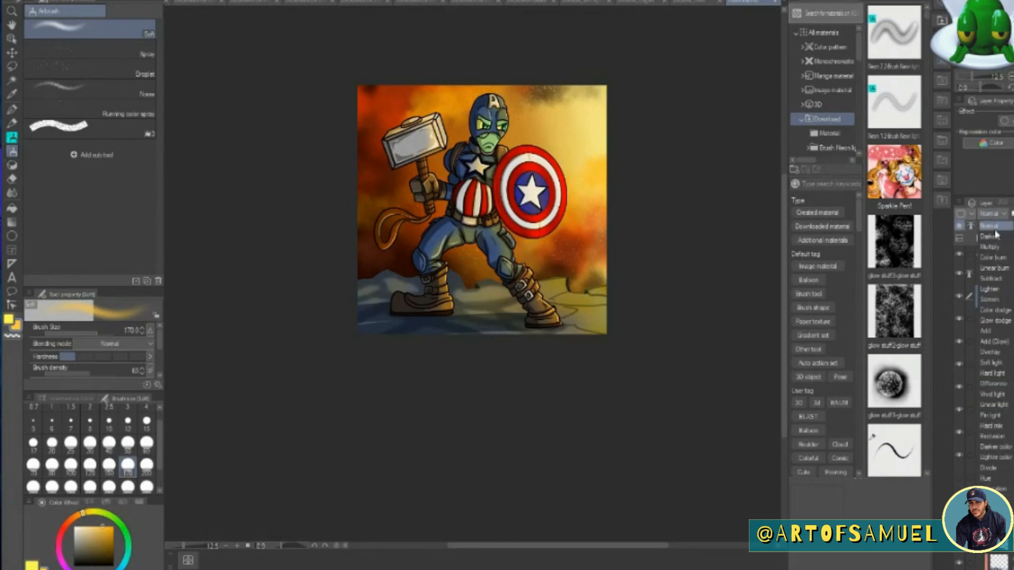
left_click(997, 342)
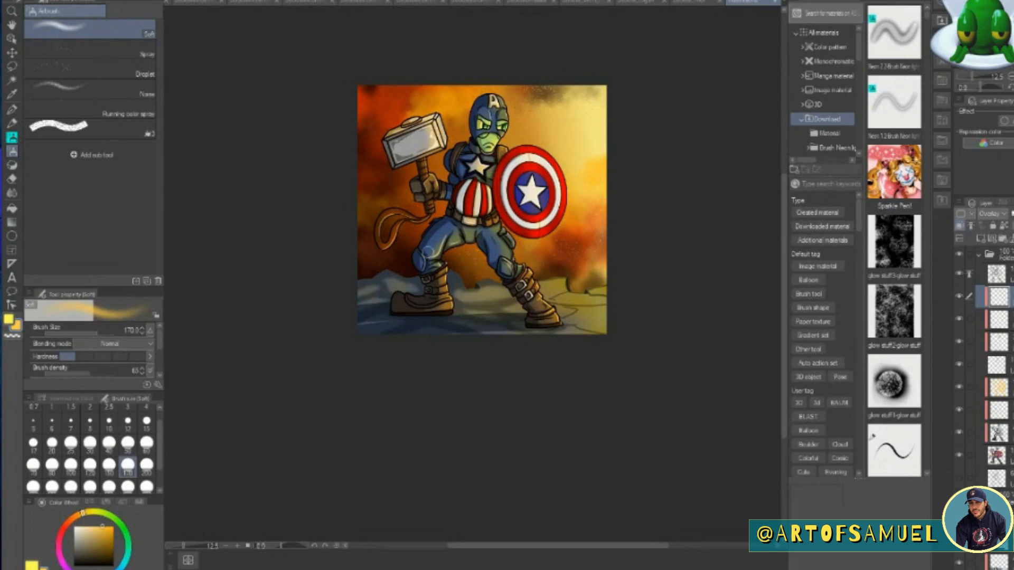
Spatter golden specks across the hero and ground on a new topmost layer with the size 600 Droplet airbrush.
left_click(979, 255)
left_click(981, 238)
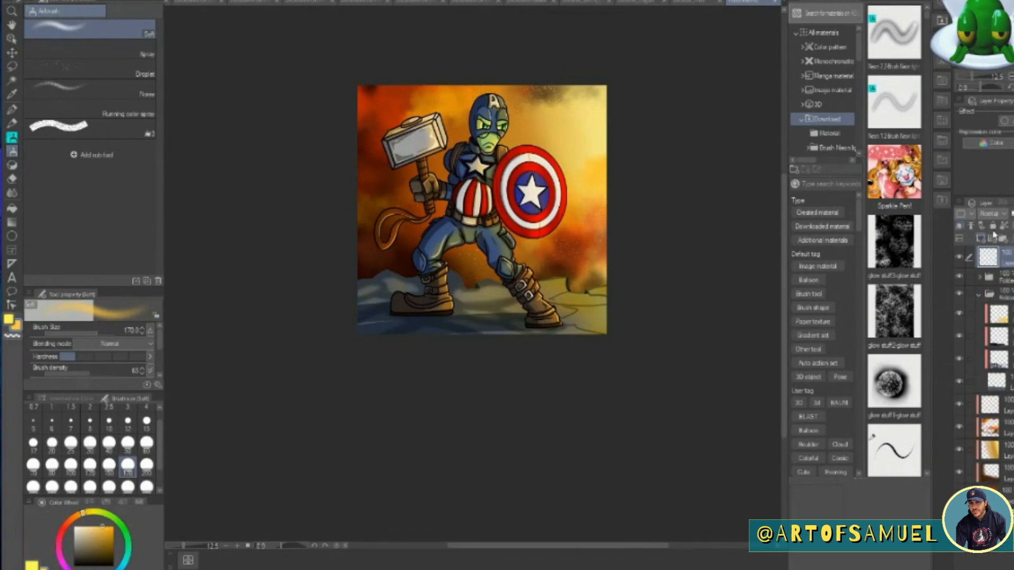
left_click(84, 70)
mouse_move(440, 189)
left_mouse_down()
mouse_move(379, 273)
mouse_move(516, 330)
mouse_move(604, 326)
mouse_move(349, 318)
left_mouse_up()
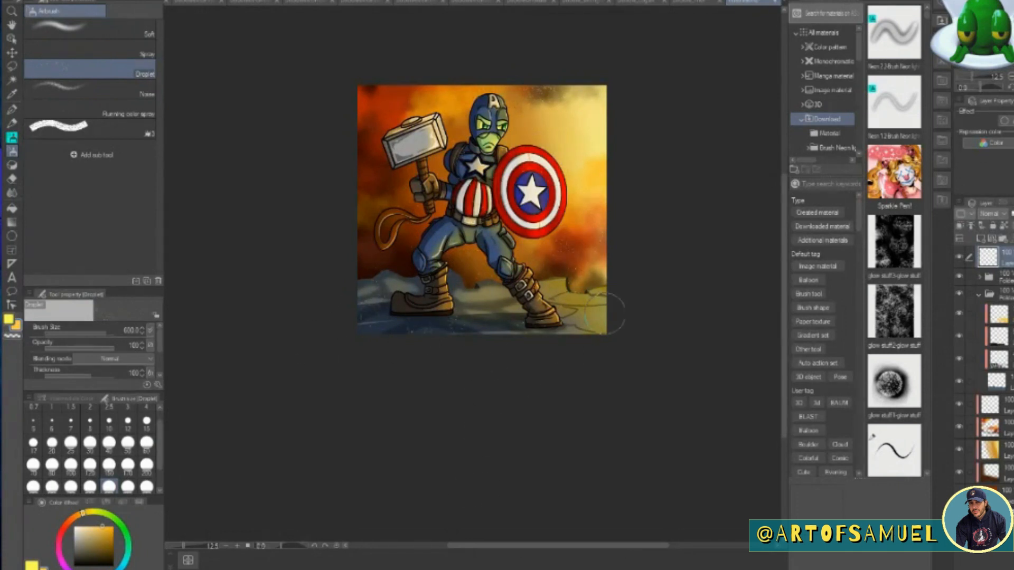
Paint burnt-orange and near-black haze over the boots and ground on a new top layer with the size 800 Cloud brush.
left_click(983, 239)
left_click(12, 165)
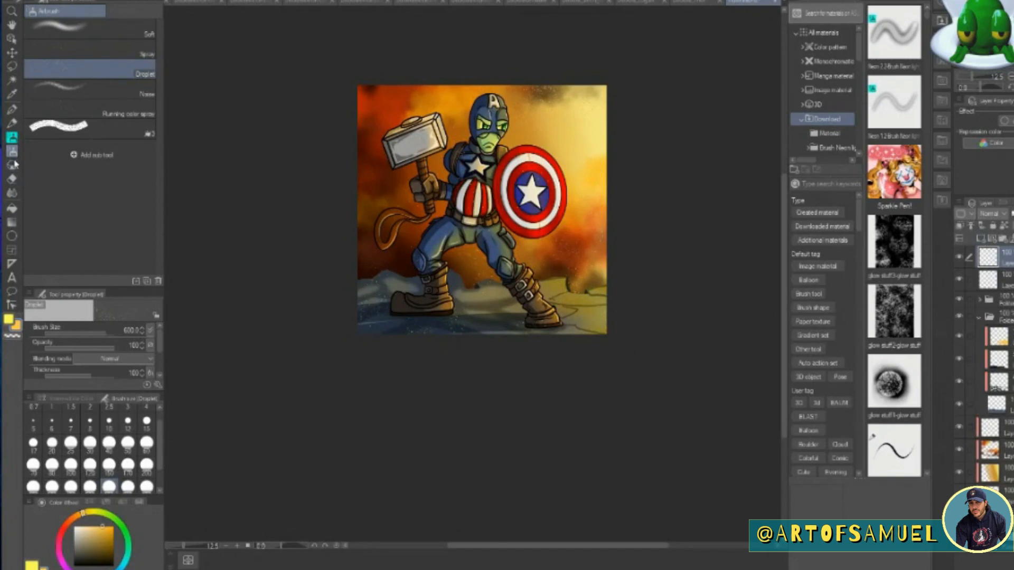
left_click(70, 521)
left_click(111, 541)
mouse_move(568, 336)
left_mouse_down()
mouse_move(401, 317)
mouse_move(452, 335)
left_mouse_up()
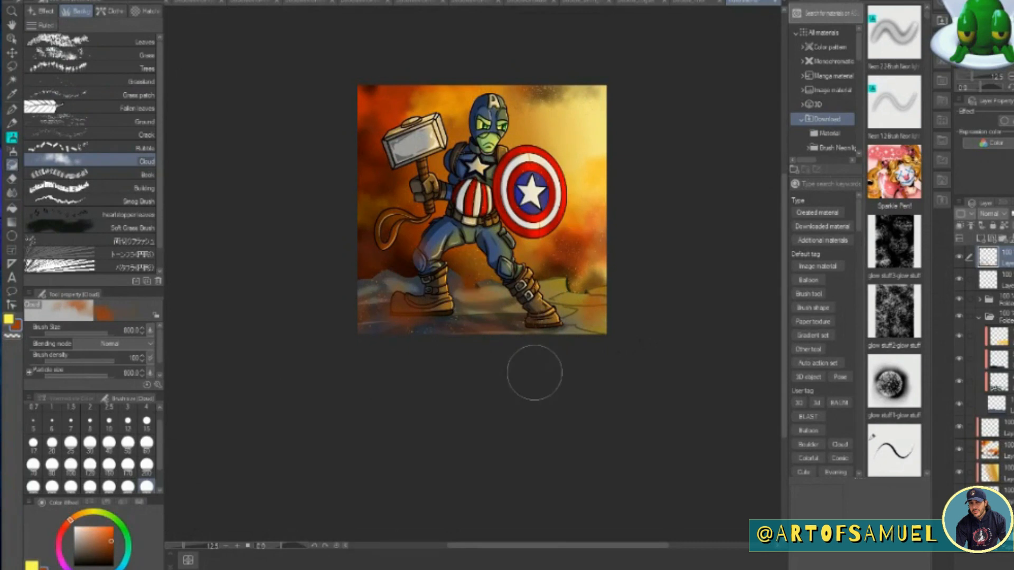
left_click_drag(534, 373, 581, 275)
key("ctrl+z")
left_click_drag(544, 338, 591, 342)
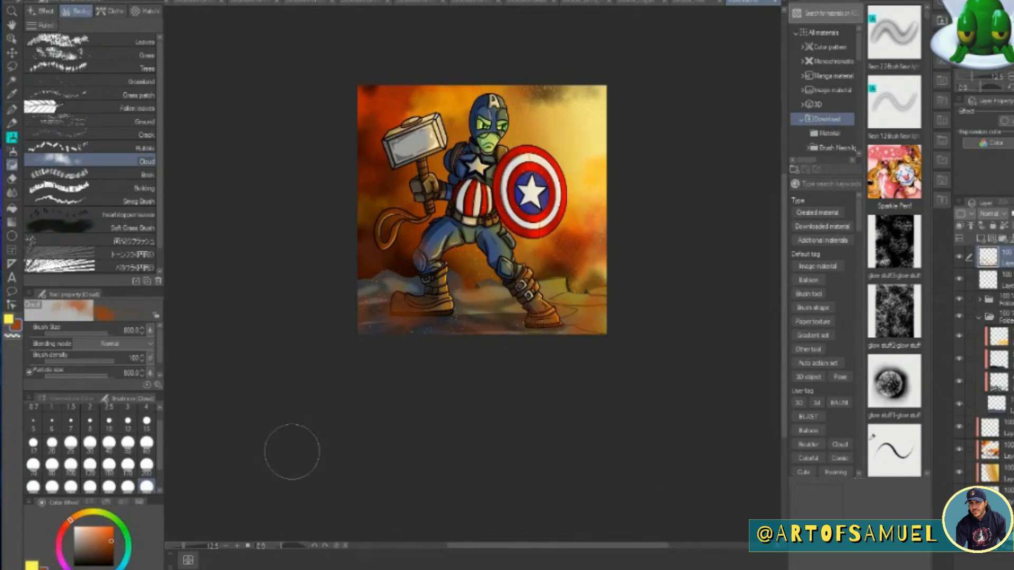
left_click(110, 559)
left_click_drag(364, 346, 636, 358)
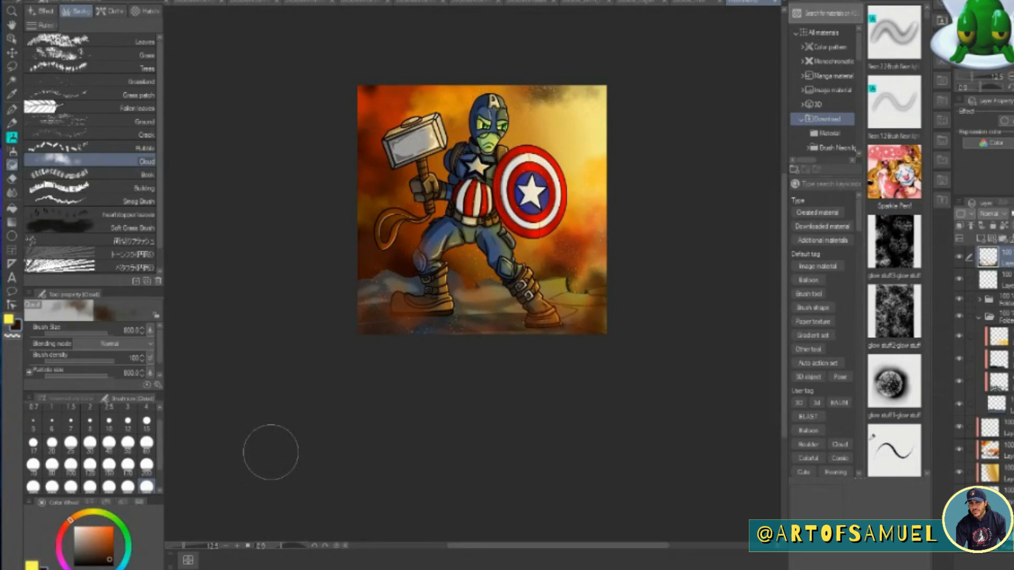
Add pale yellow glints to the shield and hammer on a new top layer with the size 700 Sparkle brush.
left_click(689, 2)
left_click(745, 2)
left_click(42, 11)
left_click(87, 512)
left_click(95, 526)
left_click_drag(535, 181, 536, 189)
left_click(419, 113)
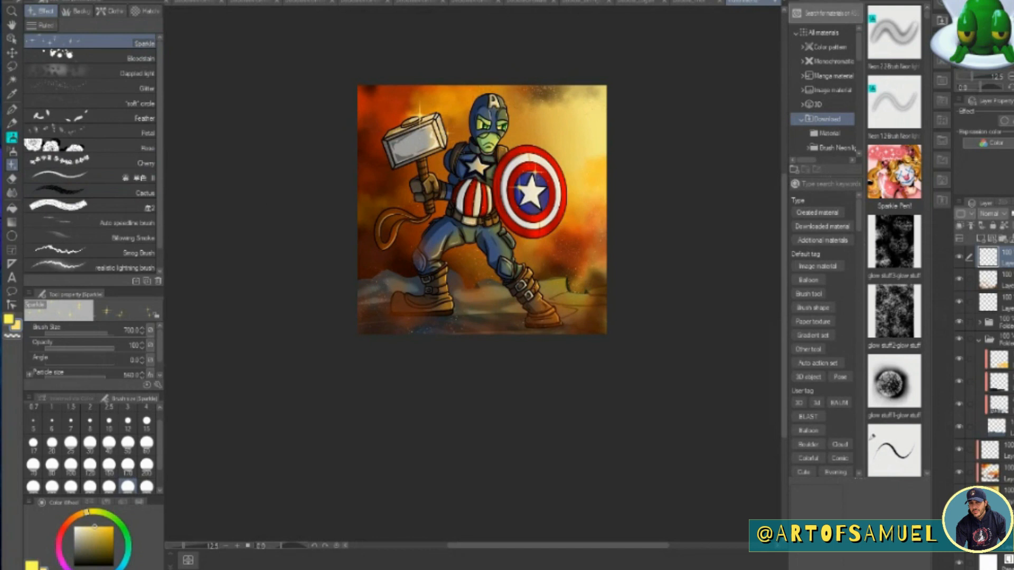
left_click(237, 546)
left_click(237, 546)
left_click_drag(784, 278, 774, 199)
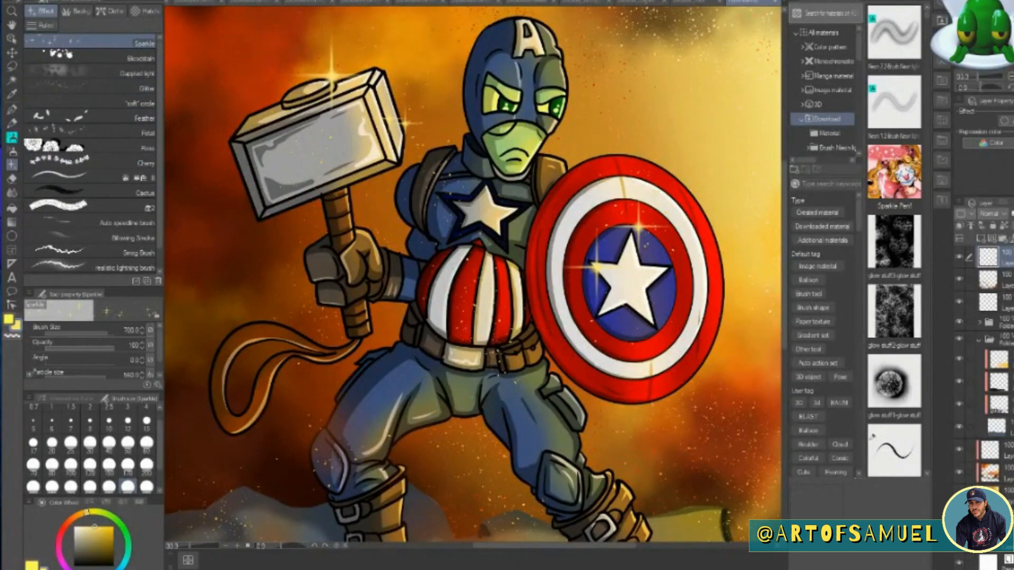